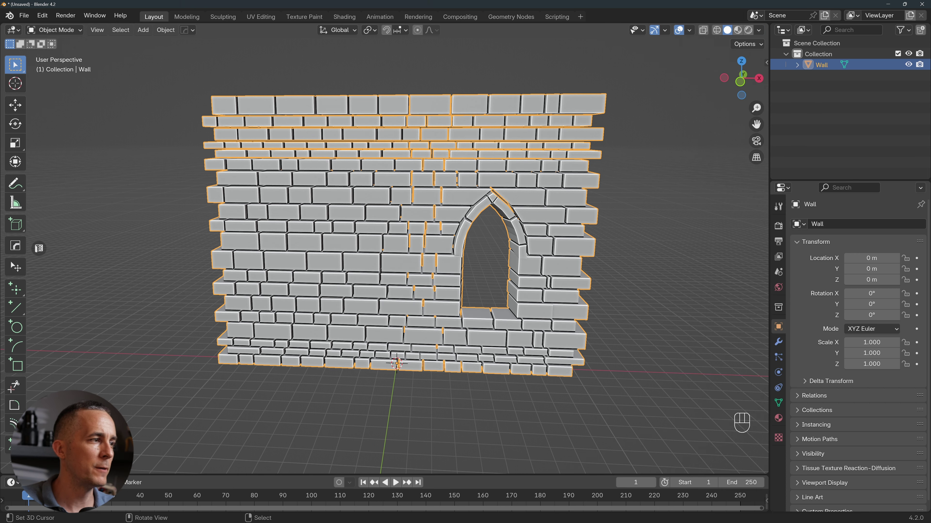
Open the masonry wall's creation settings and set the wall size End value to 30
click(44, 467)
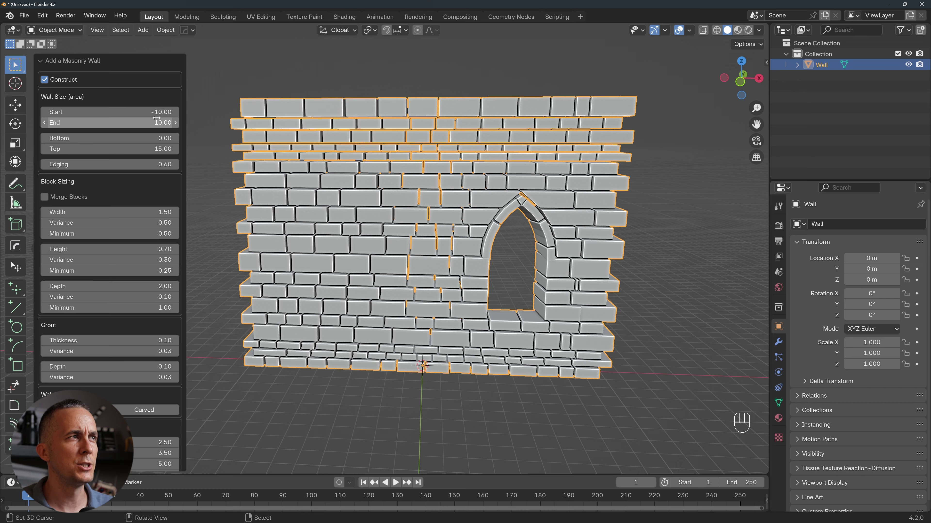
drag(157, 118, 223, 122)
scroll(399, 156, down, 4)
double_click(161, 123)
text(30)
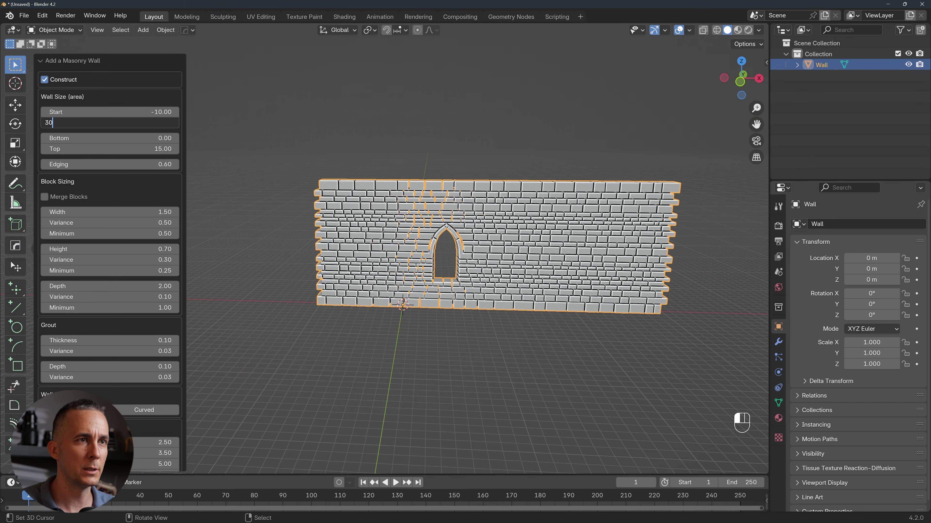
key(Tab)
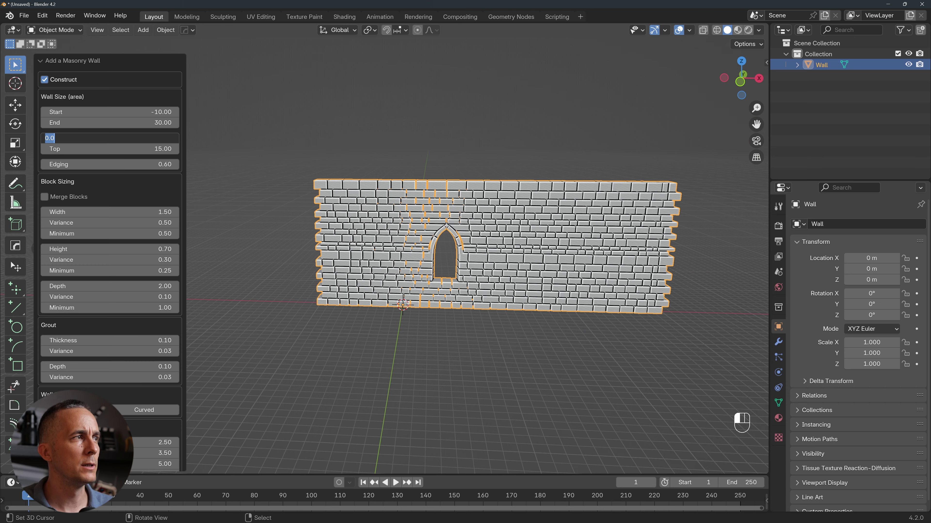
Set the wall size Bottom to 0 and Top to 30
click(122, 149)
drag(122, 149, 168, 138)
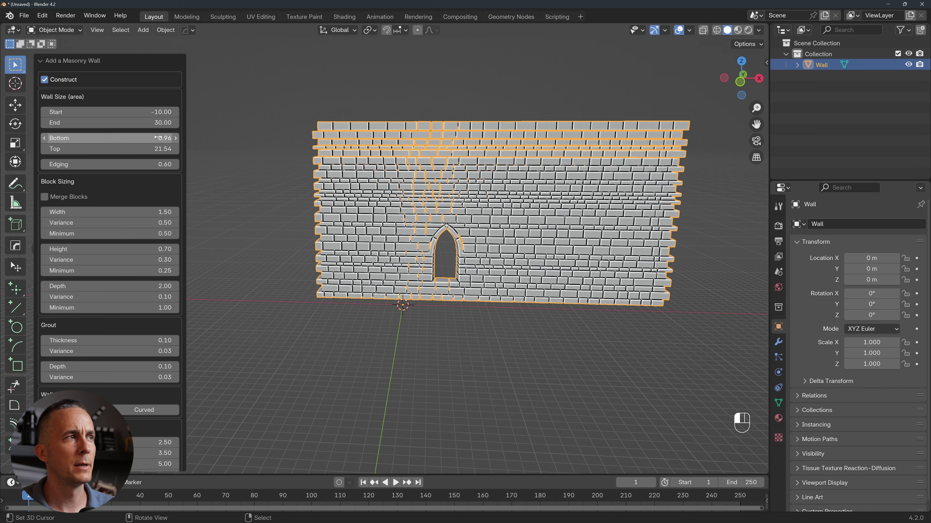
text(0)
key(Tab)
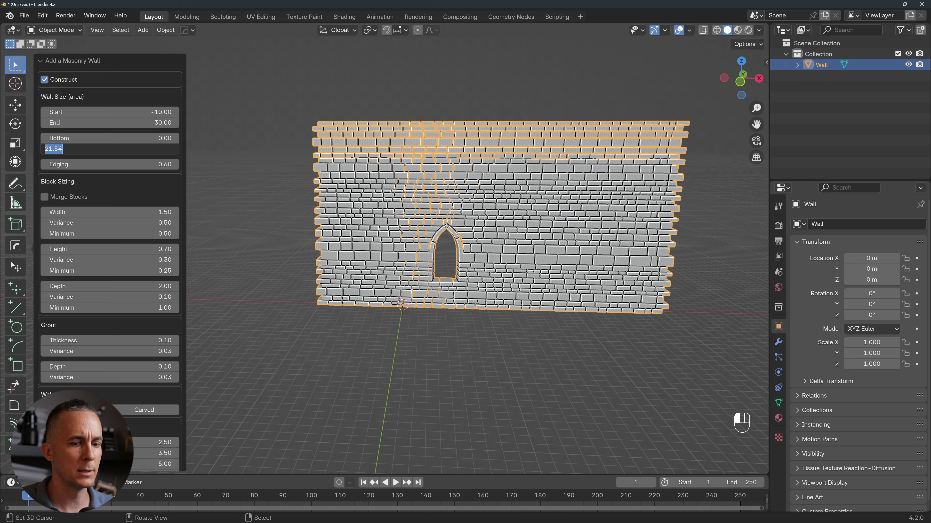
text(30)
key(Tab)
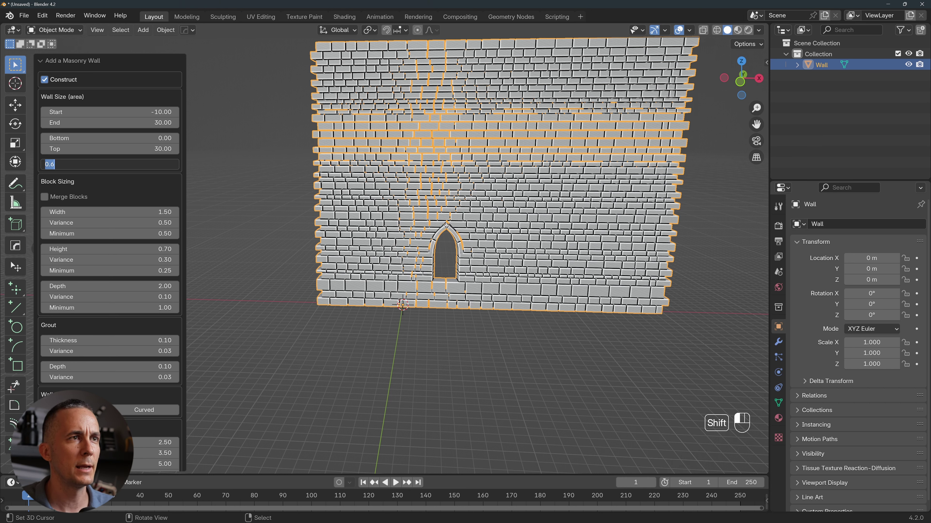
key(Return)
Try wall edging values of 4.11 and 0, and set the edging back to 0.6
shift+middle_drag(515, 169, 506, 208)
middle_drag(506, 208, 503, 202)
drag(110, 165, 154, 164)
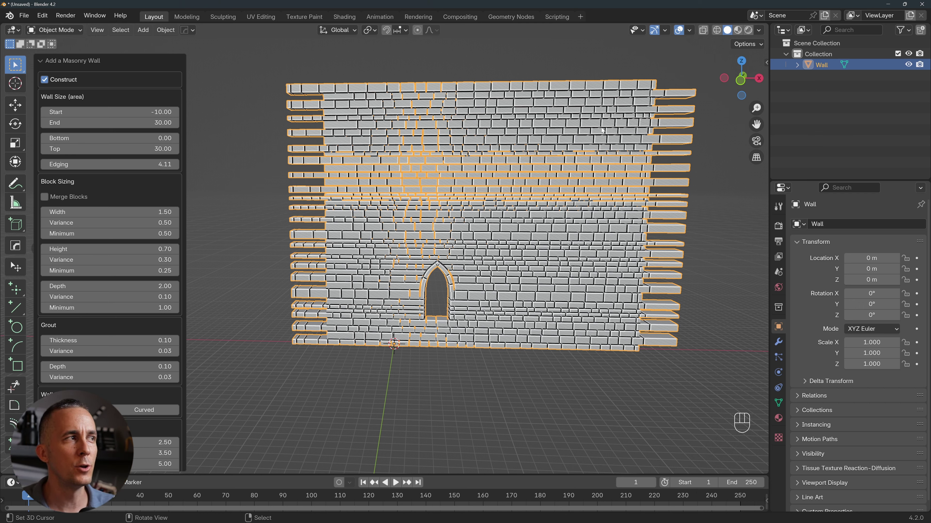
key(BackSpace)
middle_drag(565, 147, 587, 156)
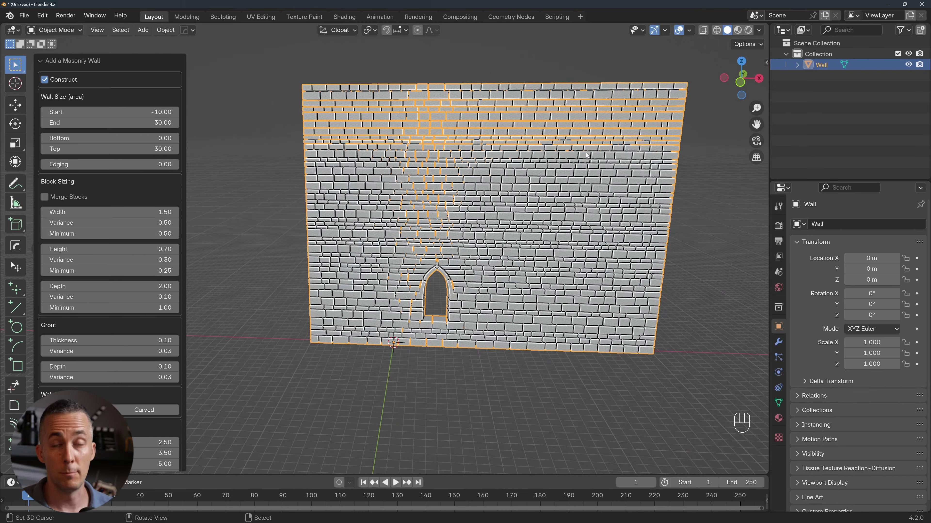
click(110, 164)
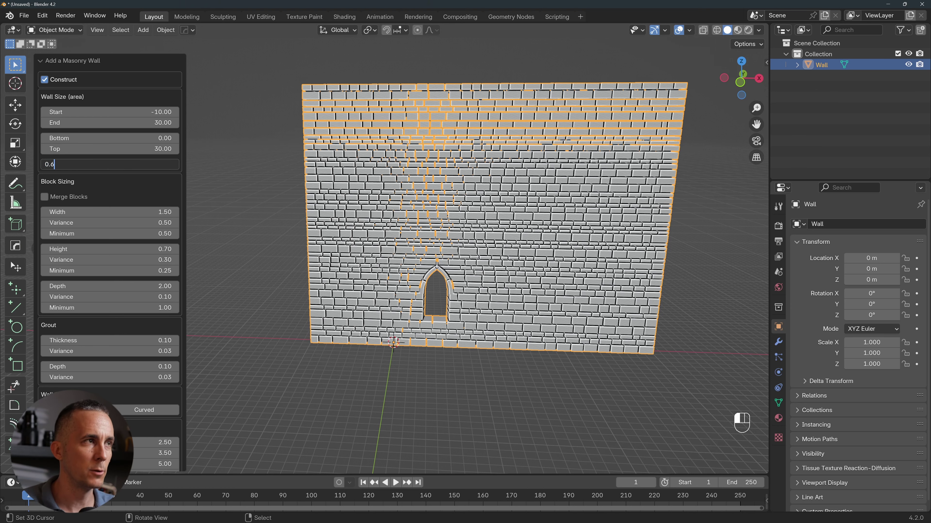
key(Tab)
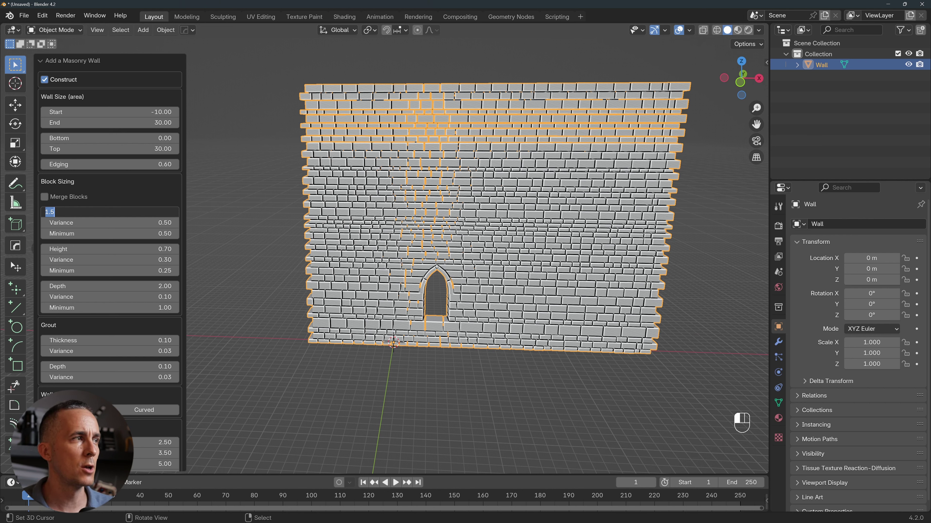
Try a block width of 3.15 and set the block width back to 1.5
key(Return)
drag(110, 212, 148, 212)
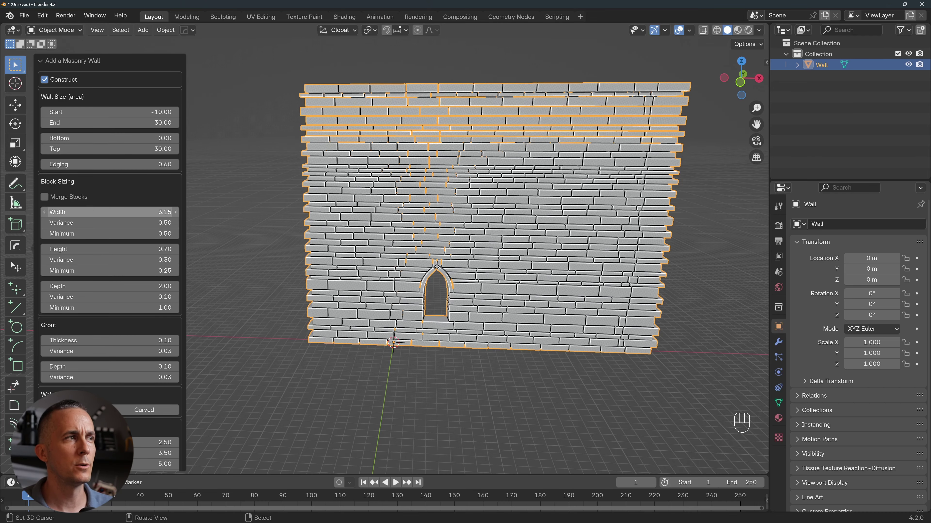
click(110, 212)
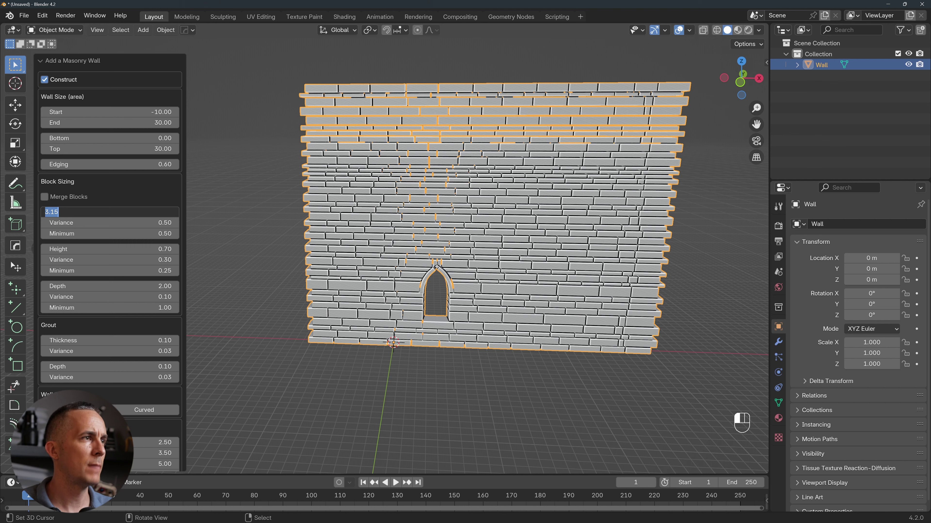
text(1.)
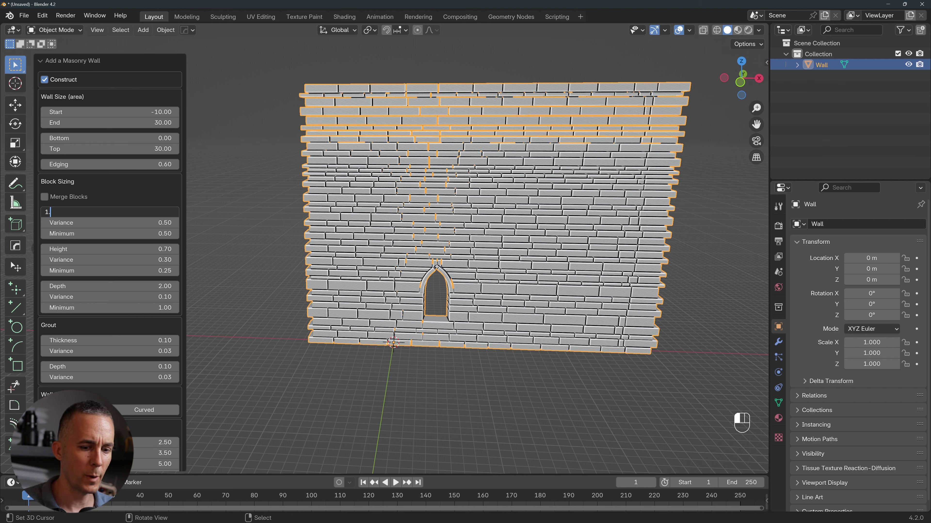
text(50)
key(Tab)
Set the block width variance to 0.32 and the block height to 0.73
text(0.74)
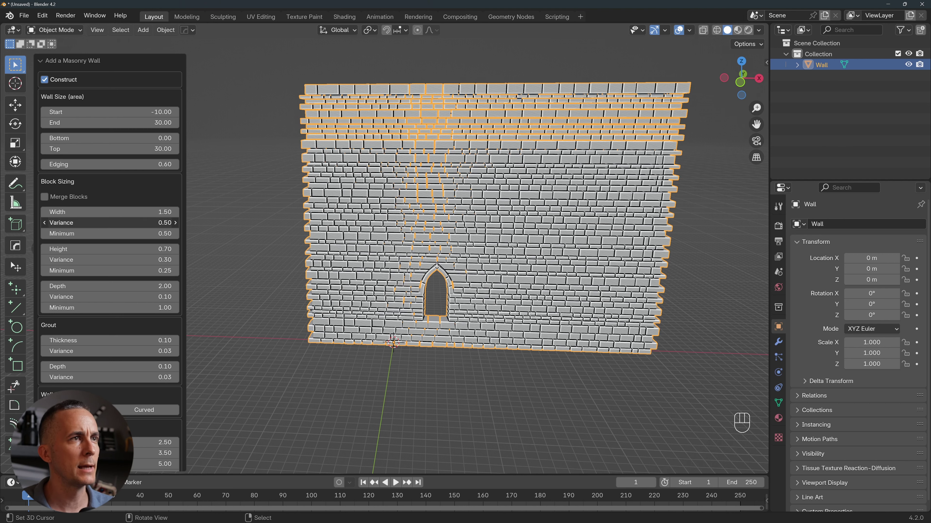
key(Return)
drag(110, 223, 96, 222)
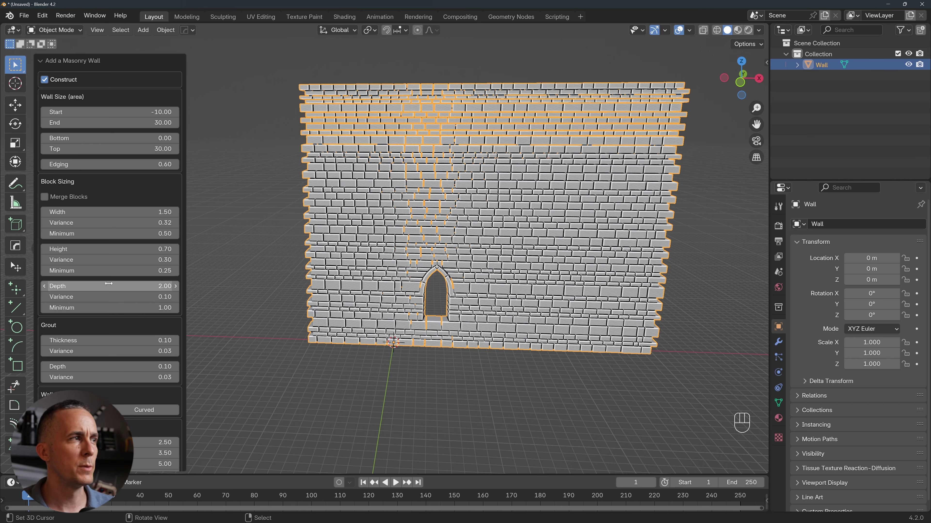
mouse_move(148, 249)
mouse_down()
mouse_move(131, 249)
mouse_move(159, 249)
mouse_up()
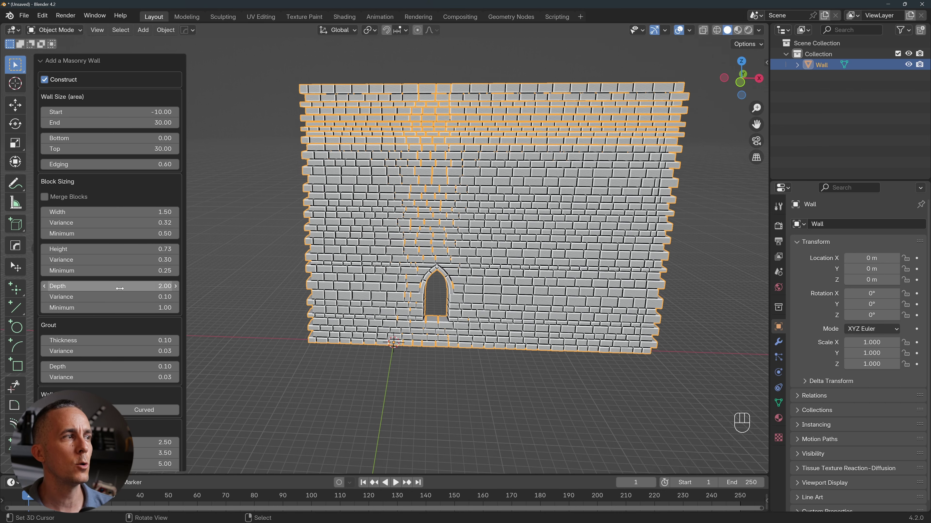
Set the block depth to 1.5
middle_drag(366, 238, 396, 239)
mouse_move(140, 286)
mouse_down()
mouse_move(191, 286)
mouse_move(129, 286)
mouse_move(173, 286)
mouse_move(136, 286)
mouse_up()
click(136, 286)
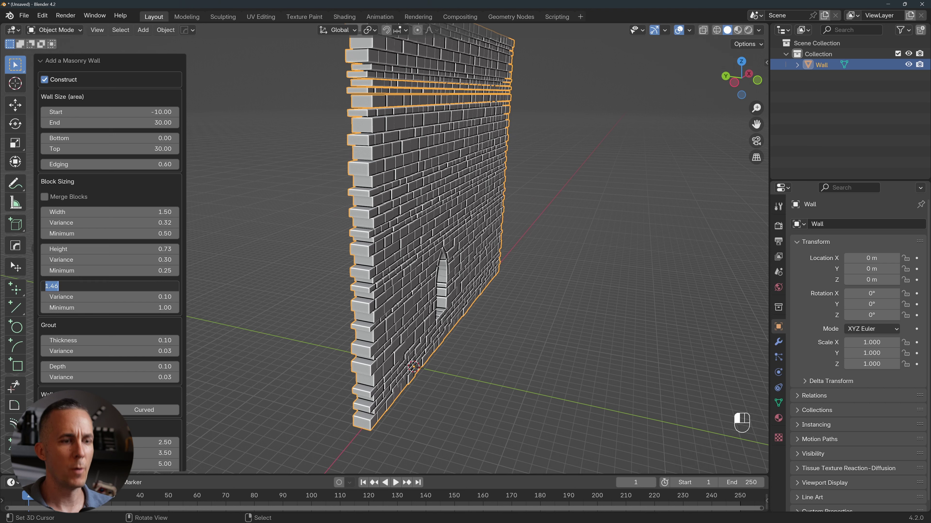
text(1.5)
key(Tab)
key(Return)
Try block depth variances of 0.01, 0.16 and 0.58 and compare the wall's surface relief
drag(126, 299, 110, 298)
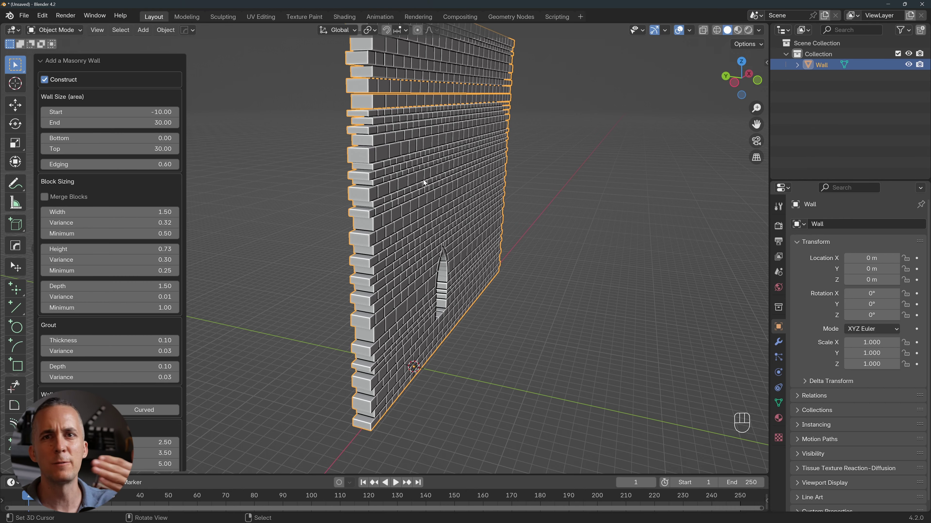
middle_drag(459, 181, 389, 199)
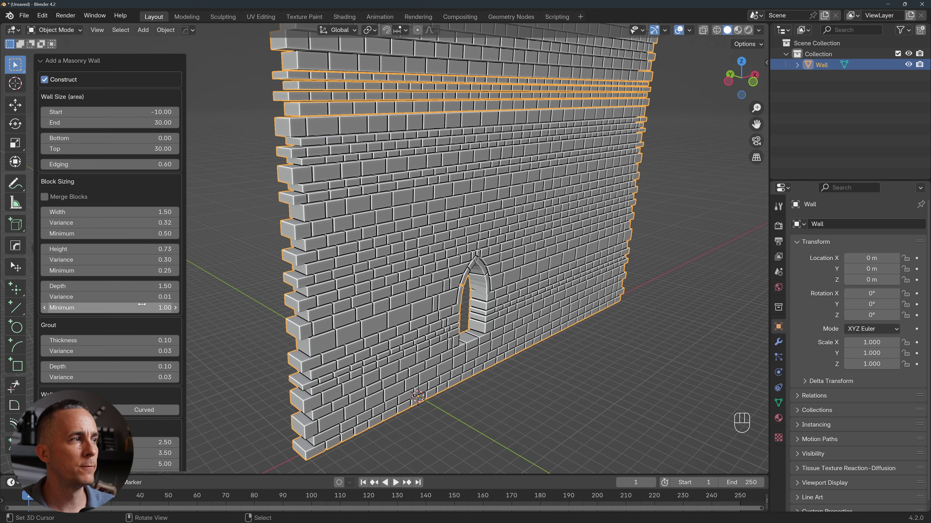
shift+drag(137, 297, 156, 296)
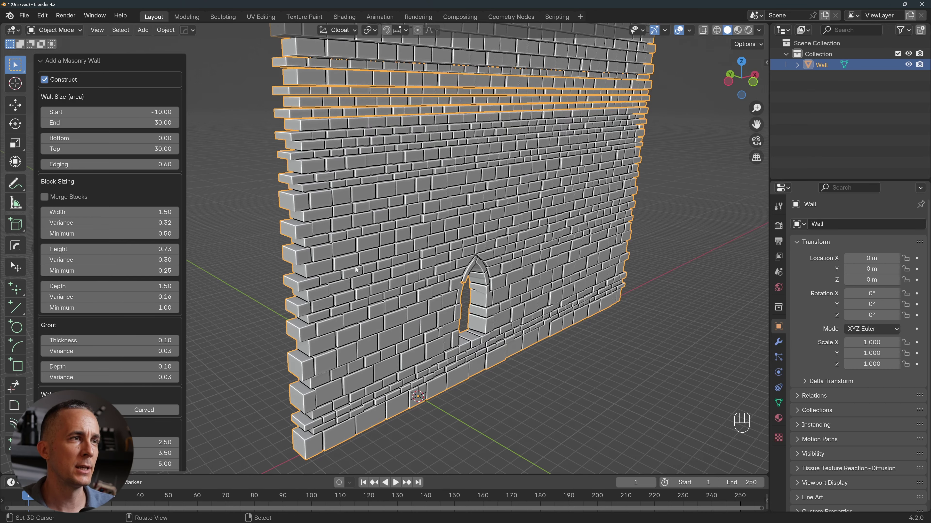
middle_drag(421, 271, 386, 270)
shift+drag(157, 297, 198, 297)
mouse_move(422, 290)
middle_down()
mouse_move(406, 287)
mouse_move(418, 287)
middle_up()
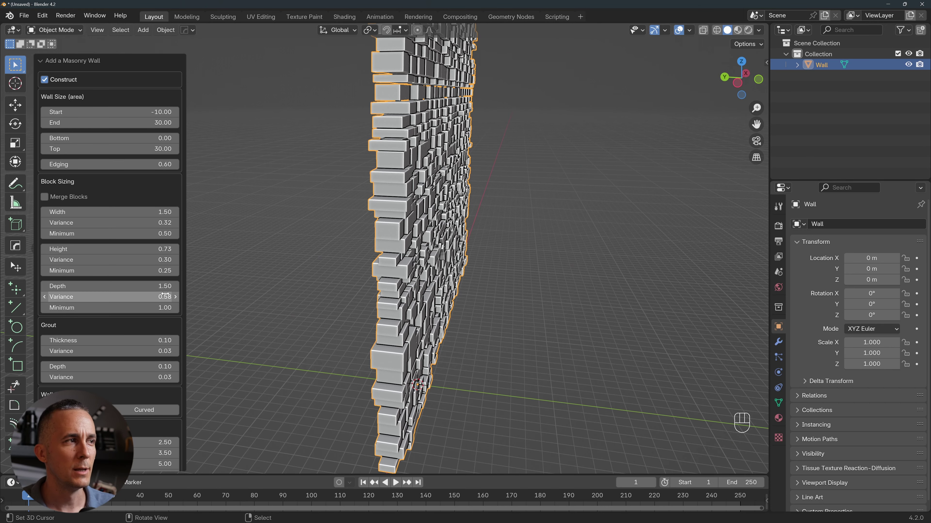
Set the block depth variance to 0.25 and the block height to 0.69
drag(158, 296, 157, 297)
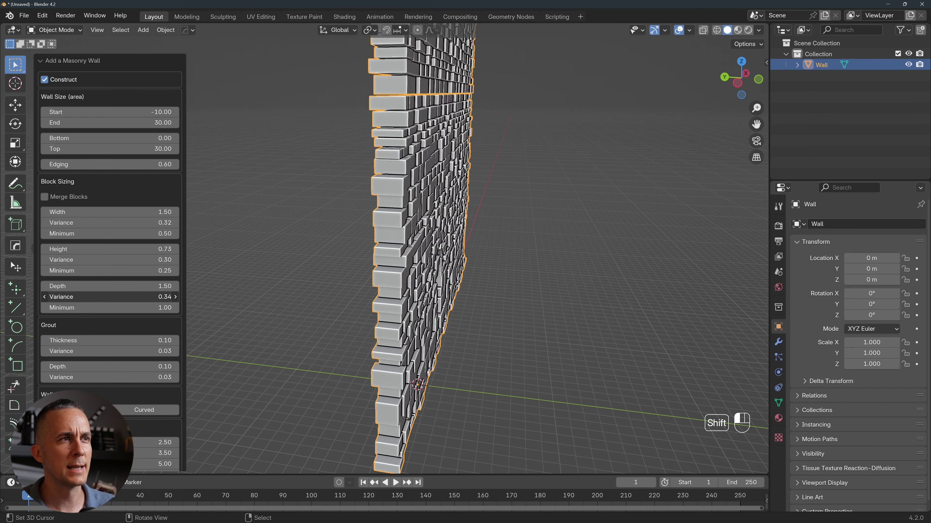
shift+drag(158, 297, 158, 296)
middle_drag(339, 258, 312, 301)
shift+drag(157, 297, 158, 297)
middle_drag(279, 242, 403, 228)
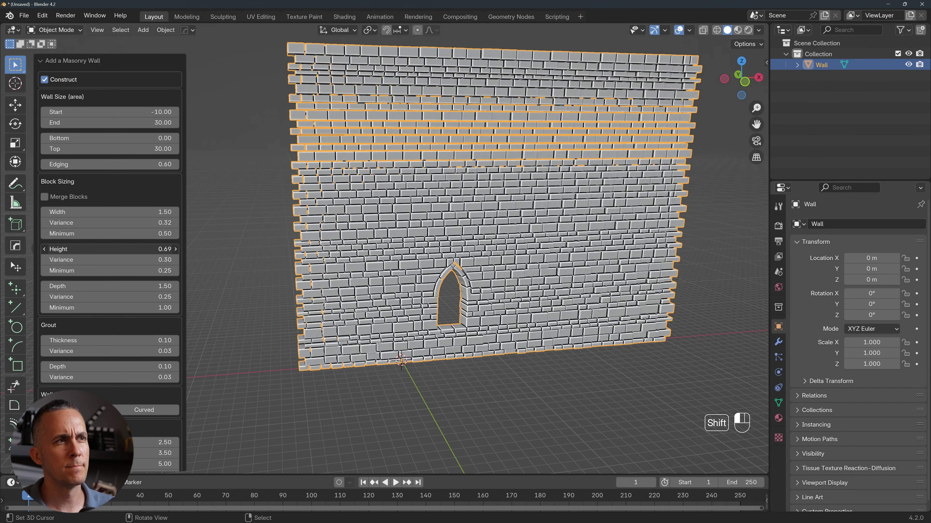
middle_drag(488, 253, 428, 268)
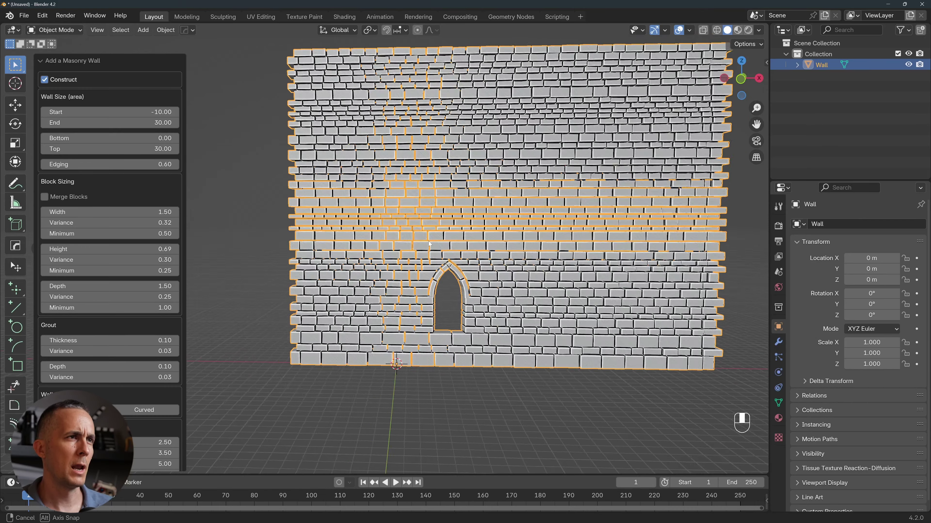
Try a grout thickness of 0.21 and inspect the gaps between the blocks
scroll(111, 313, down, 2)
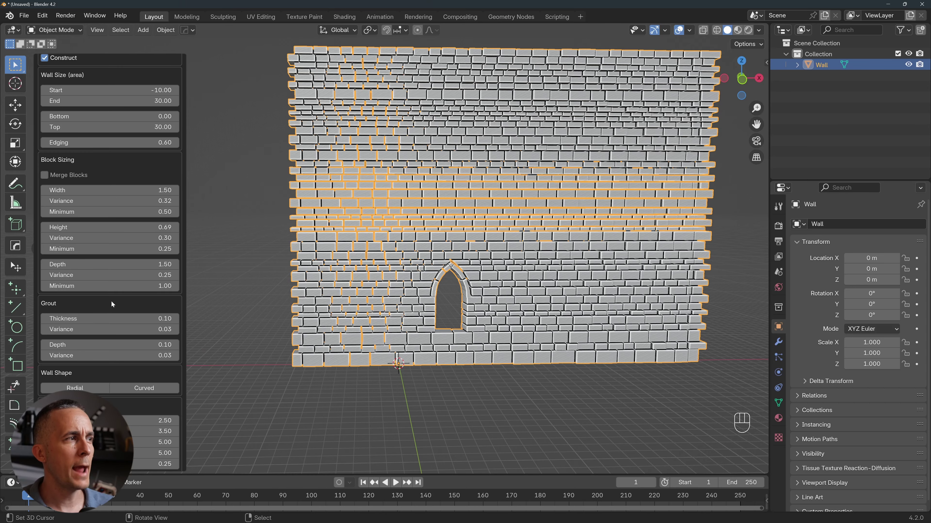
mouse_move(149, 319)
mouse_down()
mouse_move(181, 318)
mouse_move(148, 319)
mouse_move(158, 319)
mouse_up()
middle_drag(459, 186, 420, 210)
scroll(453, 202, up, 3)
scroll(453, 201, up, 3)
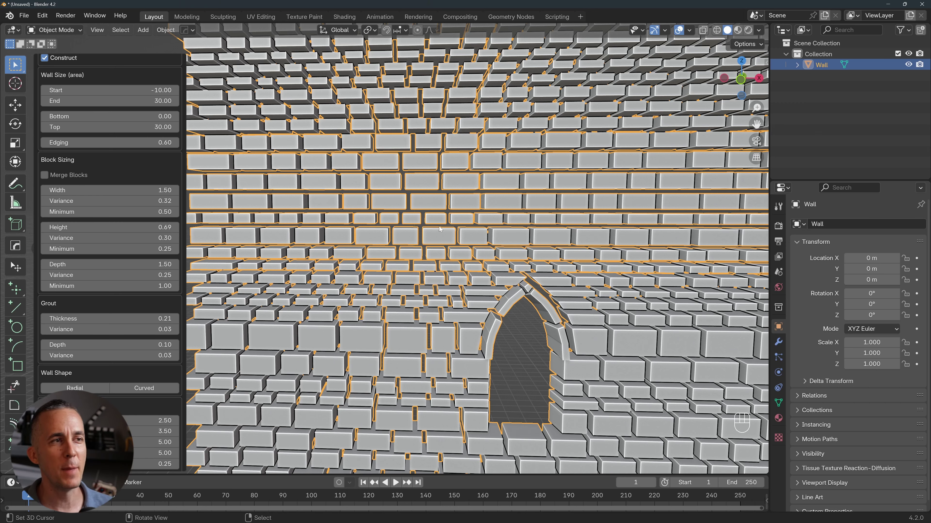
scroll(483, 206, down, 8)
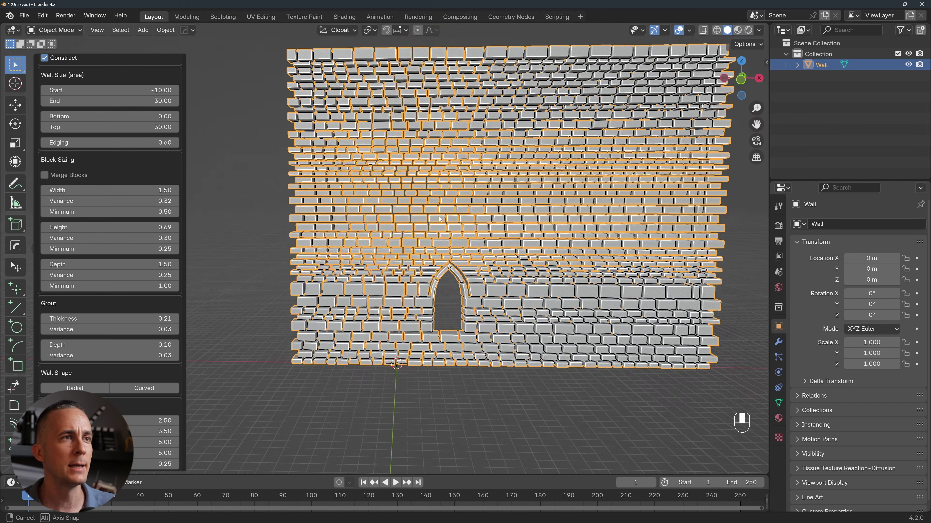
Try grout thicknesses of 0.05, 0 and 0.02 and compare the joints around the arched window
shift+drag(147, 314, 156, 316)
scroll(427, 249, up, 6)
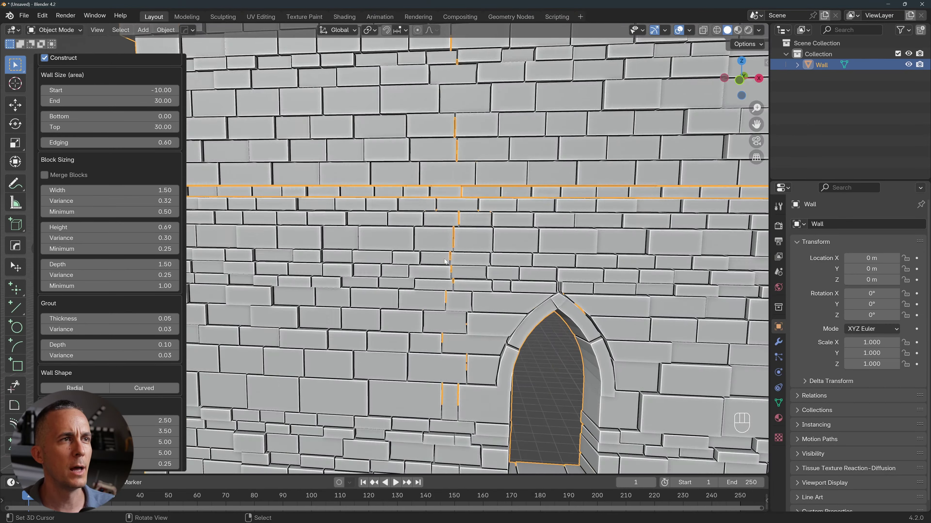
text(0)
key(Tab)
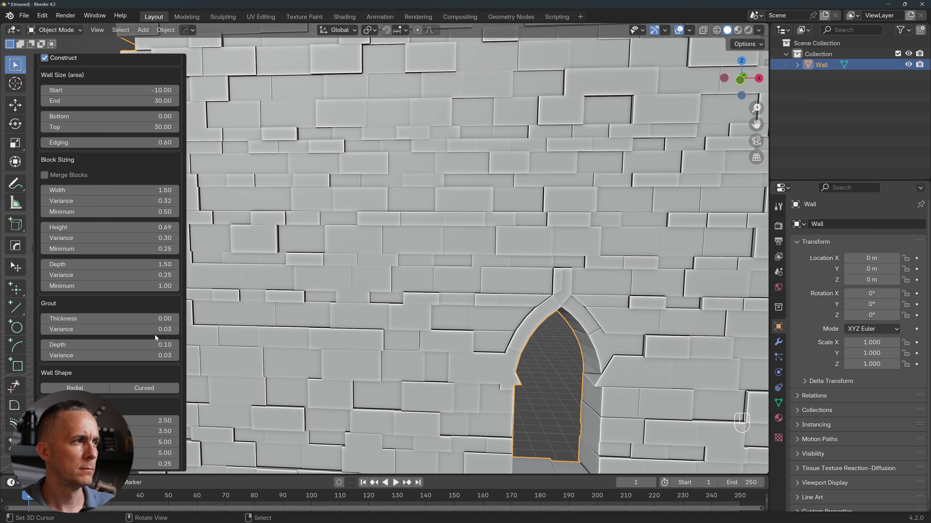
key(Return)
shift+drag(162, 318, 170, 319)
scroll(447, 272, down, 5)
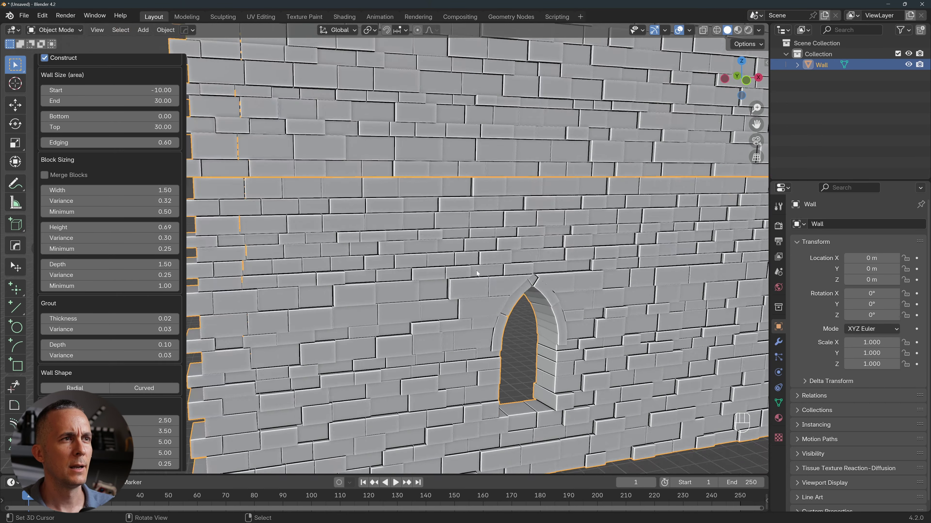
middle_drag(447, 272, 458, 288)
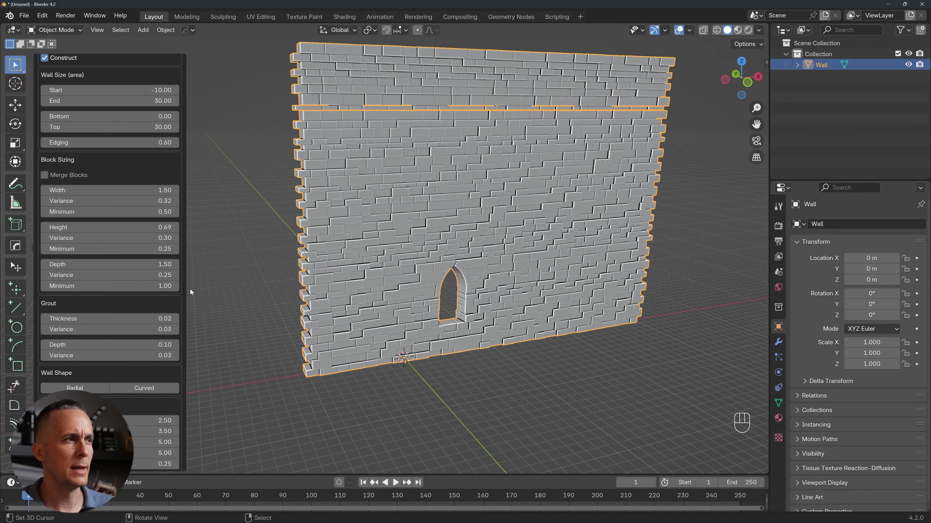
Set the grout thickness to 0.05 and check the wall from the front and the side
drag(164, 318, 173, 319)
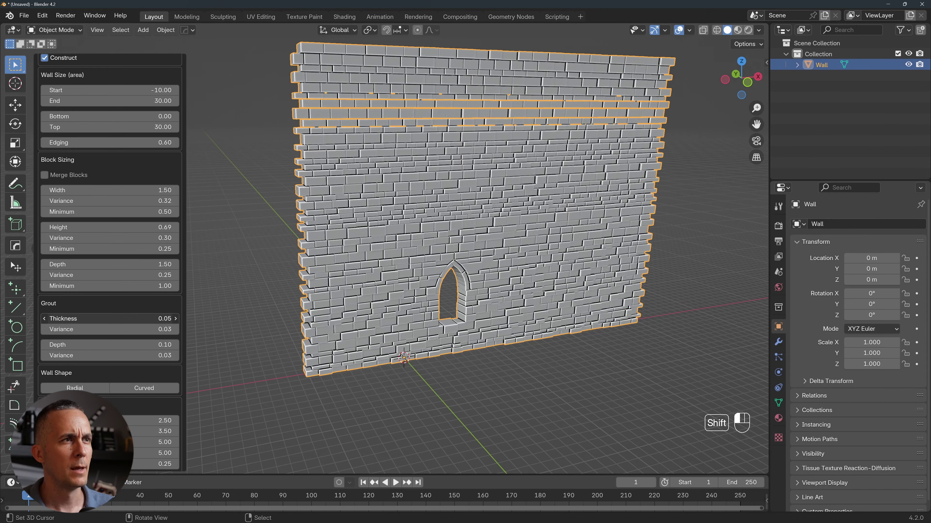
key(KP_1)
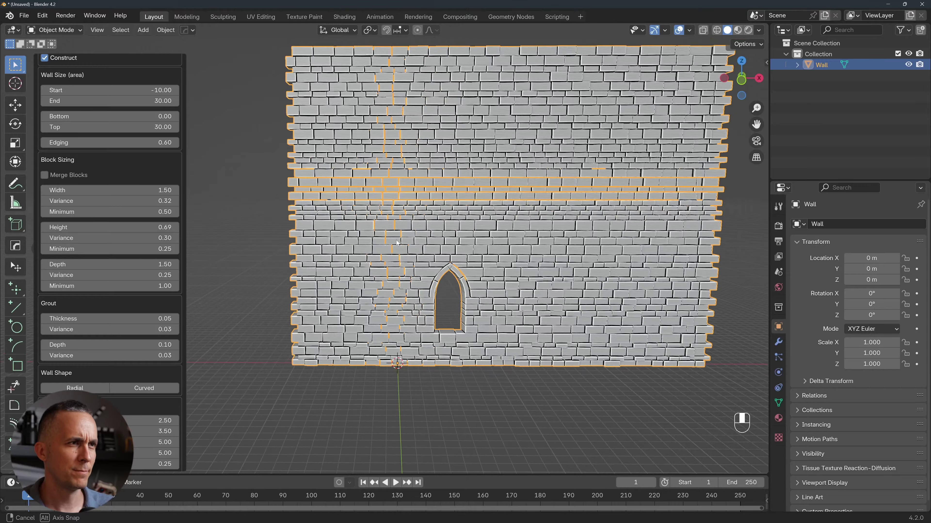
scroll(403, 239, up, 4)
middle_drag(403, 238, 391, 279)
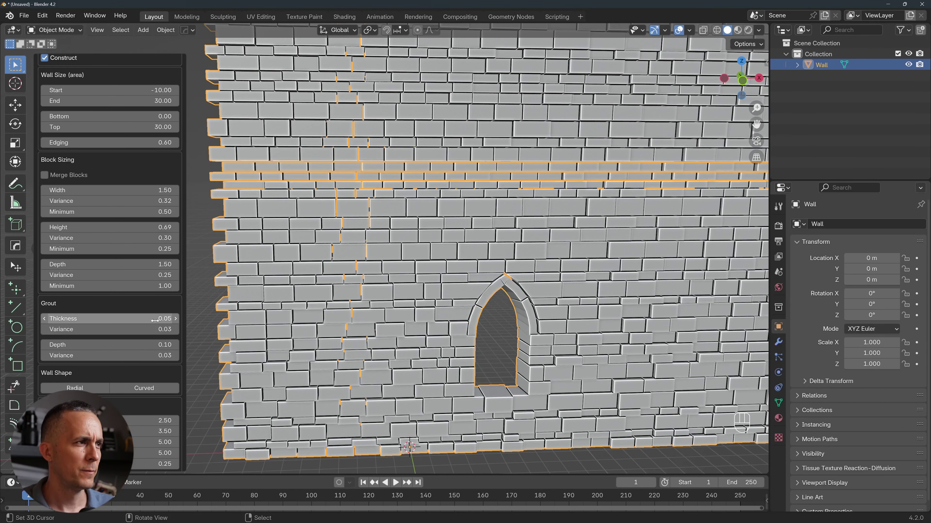
middle_drag(403, 223, 535, 216)
scroll(434, 203, down, 5)
middle_drag(475, 234, 538, 273)
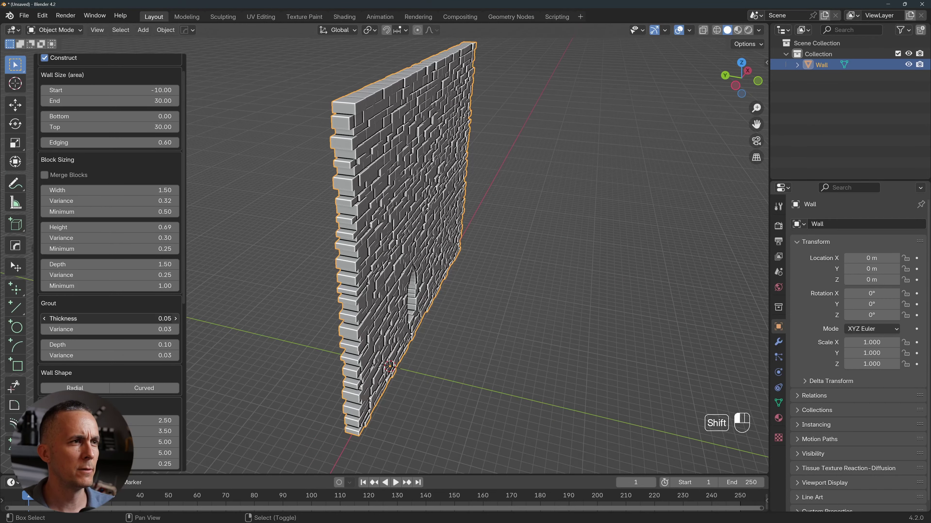
Set the grout thickness to 0.07 and test a slightly larger grout depth, ending at 0.10
click(176, 319)
middle_drag(374, 267, 389, 277)
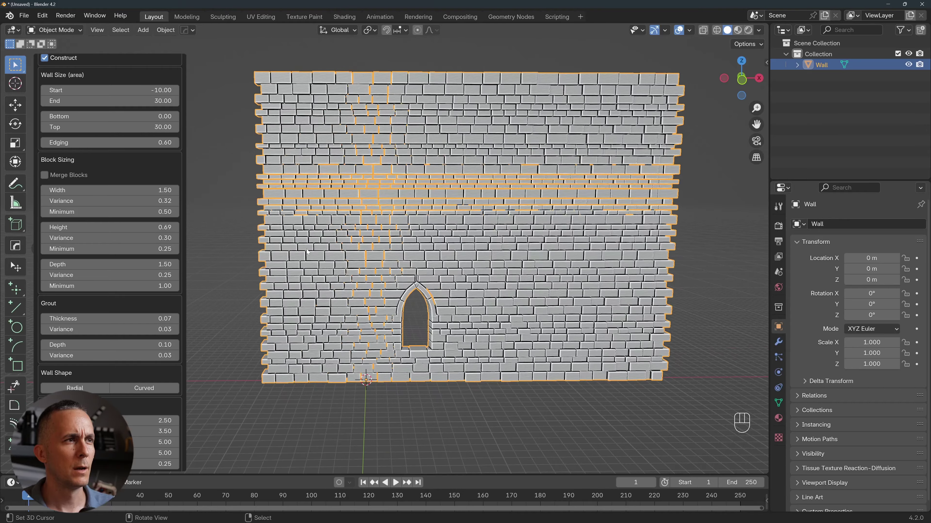
scroll(308, 251, up, 2)
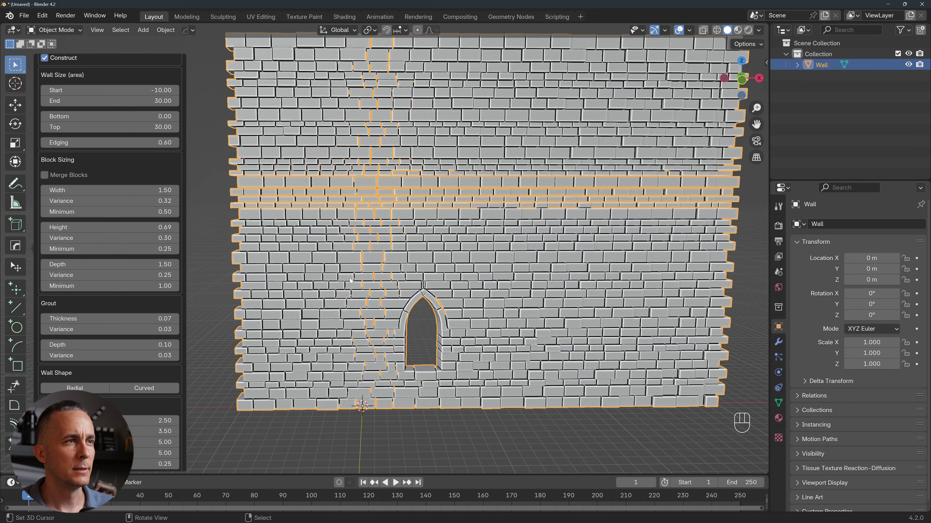
mouse_move(168, 341)
mouse_down()
mouse_move(198, 341)
mouse_move(163, 345)
mouse_up()
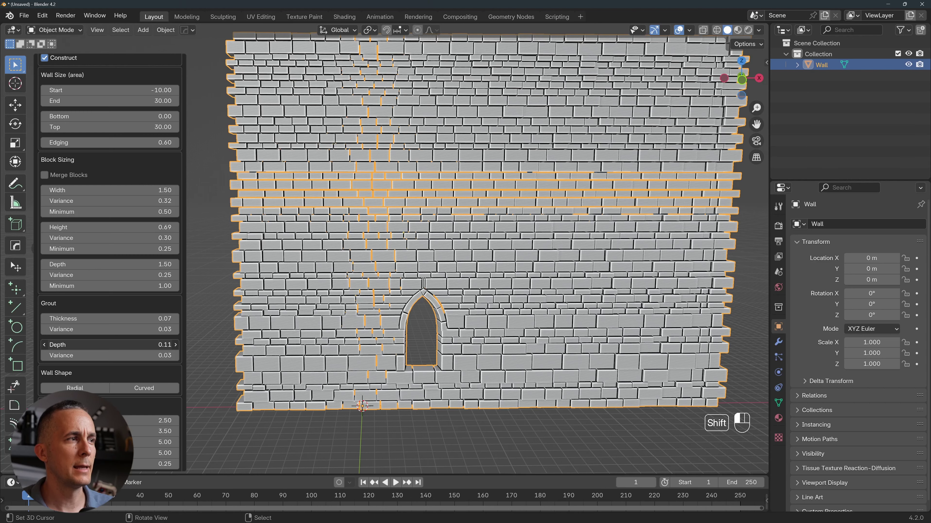
shift+drag(126, 342, 125, 343)
Try the Radial wall shape and inspect the disc from above
scroll(127, 339, down, 5)
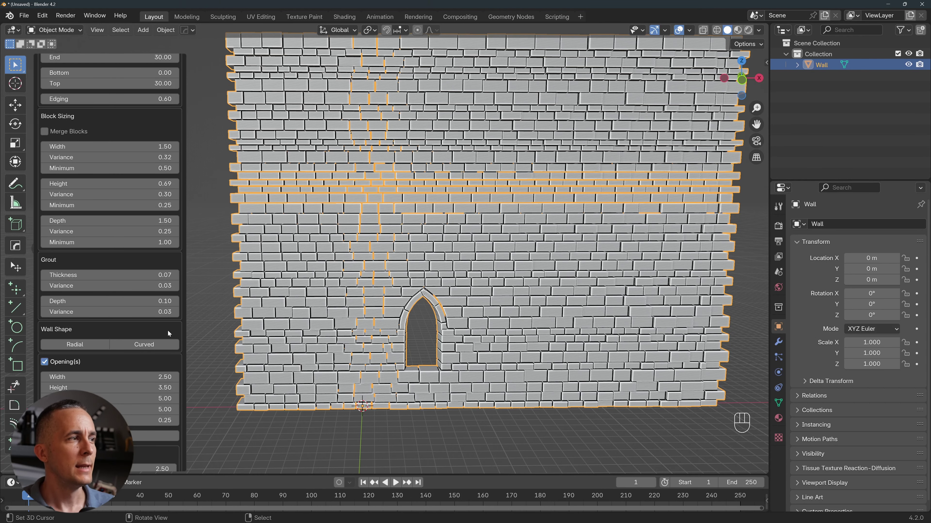
scroll(371, 296, down, 5)
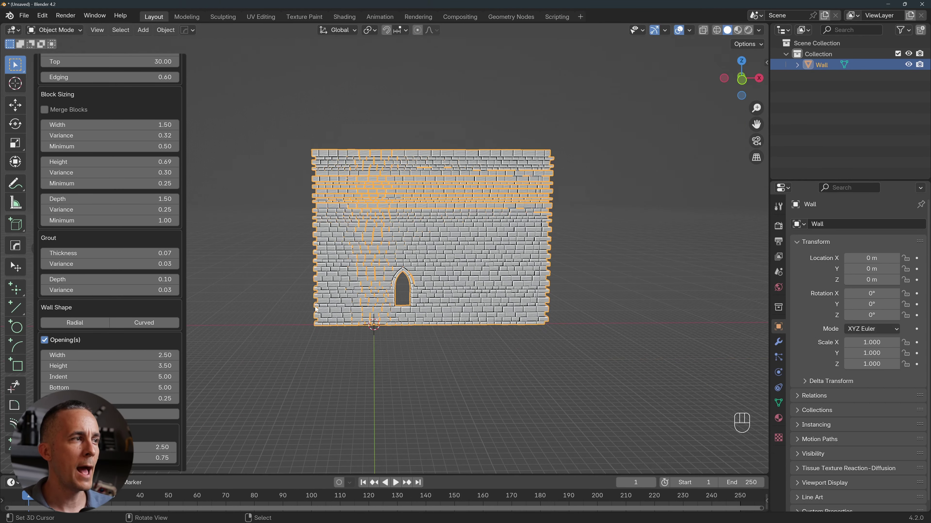
click(75, 323)
middle_drag(290, 312, 309, 364)
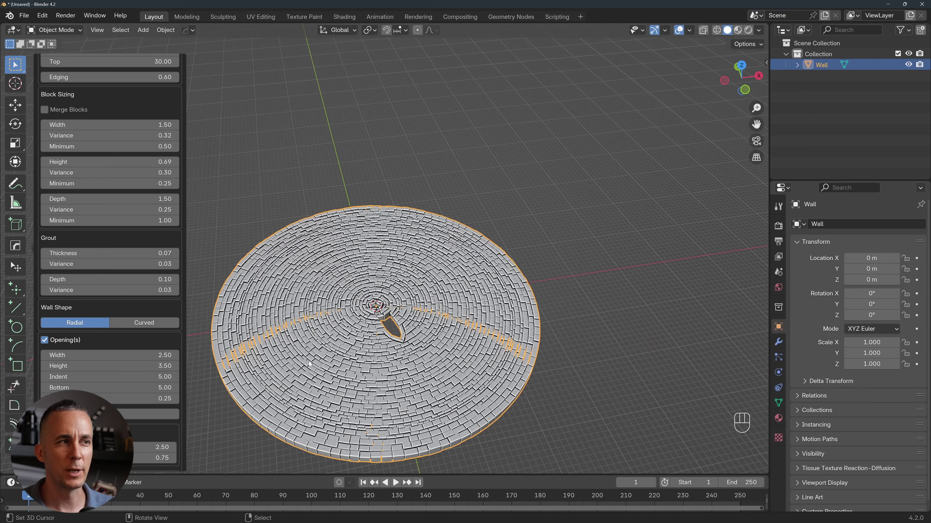
middle_drag(376, 334, 381, 279)
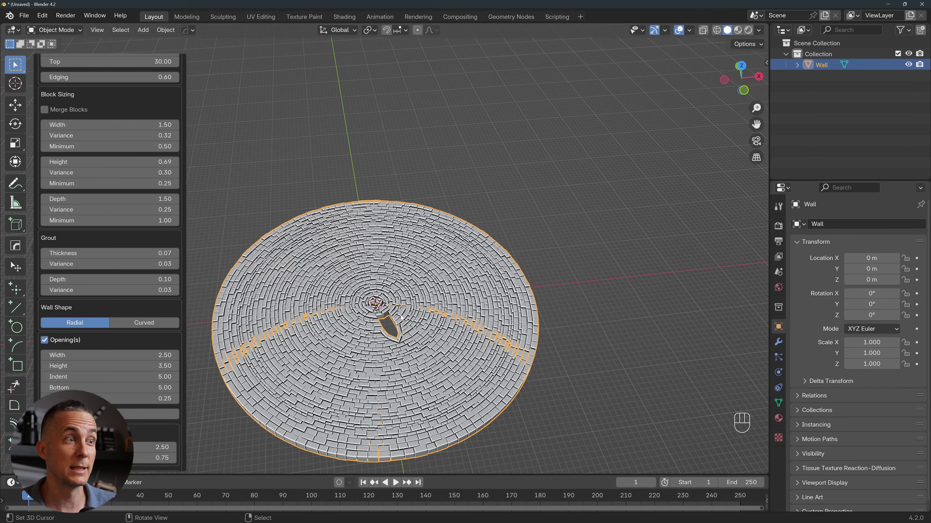
scroll(68, 380, down, 2)
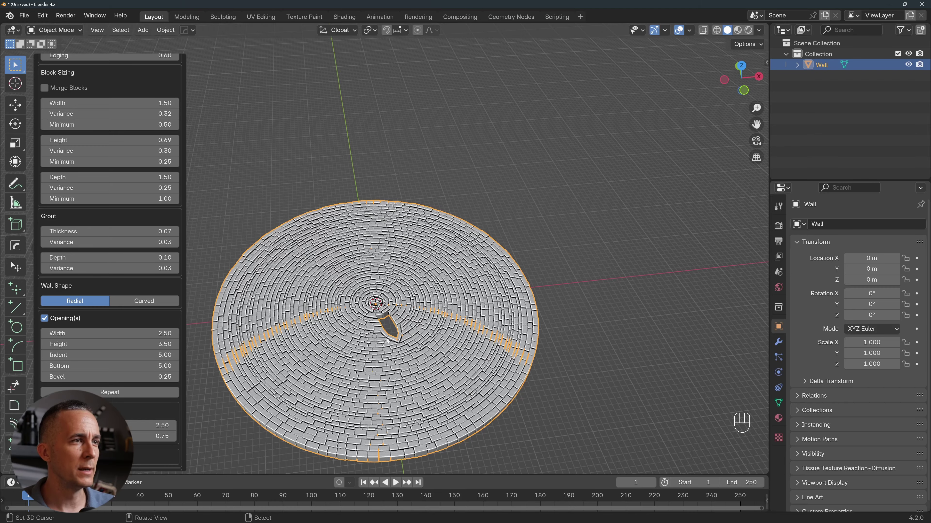
Turn off the openings, try combining the Curved shape with Radial, and inspect the dome from several angles
click(45, 318)
middle_drag(403, 264, 316, 297)
click(133, 301)
mouse_move(403, 294)
middle_down()
mouse_move(410, 330)
mouse_move(407, 256)
mouse_move(414, 289)
middle_up()
shift+middle_drag(424, 253, 461, 301)
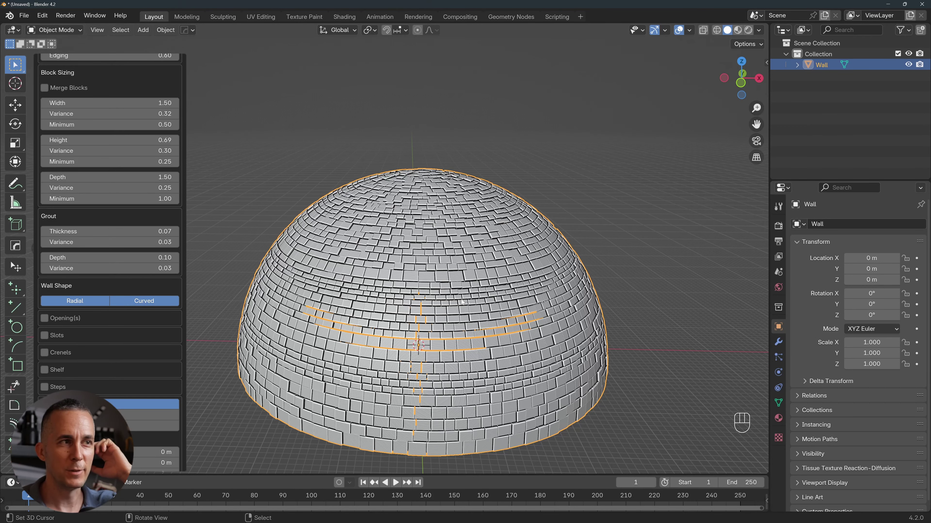
middle_drag(519, 332, 532, 244)
middle_drag(487, 223, 486, 298)
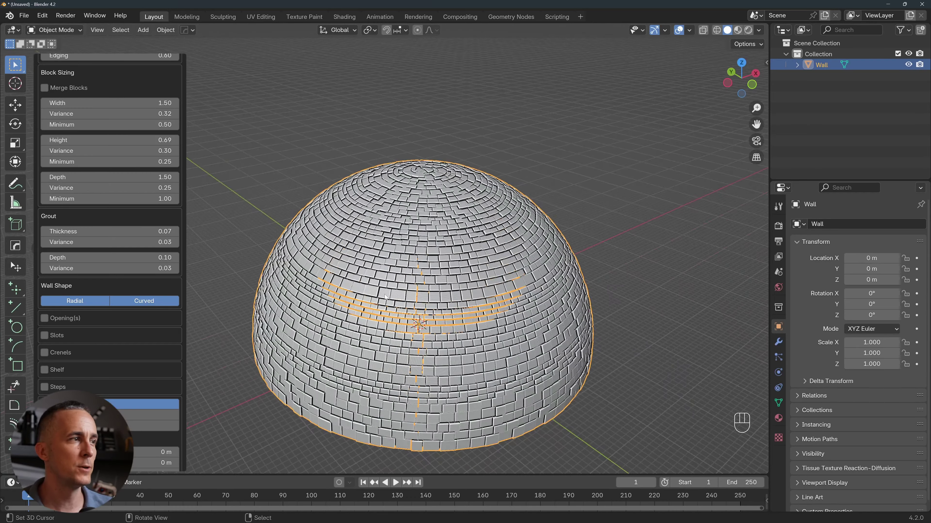
Turn off the Radial and Curved shapes and switch to the front view of the flat wall
click(75, 299)
middle_drag(403, 244, 458, 228)
click(143, 301)
key(KP_1)
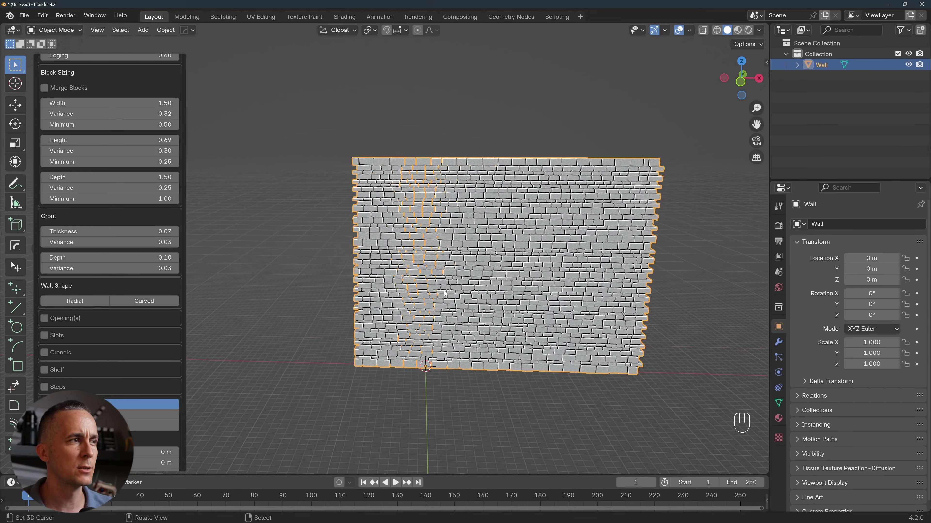
Delete the existing wall and add a new masonry wall with Wall Factory
click(685, 272)
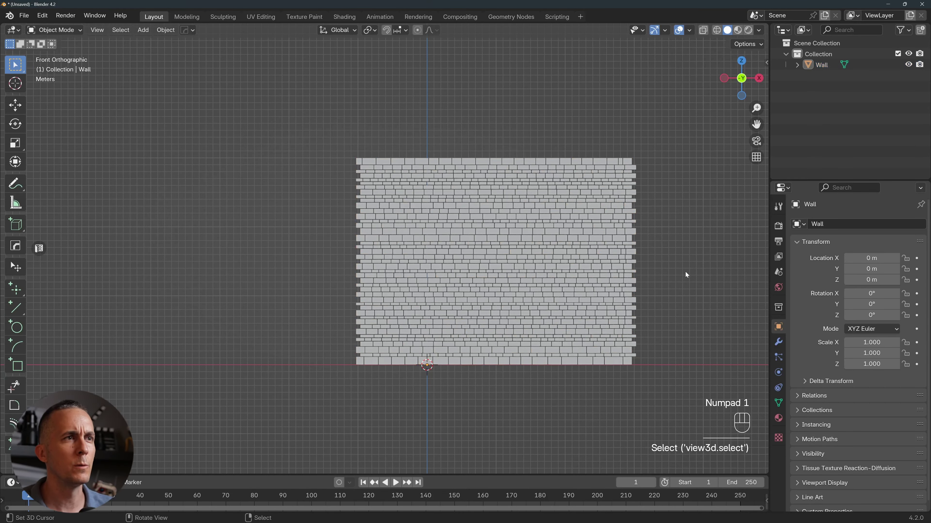
click(487, 286)
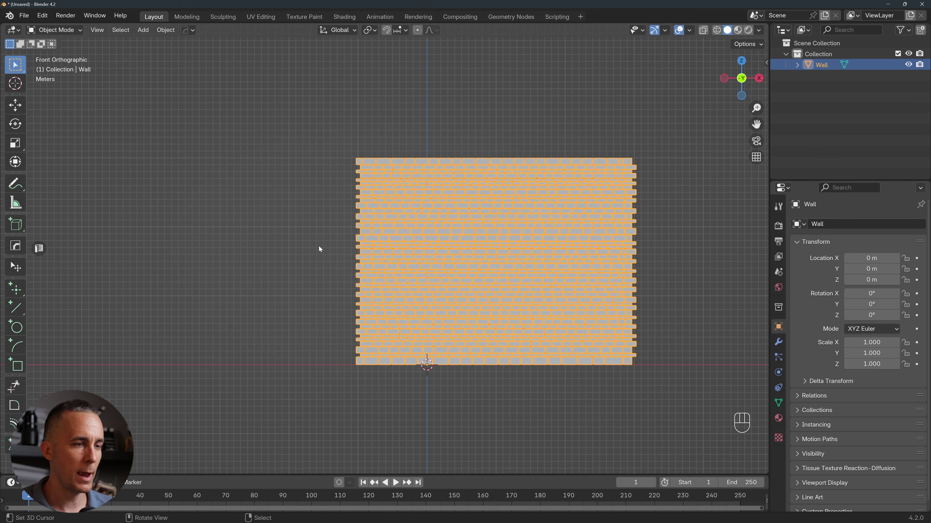
key(Delete)
key(shift+a)
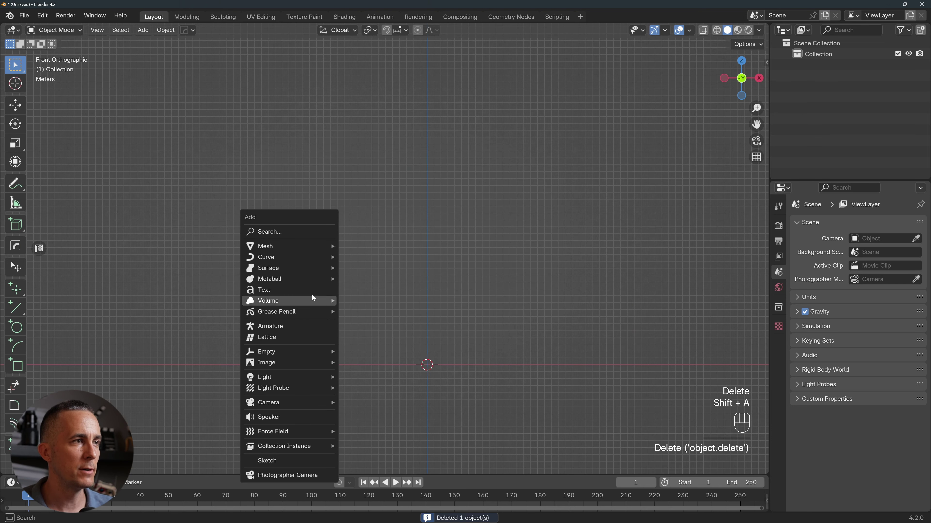
mouse_move(303, 246)
mouse_move(393, 501)
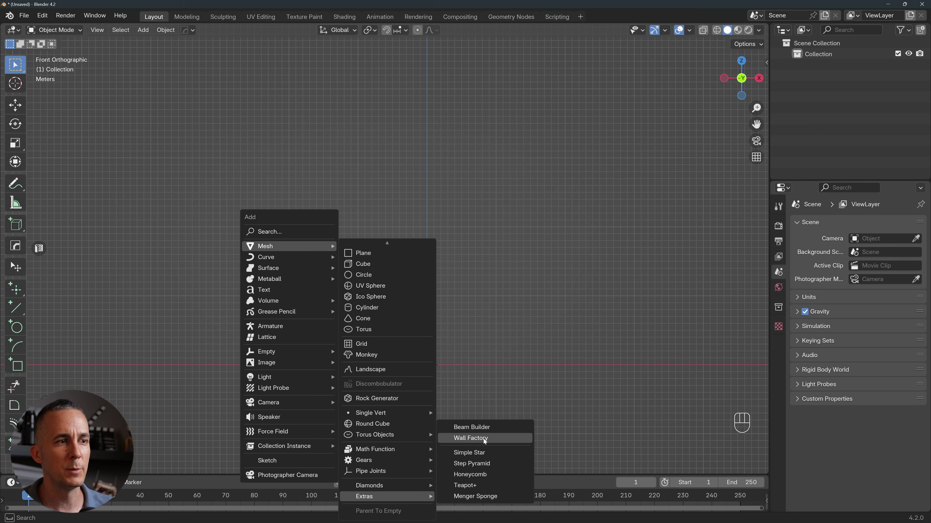
click(472, 438)
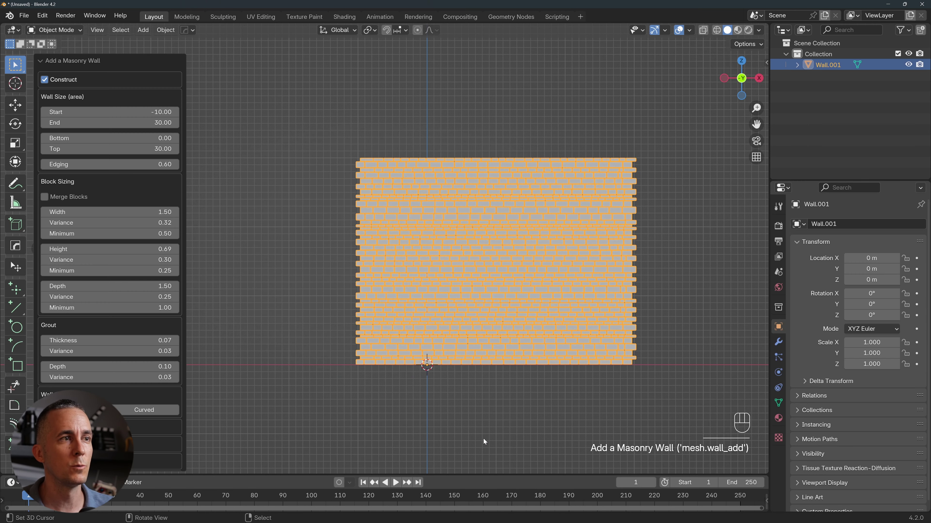
Enable openings and set the opening's width to 4.57, height to 3.77, indent to 9.05, bottom to 12.41 and bevel to -0.38
scroll(119, 293, down, 6)
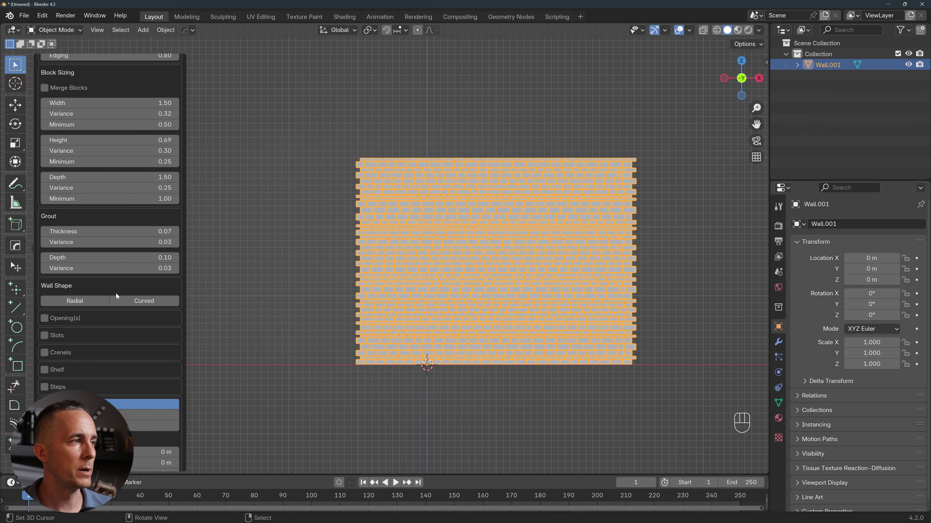
click(45, 319)
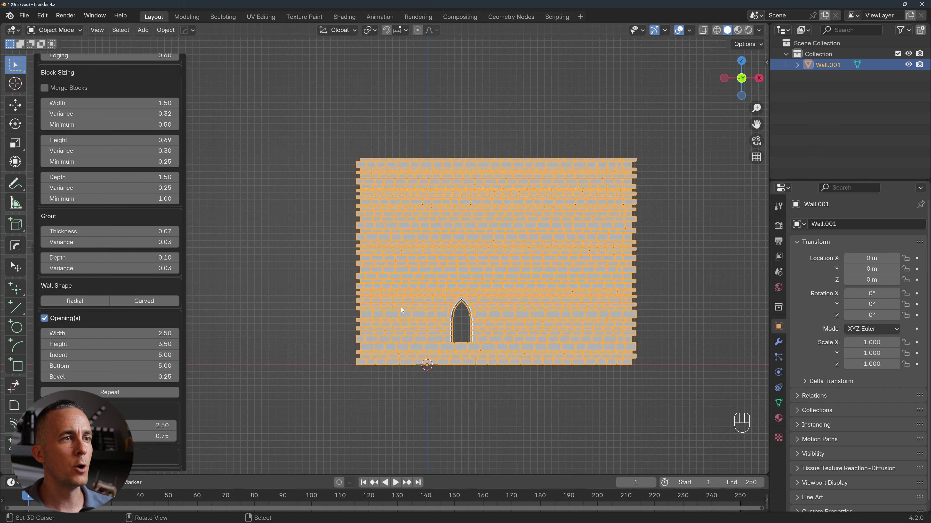
drag(92, 333, 121, 333)
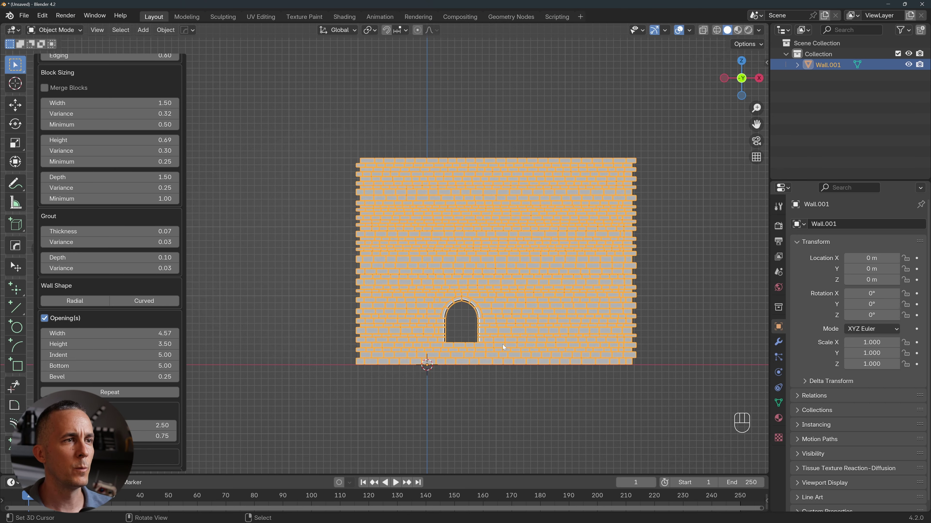
scroll(499, 347, up, 3)
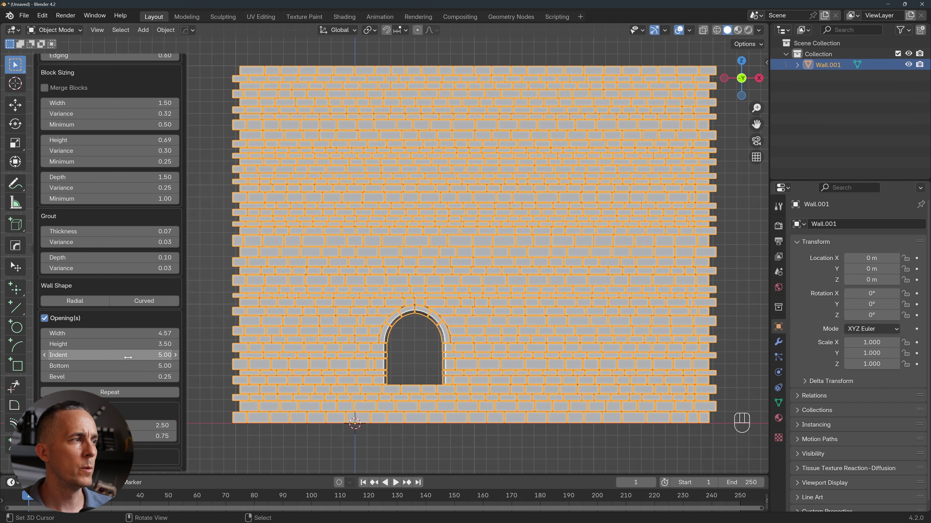
drag(120, 344, 93, 376)
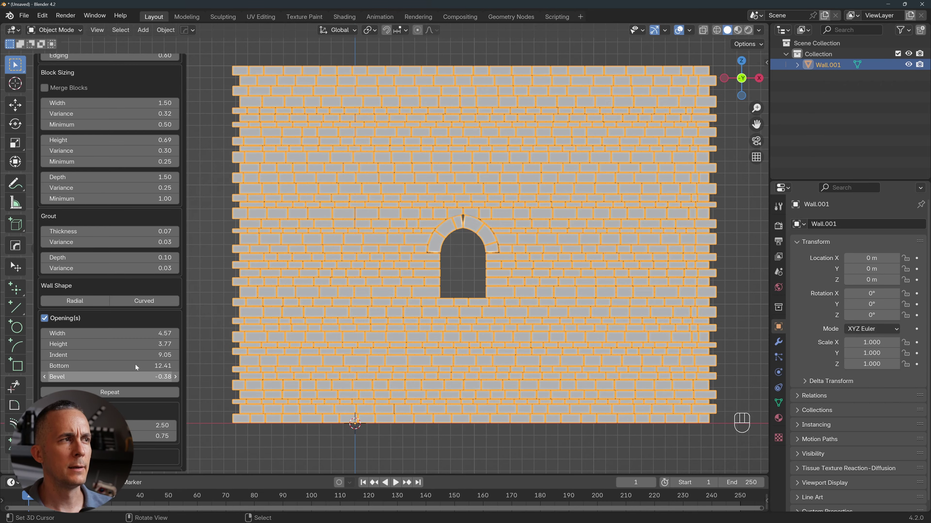
click(192, 317)
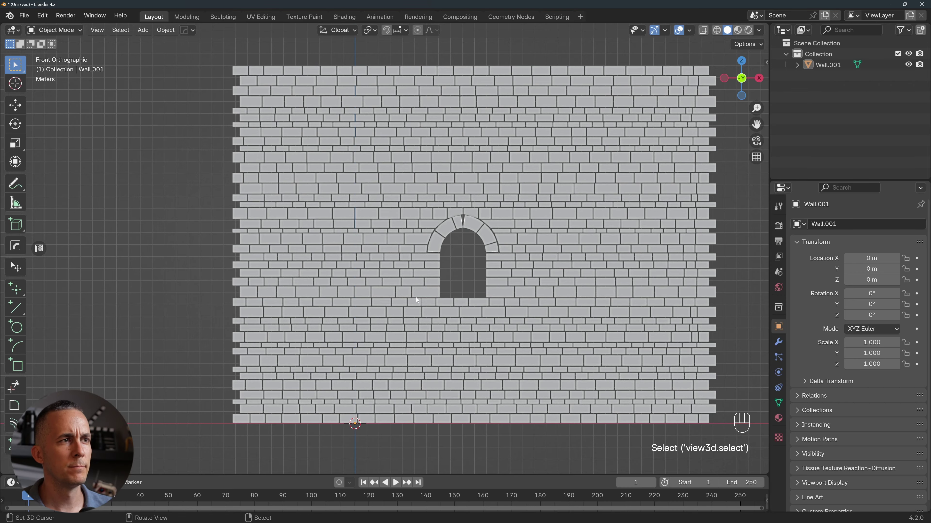
middle_drag(482, 262, 467, 282)
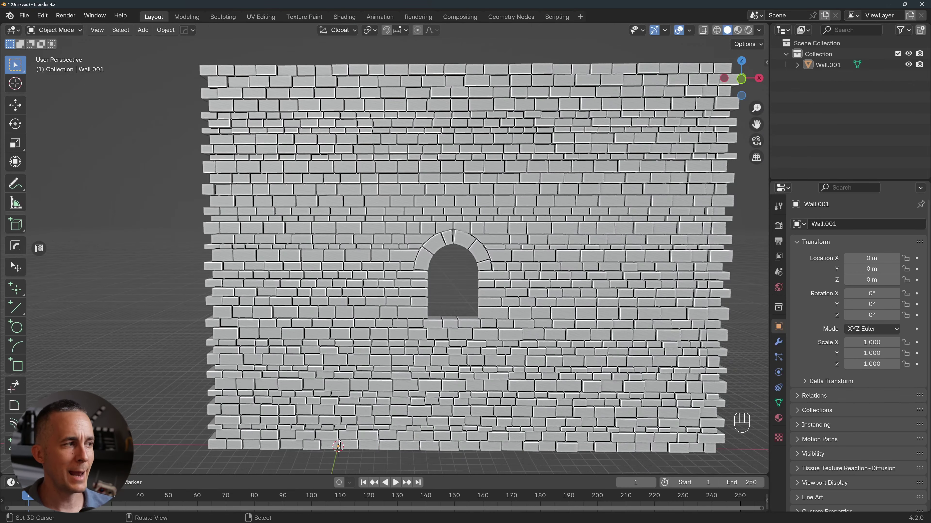
Delete the wall with the arched opening and generate it again with Wall Factory
key(ctrl+a)
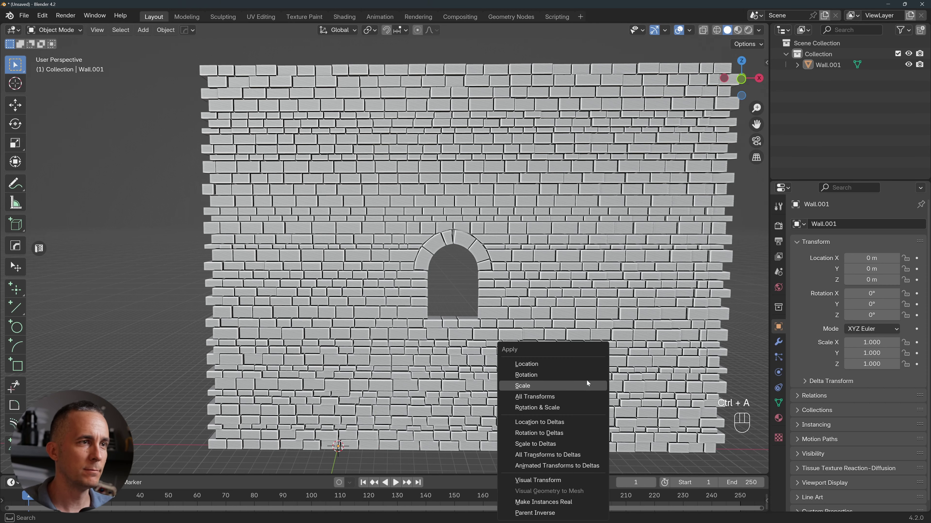
key(a)
key(Delete)
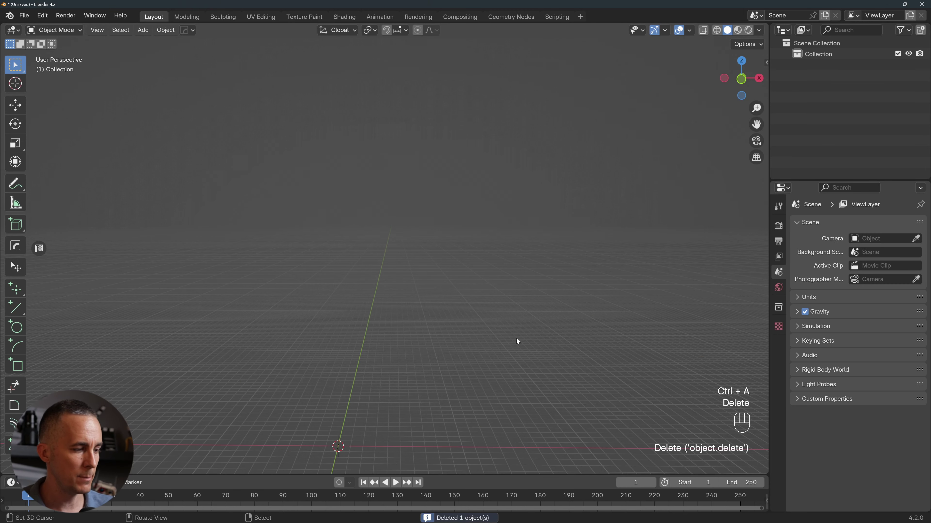
key(shift+a)
mouse_move(513, 283)
mouse_move(627, 270)
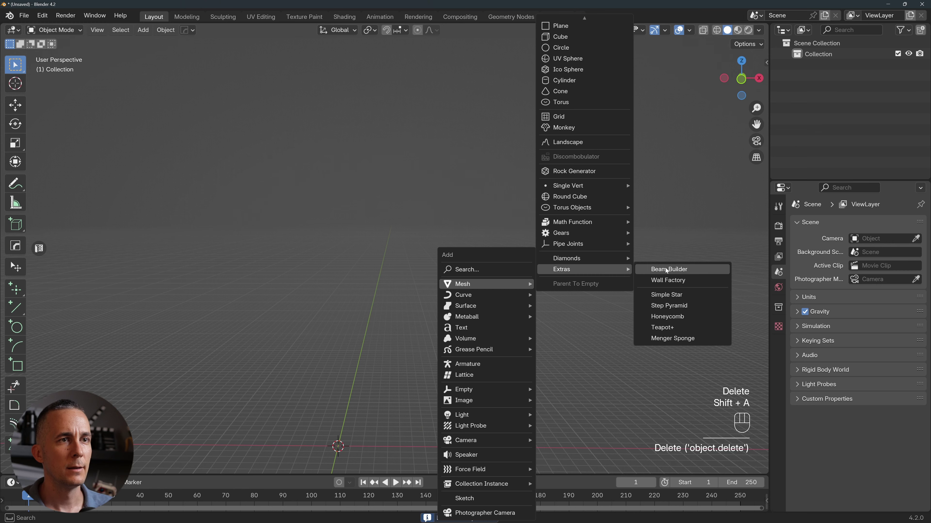
click(671, 280)
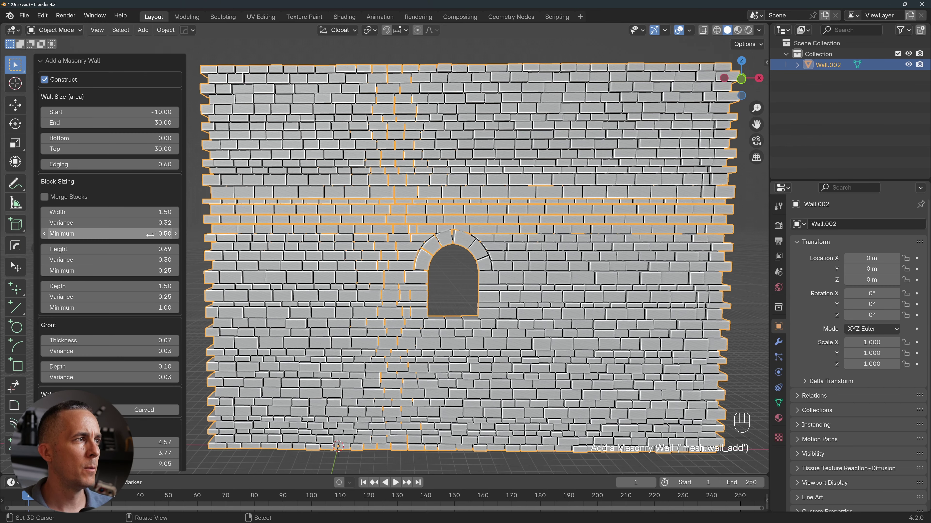
Try repeating the opening along the wall and removing its top arch, restoring each option after the test
scroll(113, 370, down, 6)
middle_drag(418, 340, 424, 333)
scroll(96, 355, down, 2)
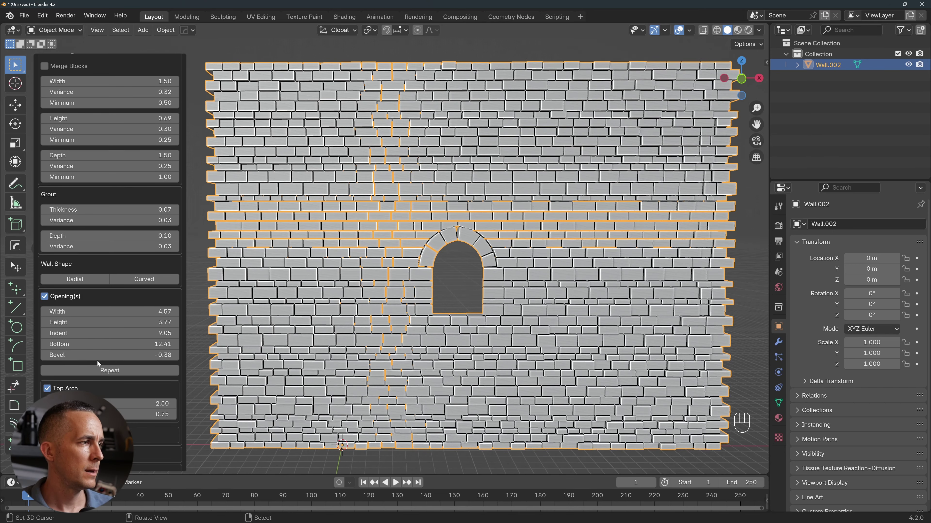
click(115, 371)
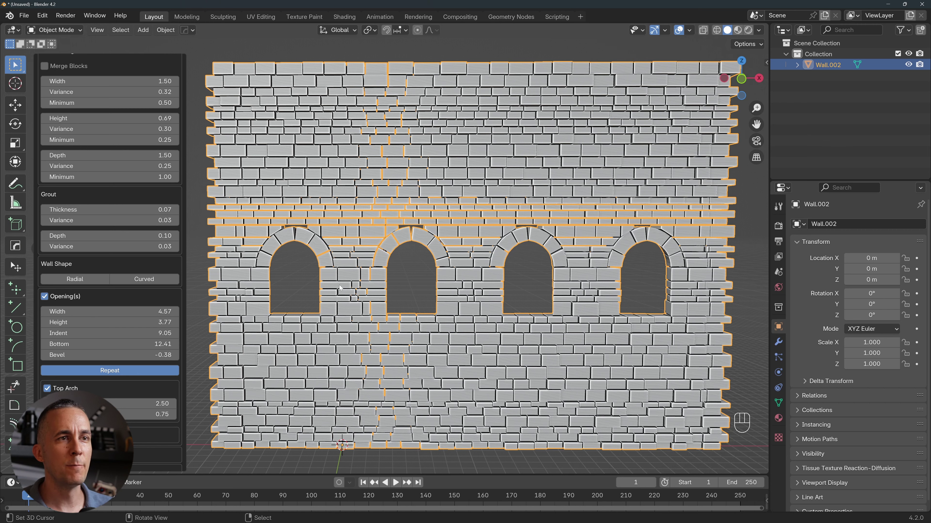
click(141, 370)
scroll(91, 354, down, 2)
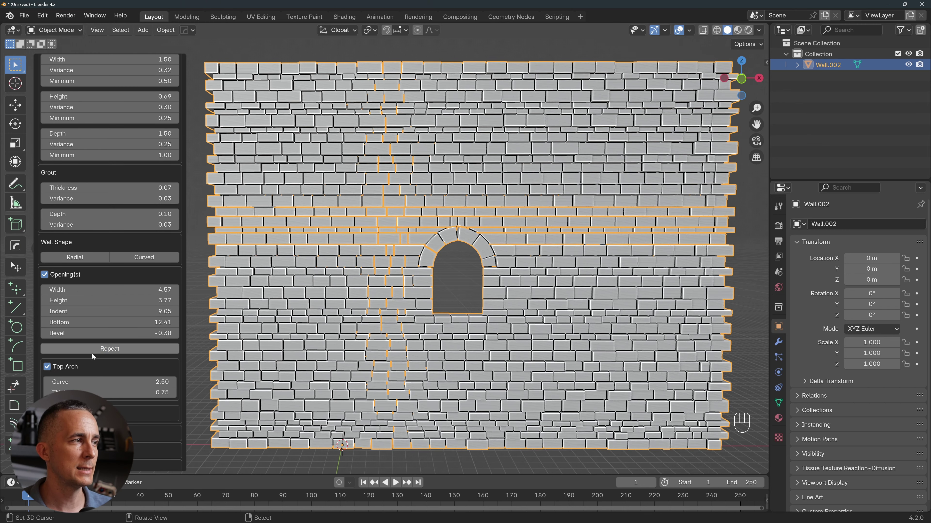
click(48, 367)
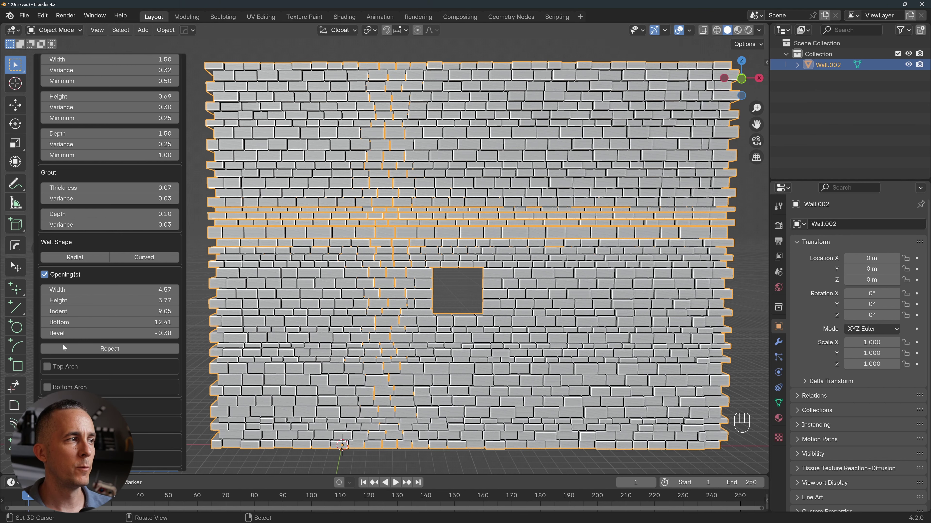
click(47, 367)
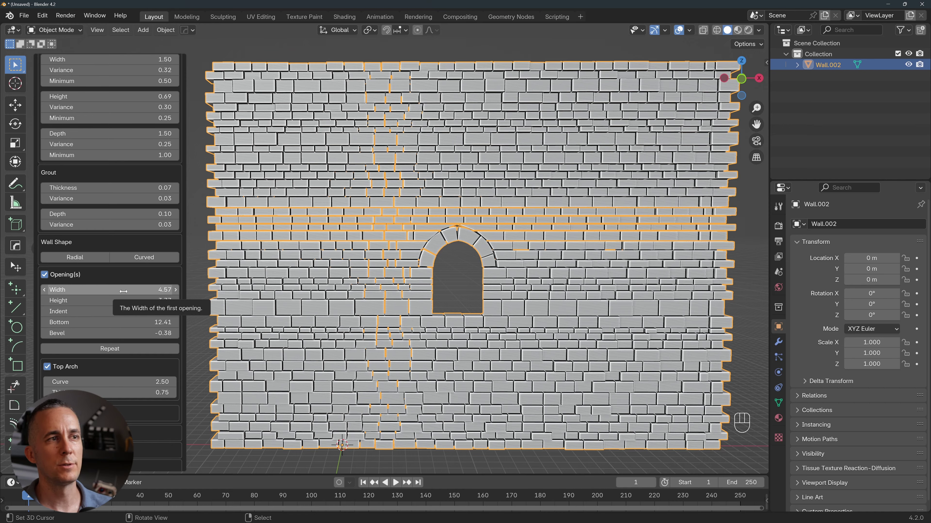
Set the top arch's curve to 2.23 and thickness to 1.14, and briefly test the bottom arch
scroll(123, 291, down, 2)
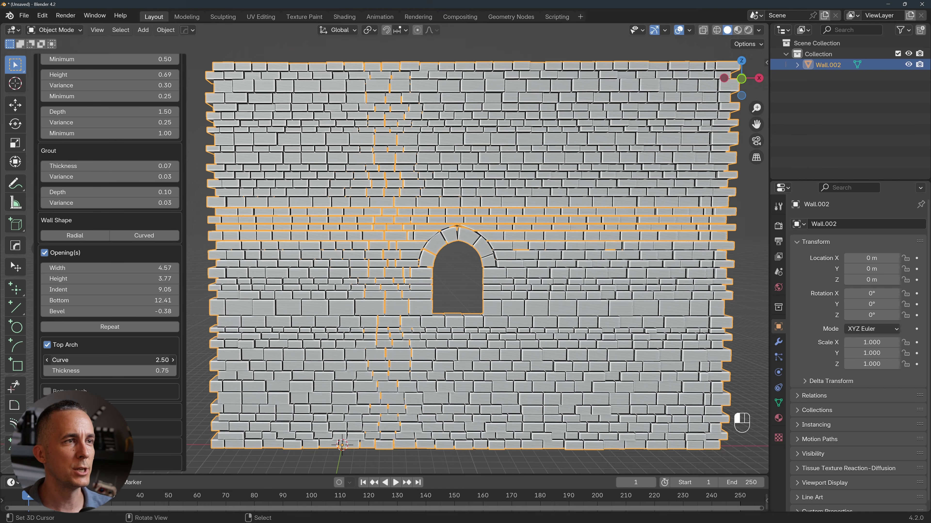
drag(121, 360, 154, 371)
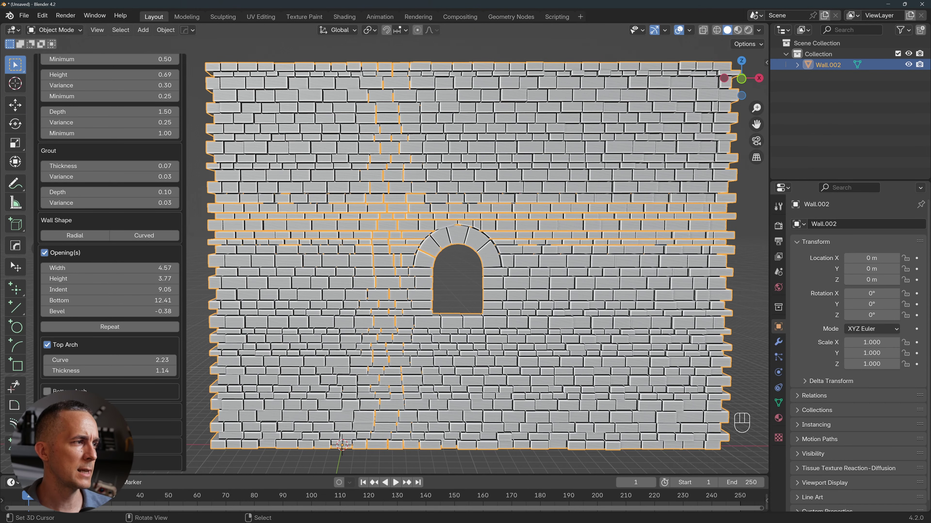
click(47, 392)
click(47, 392)
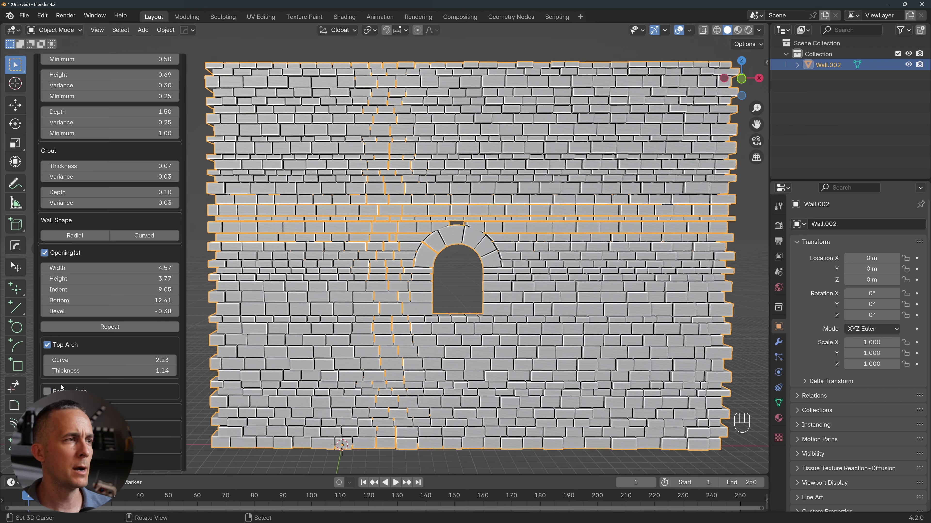
Enable slots with indent 9.27 and opening 1.61, and set the vertical slot's height to 3.89 and bottom to 24.14
scroll(103, 382, down, 3)
scroll(85, 365, down, 2)
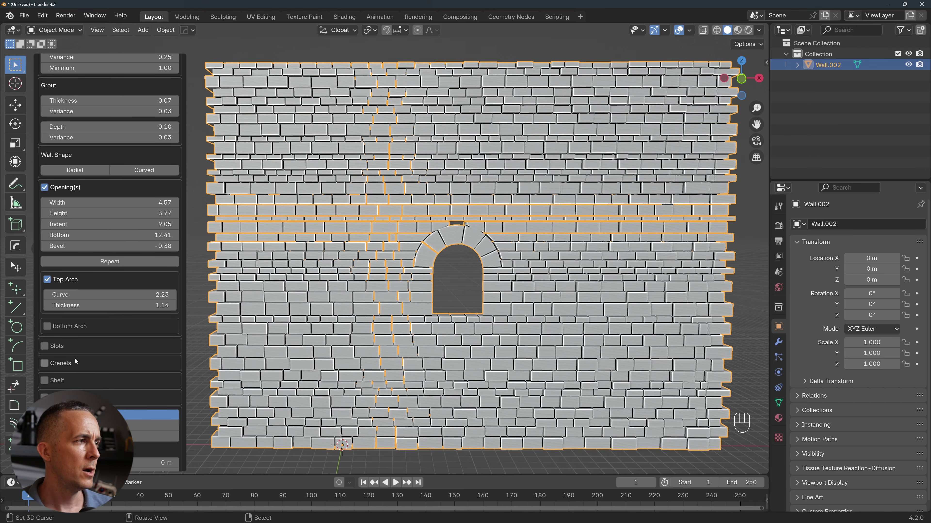
click(44, 346)
drag(110, 361, 90, 375)
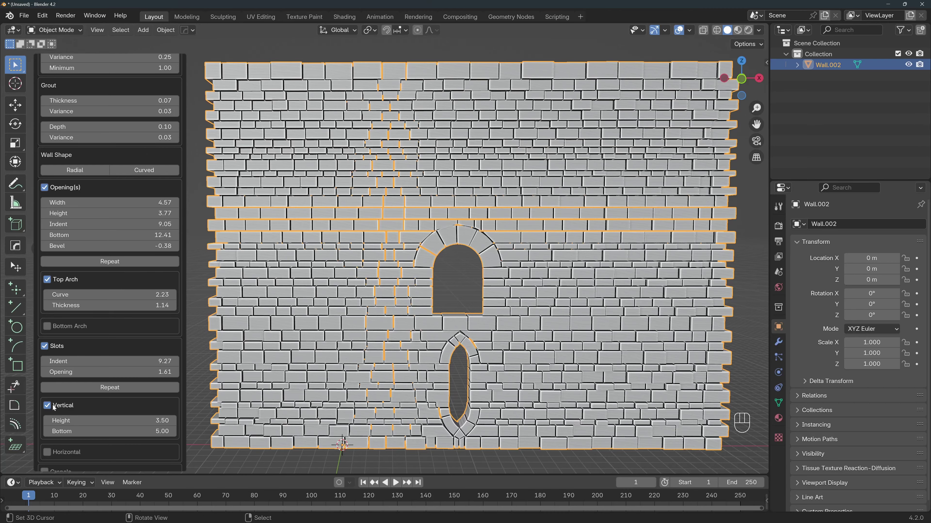
click(51, 407)
click(50, 407)
drag(73, 421, 176, 432)
Switch from the vertical slot to a horizontal one, and set its width to 5.14 and bottom to 8.41
scroll(72, 382, down, 3)
scroll(72, 381, down, 2)
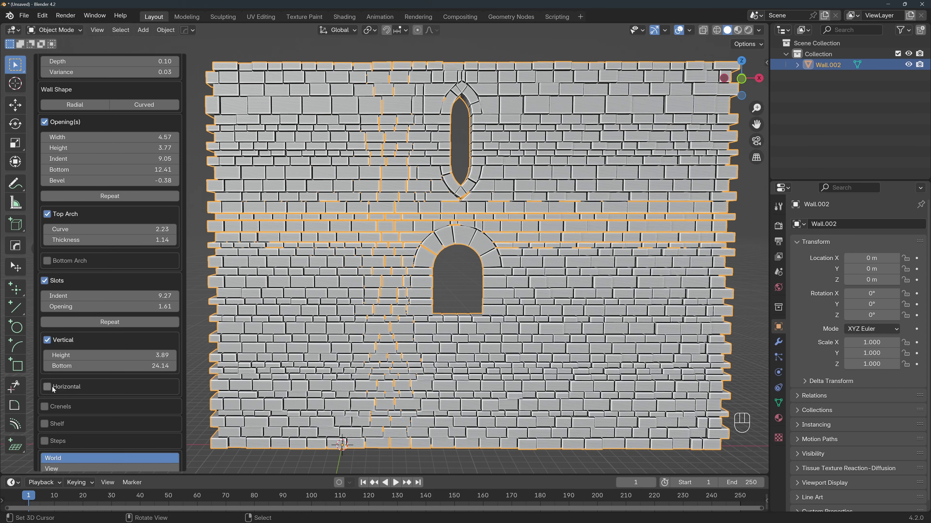
click(49, 388)
click(44, 281)
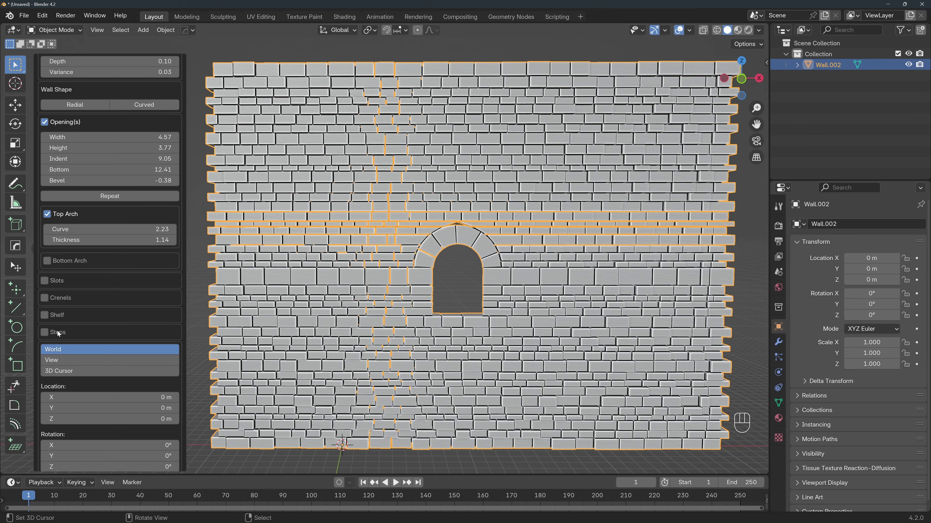
click(45, 281)
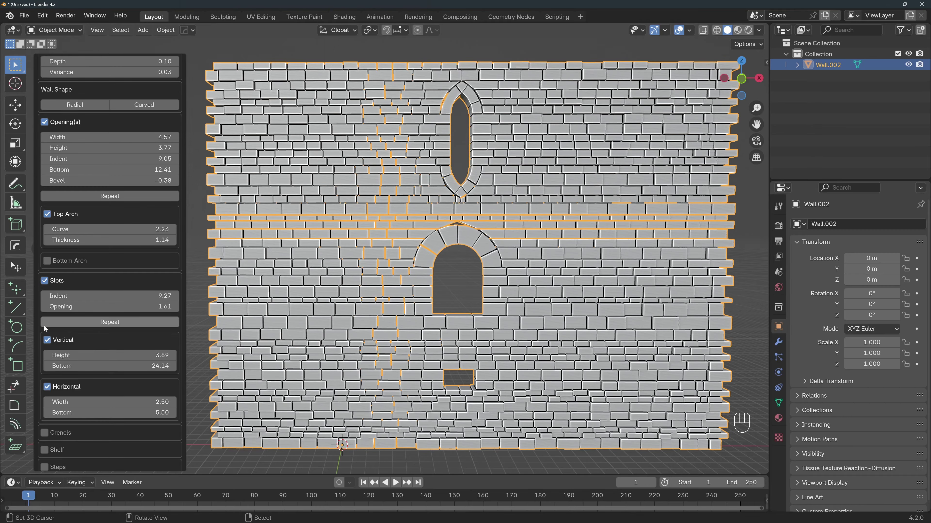
click(48, 339)
scroll(121, 396, down, 2)
mouse_move(110, 354)
mouse_down()
mouse_move(137, 367)
mouse_move(117, 367)
mouse_up()
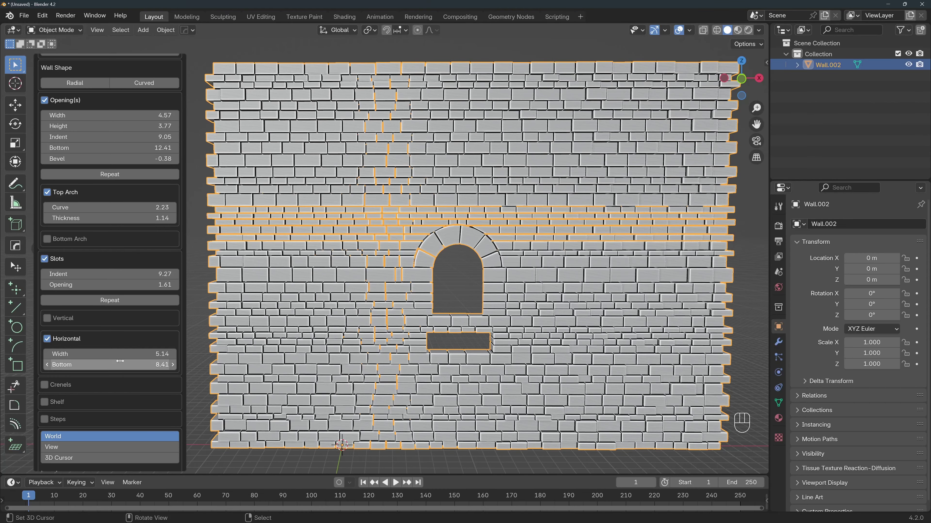
click(69, 319)
click(69, 319)
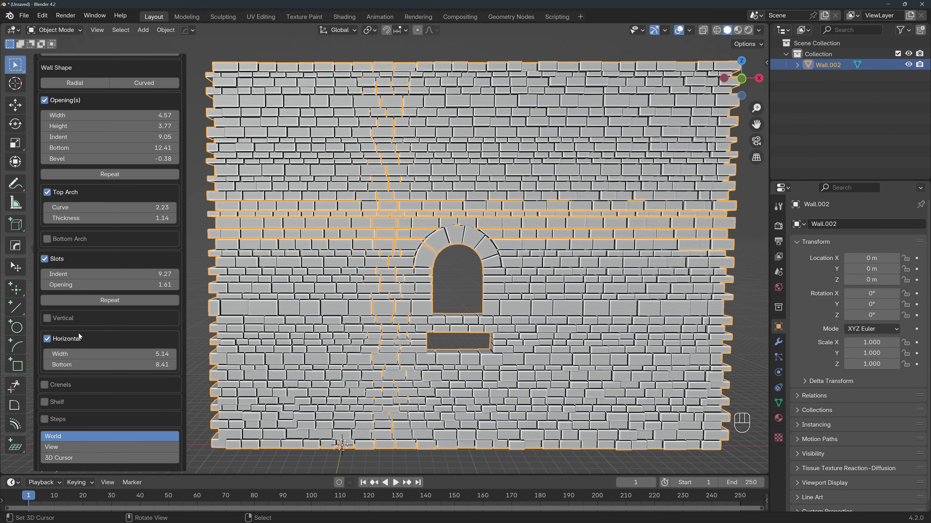
Try crenels with a width of 0.12% and no horizontal slot, and disable both the crenels and the slots again
click(45, 384)
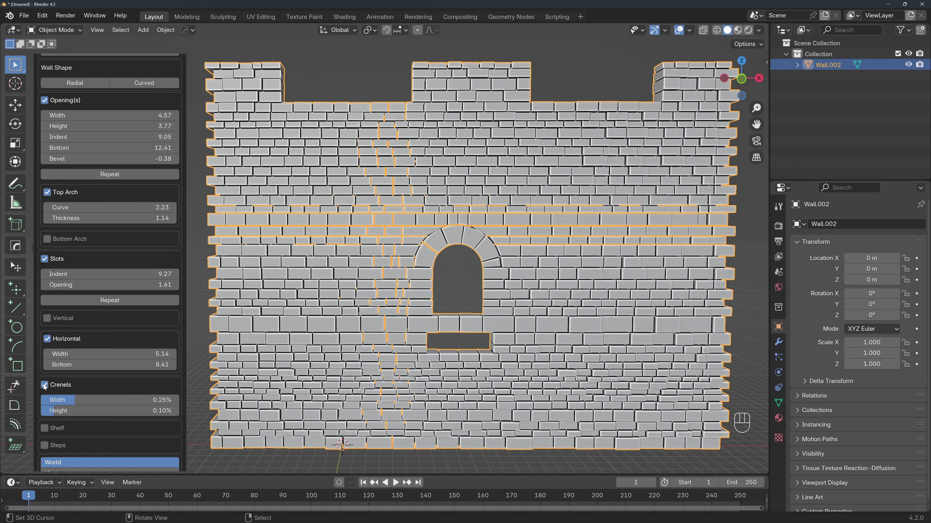
click(48, 339)
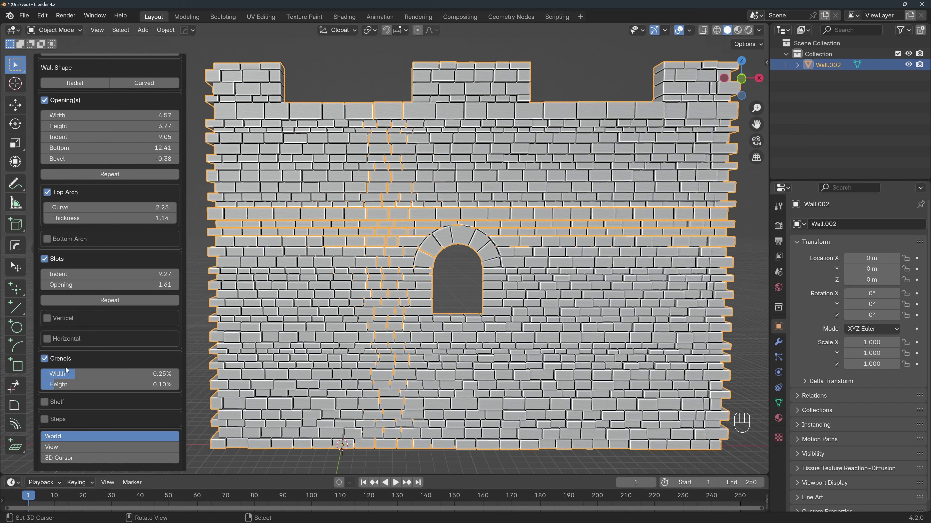
scroll(496, 288, up, 1)
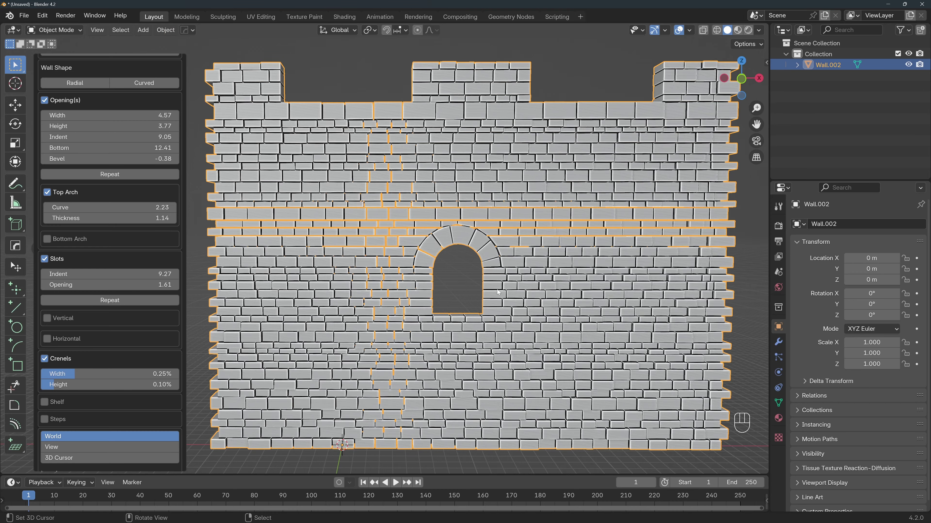
scroll(496, 289, down, 2)
drag(74, 374, 58, 374)
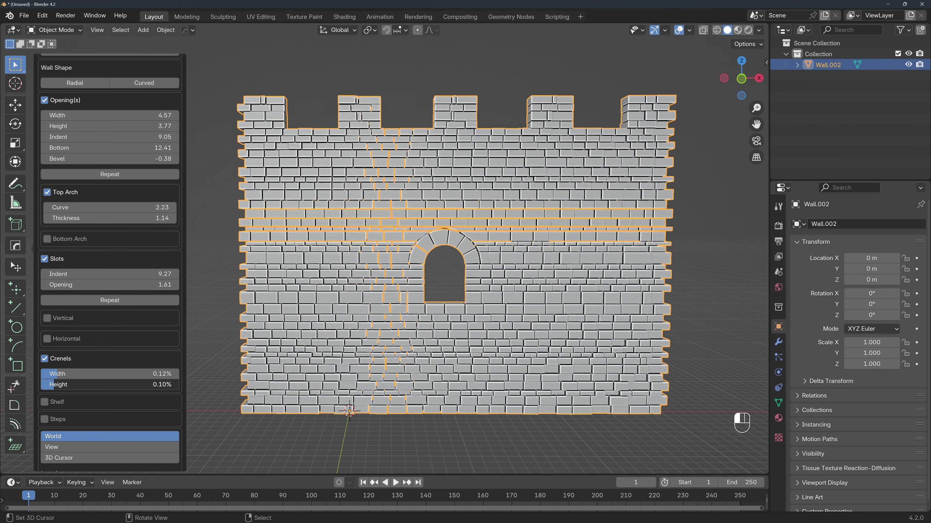
click(44, 359)
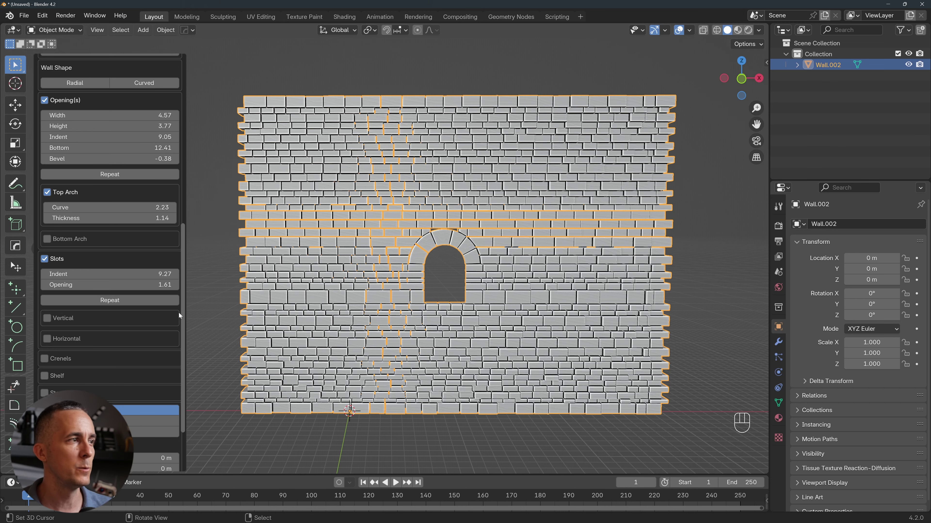
scroll(65, 313, up, 3)
click(45, 302)
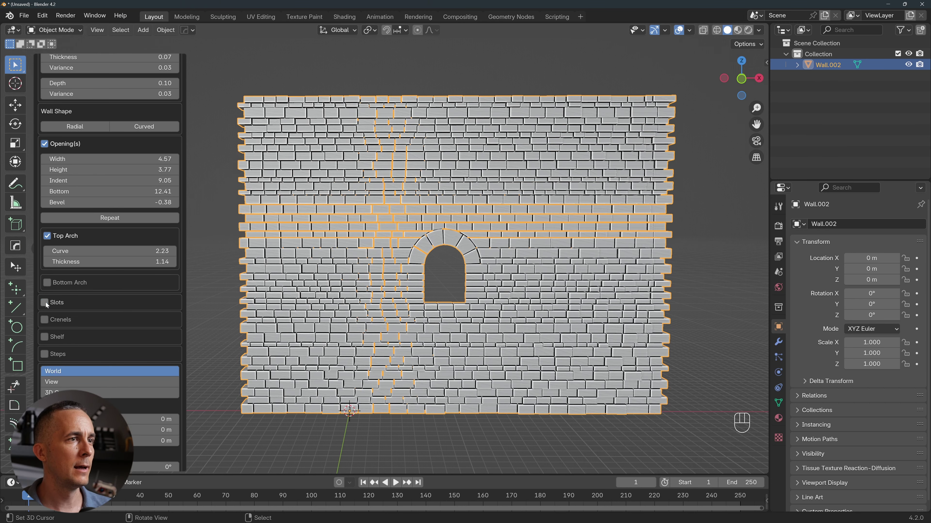
Set the arched opening's width to 4.78 and height to 4.01
scroll(86, 296, up, 2)
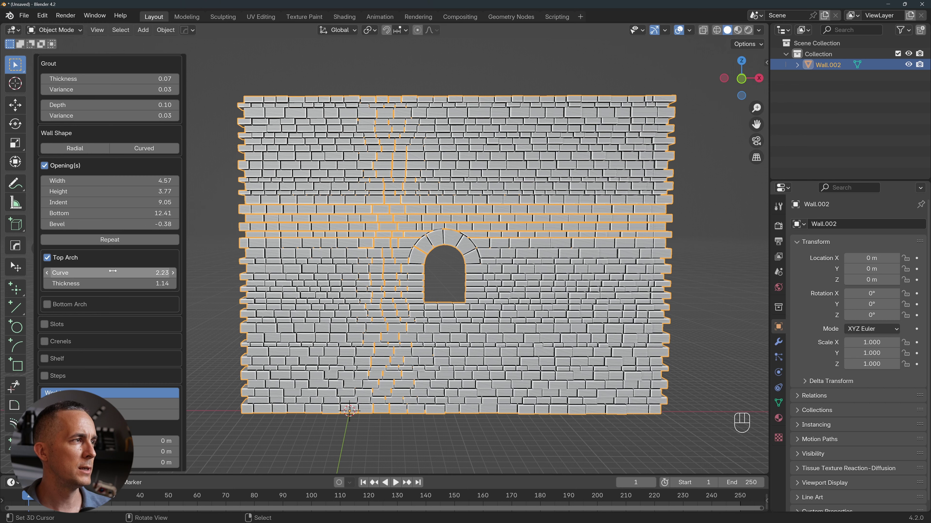
scroll(112, 271, up, 4)
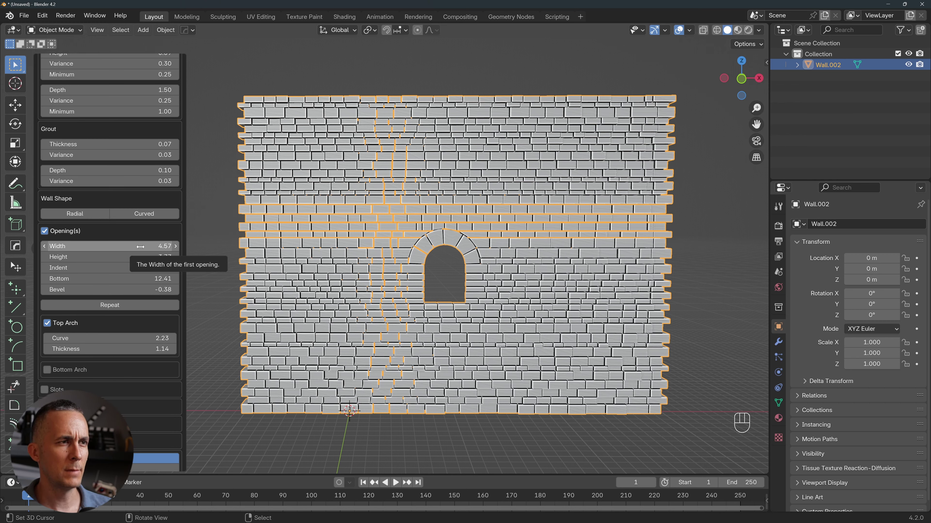
mouse_move(142, 246)
mouse_down()
mouse_move(139, 257)
mouse_move(148, 257)
mouse_up()
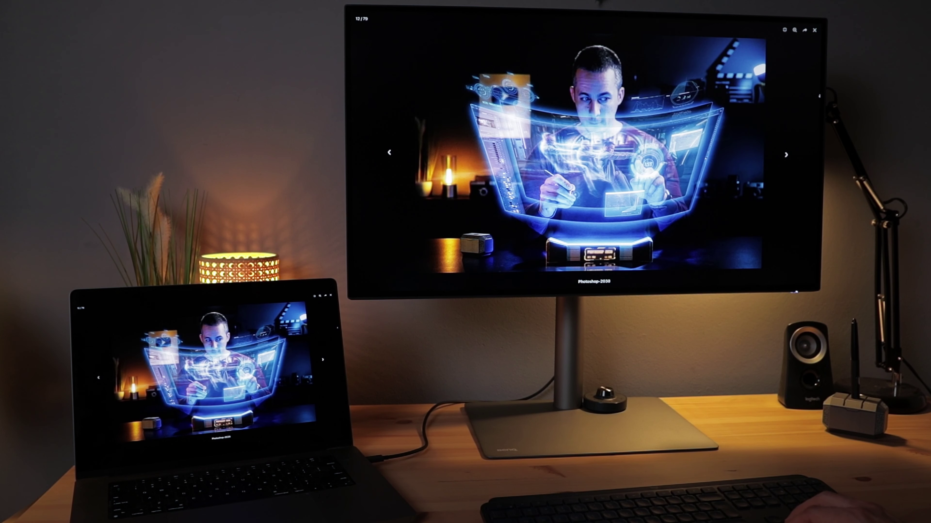
key(Right)
key(Right)
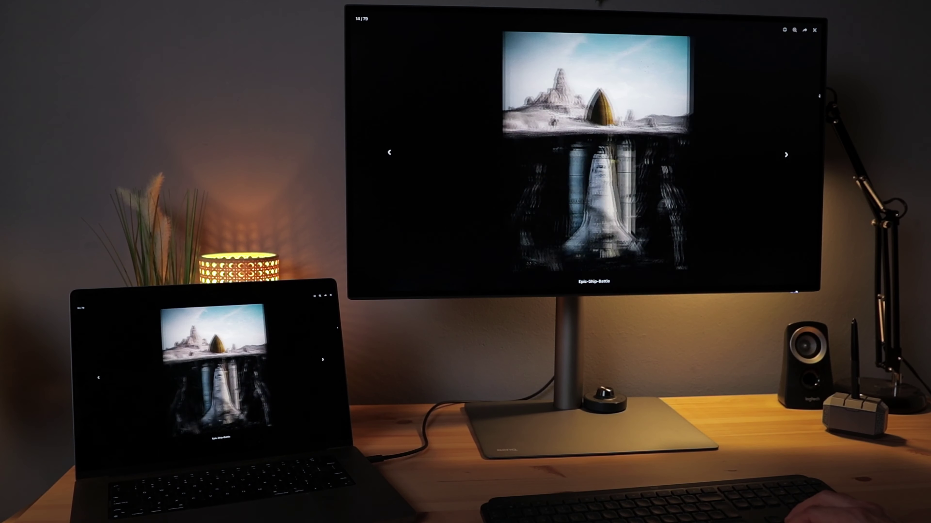
key(Right)
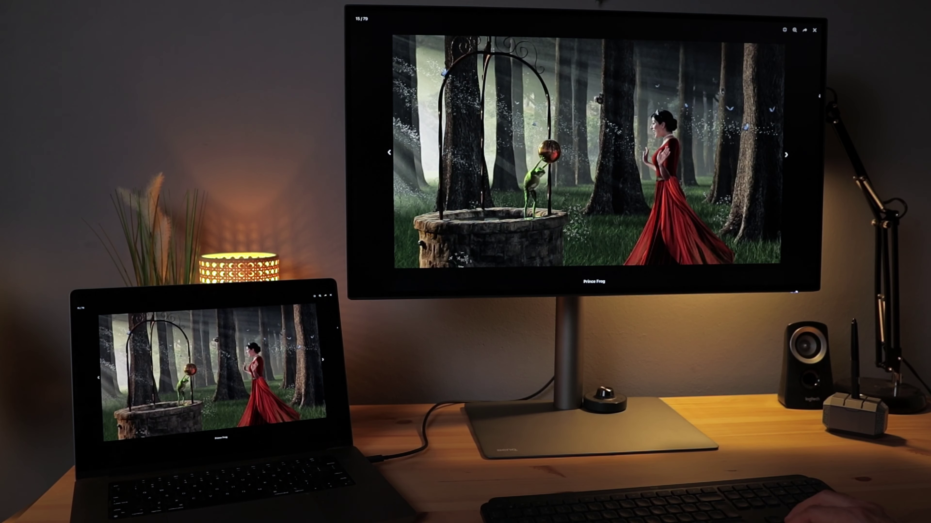
key(Right)
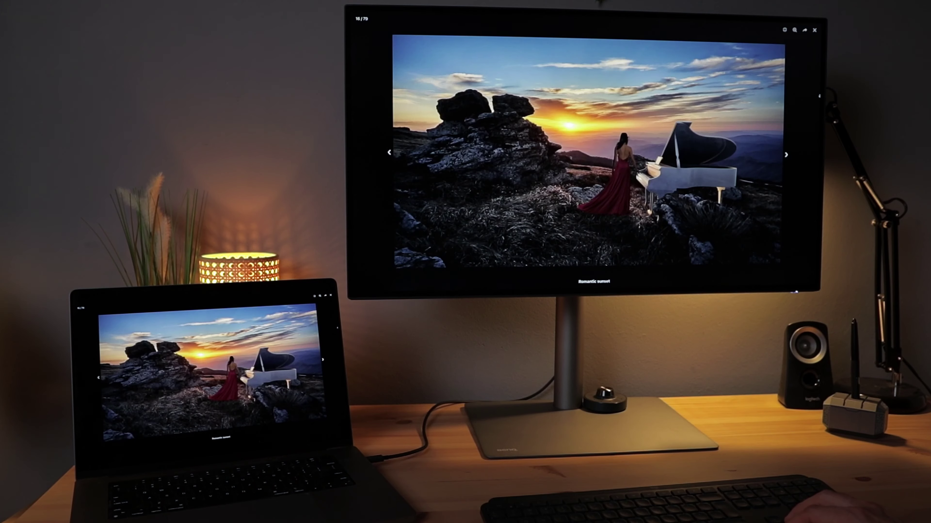
key(Right)
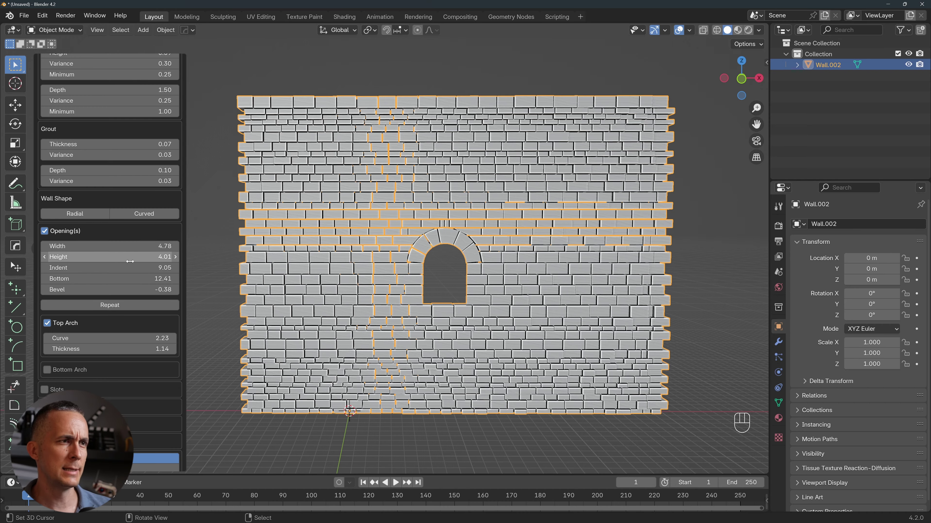
Set the arched opening's width to 5.05 and height to 5.96
drag(127, 246, 159, 246)
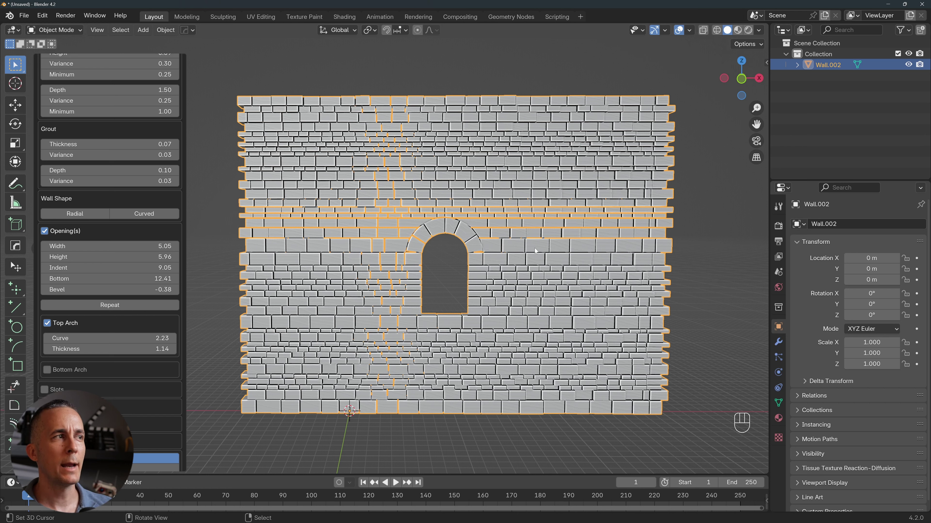
Add a Simple Deform modifier to the wall and set its mode to Bend
click(778, 342)
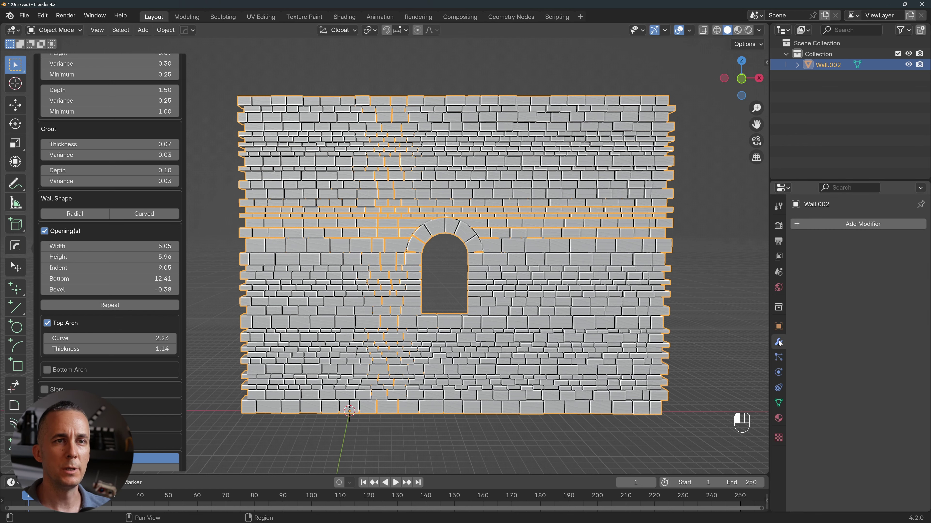
click(856, 223)
key(space)
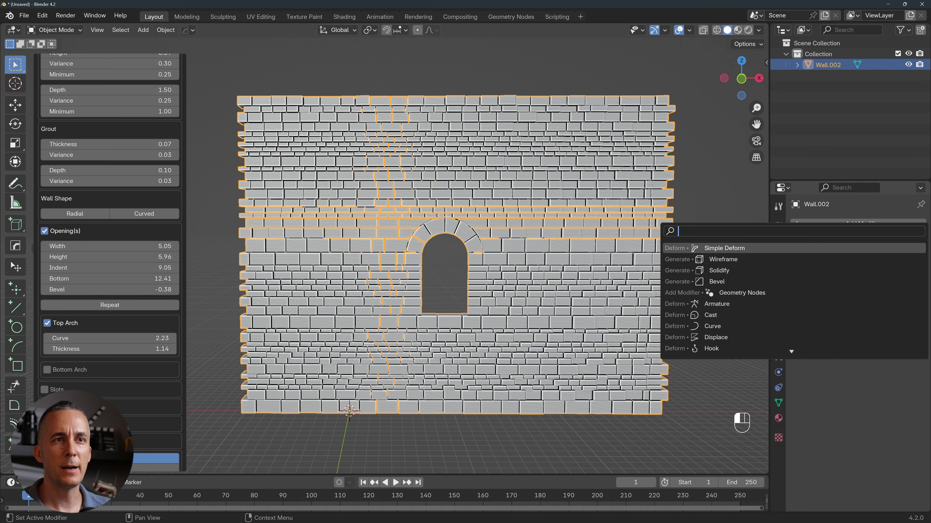
key(Return)
scroll(458, 257, down, 2)
middle_drag(458, 256, 531, 227)
click(847, 261)
mouse_move(384, 238)
middle_down()
mouse_move(364, 235)
mouse_move(402, 231)
middle_up()
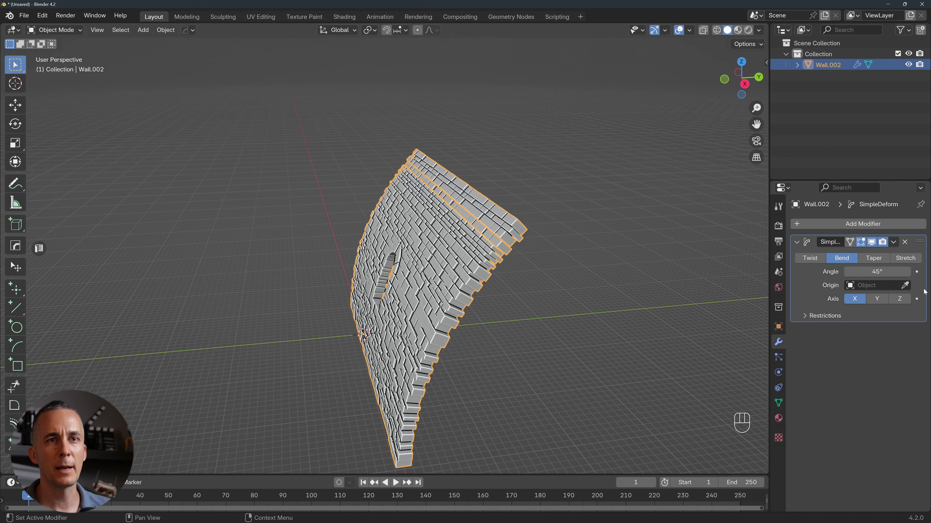
Try bending the wall 360° around the Z axis, and remove the Simple Deform modifier again
click(900, 299)
middle_drag(471, 250, 451, 253)
drag(876, 271, 916, 272)
middle_drag(382, 285, 401, 238)
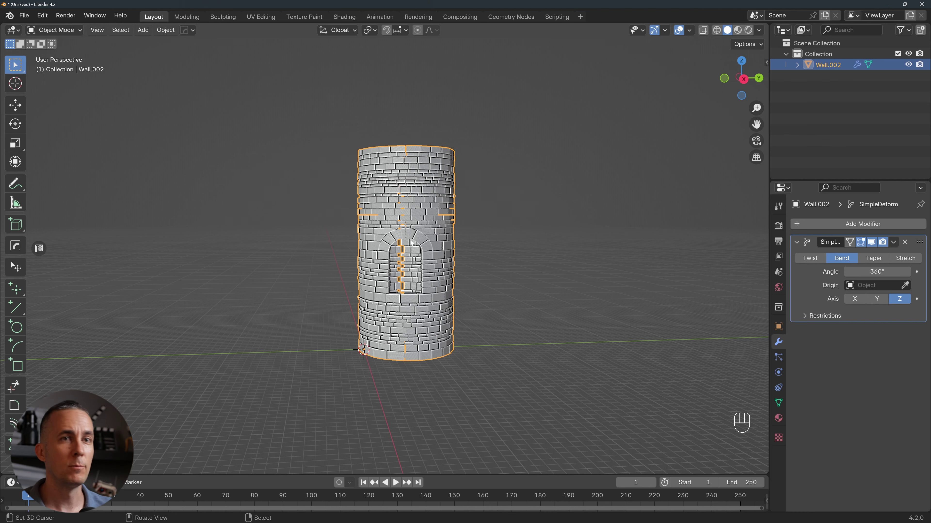
click(905, 242)
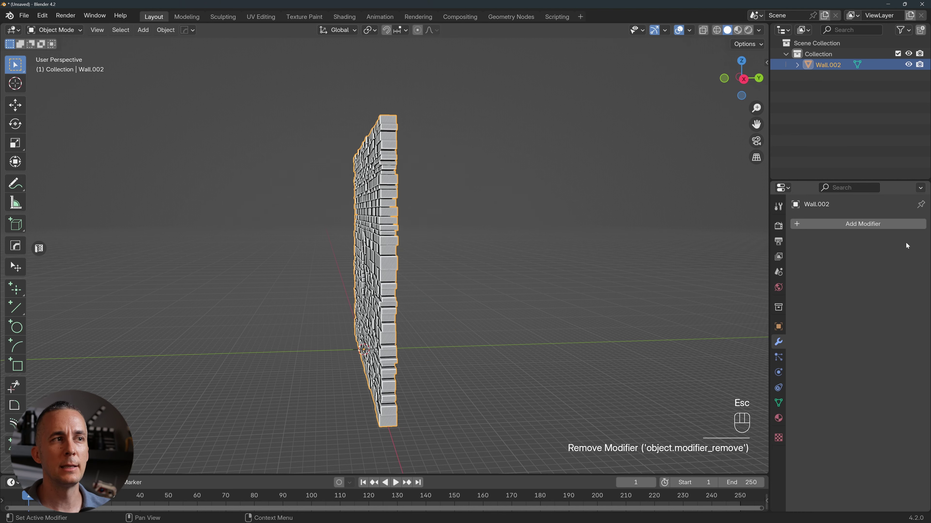
middle_drag(425, 274, 539, 279)
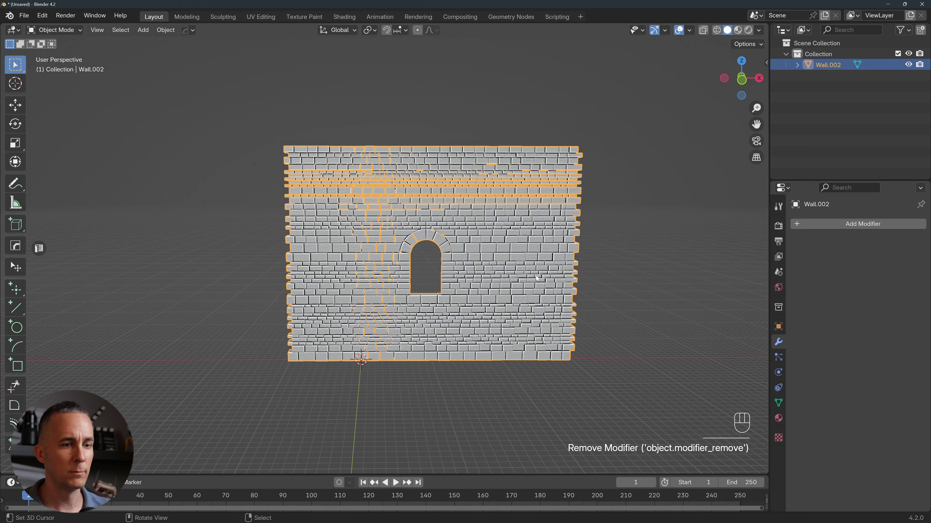
Delete the wall and generate a new one with Wall Factory
key(Delete)
key(shift+a)
mouse_move(505, 275)
mouse_move(606, 261)
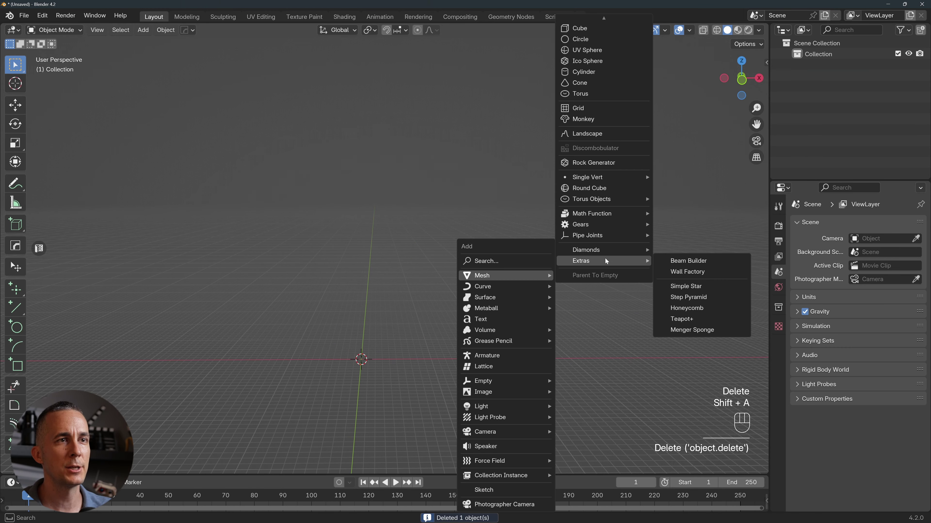
click(682, 273)
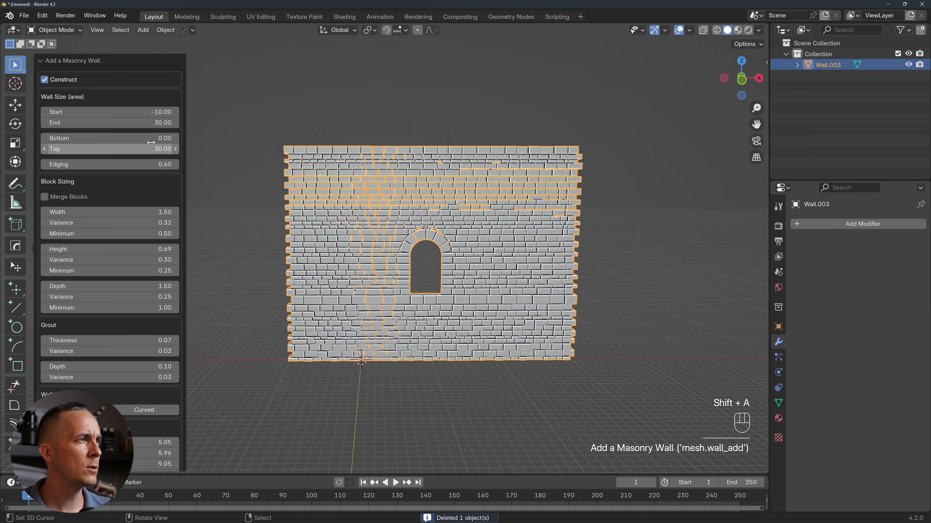
Set the top of the new wall to 25
drag(159, 149, 131, 149)
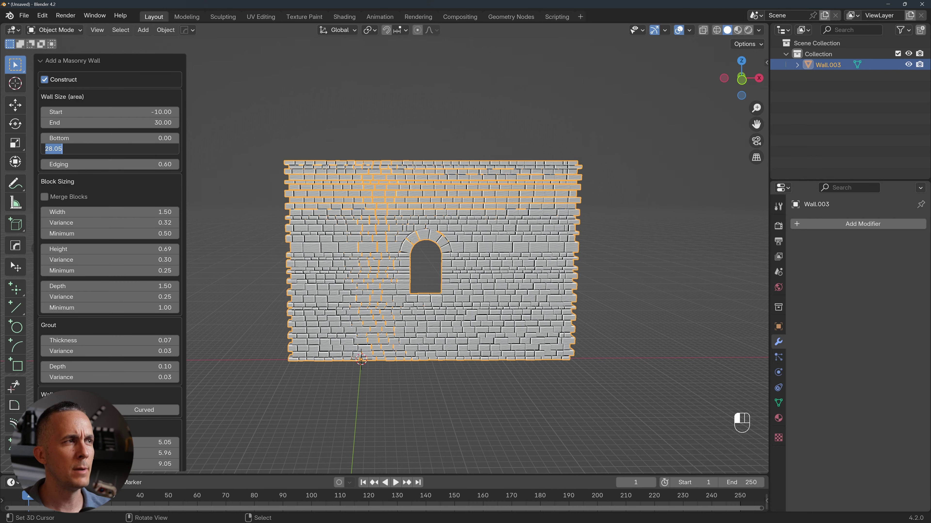
text(25)
key(Tab)
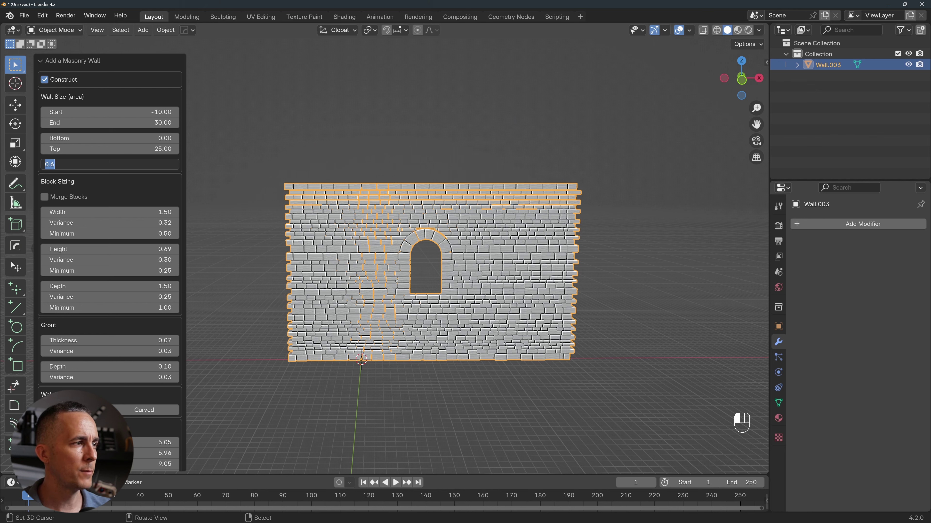
key(Return)
Set the opening's bottom to 10.88 and indent to 9.77, and view the wall from the front
scroll(148, 432, down, 3)
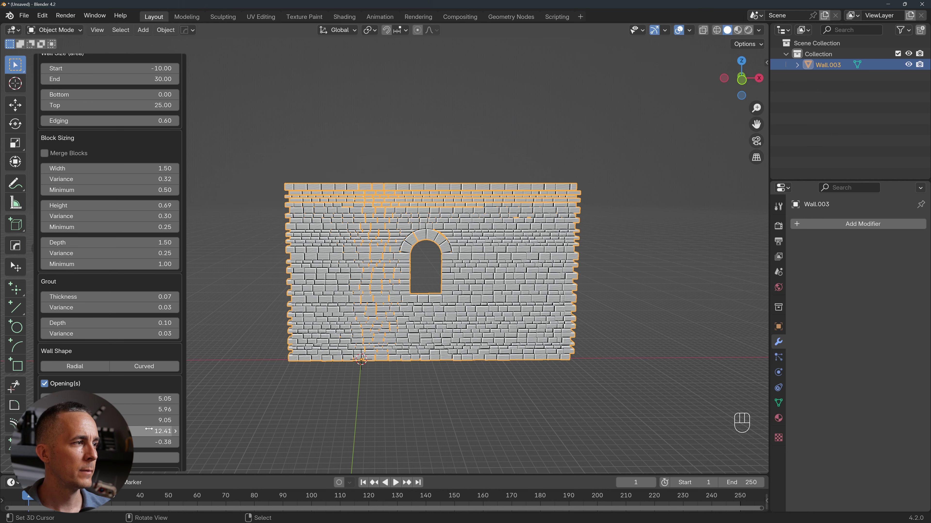
drag(148, 431, 134, 432)
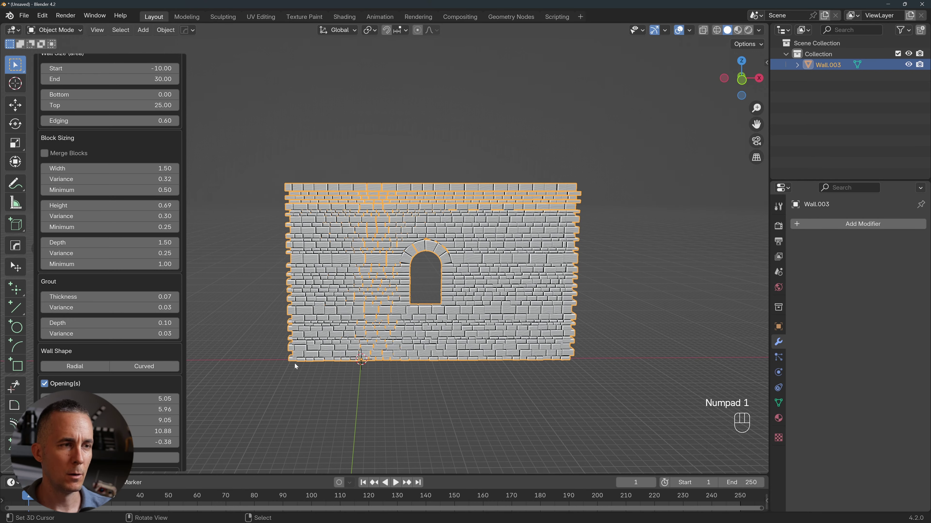
key(KP_1)
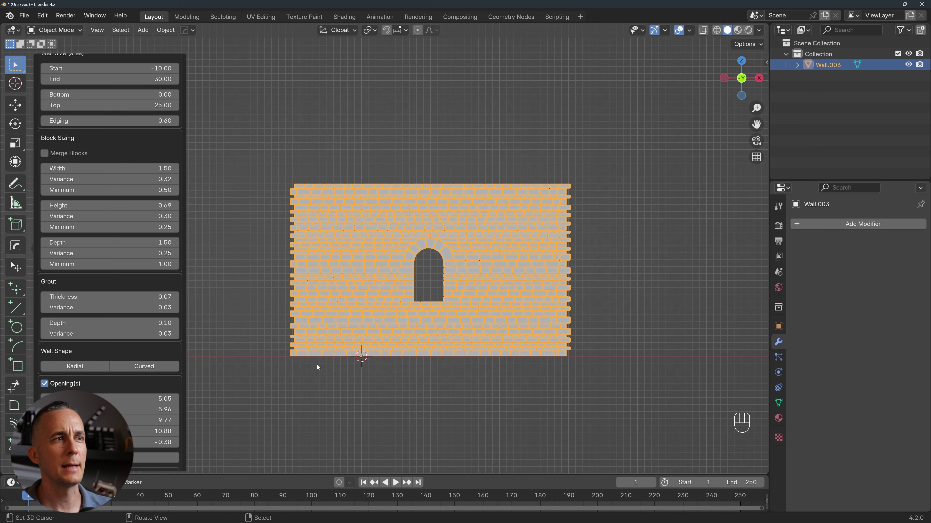
Try bending the wall 360° around the Z axis with a Simple Deform modifier, and inspect the tower from several angles
click(889, 225)
mouse_move(818, 277)
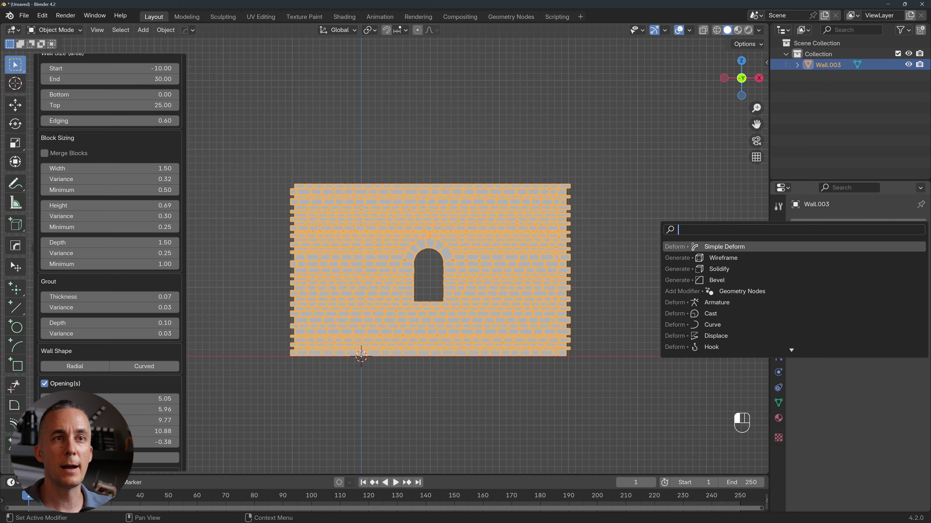
click(709, 247)
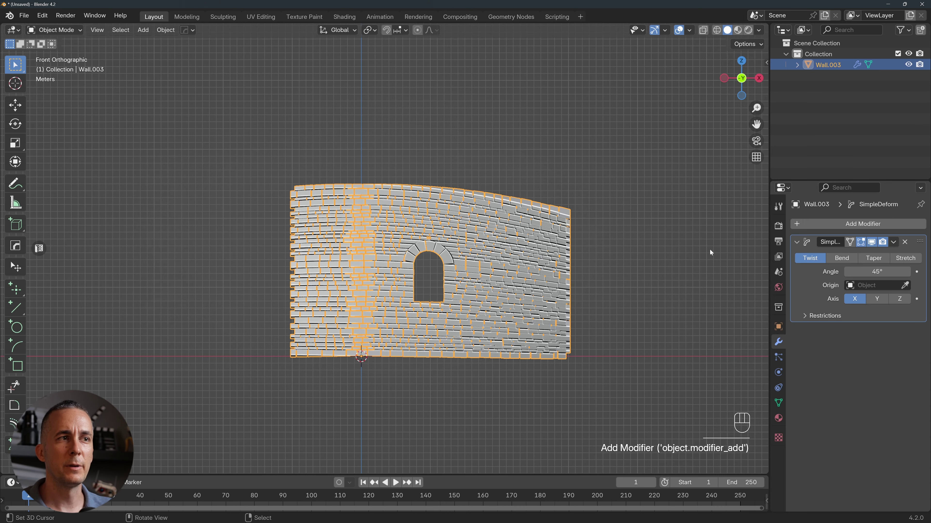
click(852, 259)
click(898, 299)
middle_drag(632, 256, 583, 286)
drag(877, 272, 923, 272)
middle_drag(635, 276, 426, 223)
scroll(472, 187, up, 3)
scroll(472, 187, down, 3)
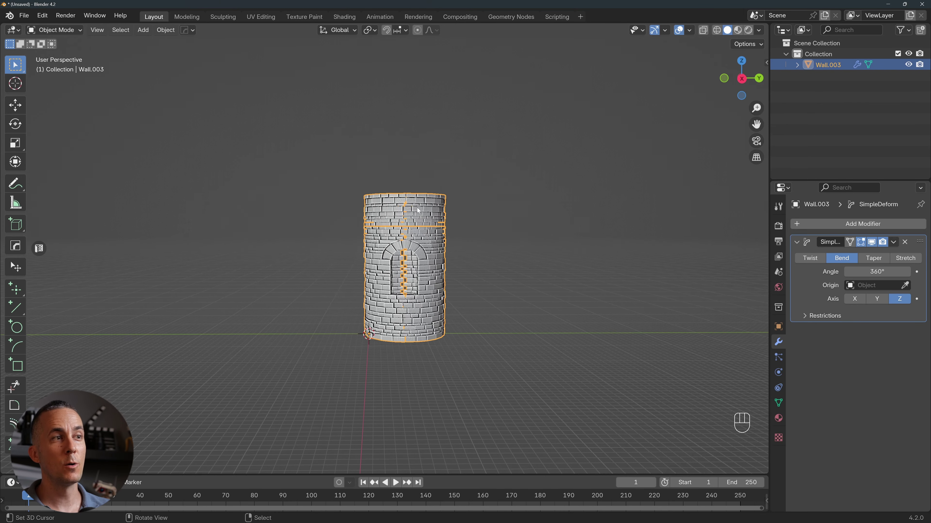
scroll(426, 223, up, 1)
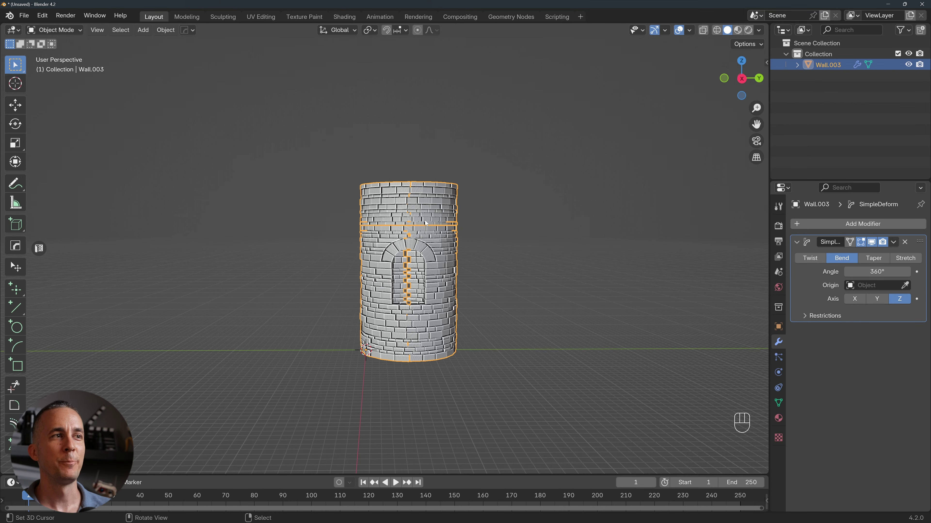
middle_drag(420, 250, 434, 272)
middle_drag(384, 212, 387, 161)
Remove the Simple Deform modifier, delete the wall, and generate a fresh masonry wall with Wall Factory
click(906, 243)
middle_drag(442, 270, 539, 234)
key(Delete)
key(ctrl+a)
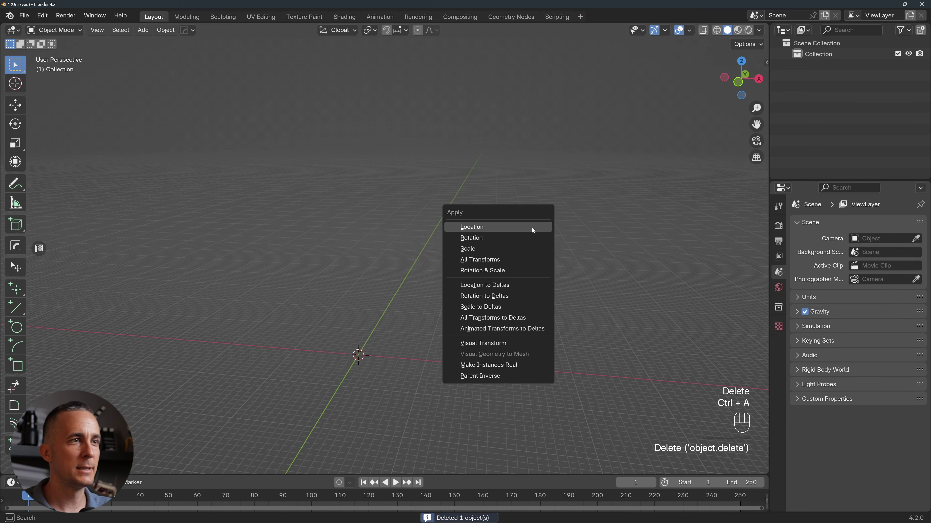
key(Escape)
key(shift+a)
mouse_move(539, 229)
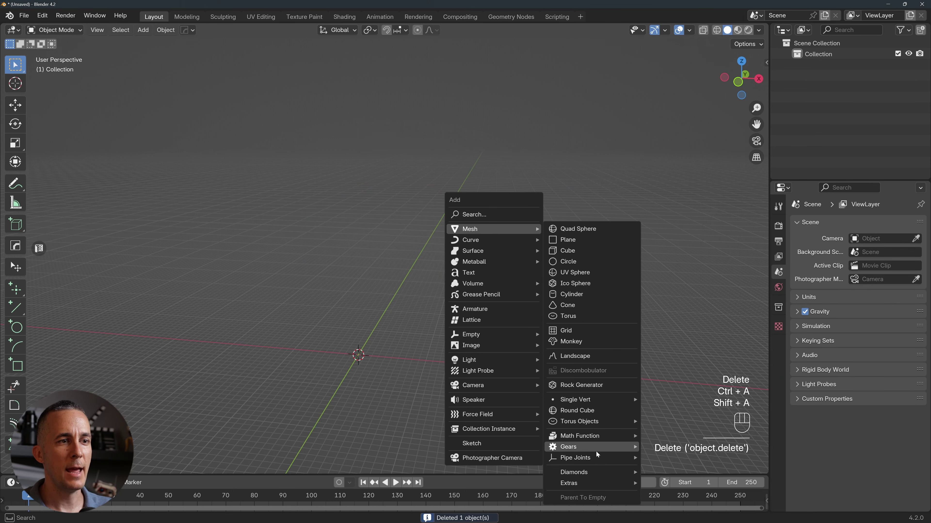
mouse_move(597, 483)
click(684, 424)
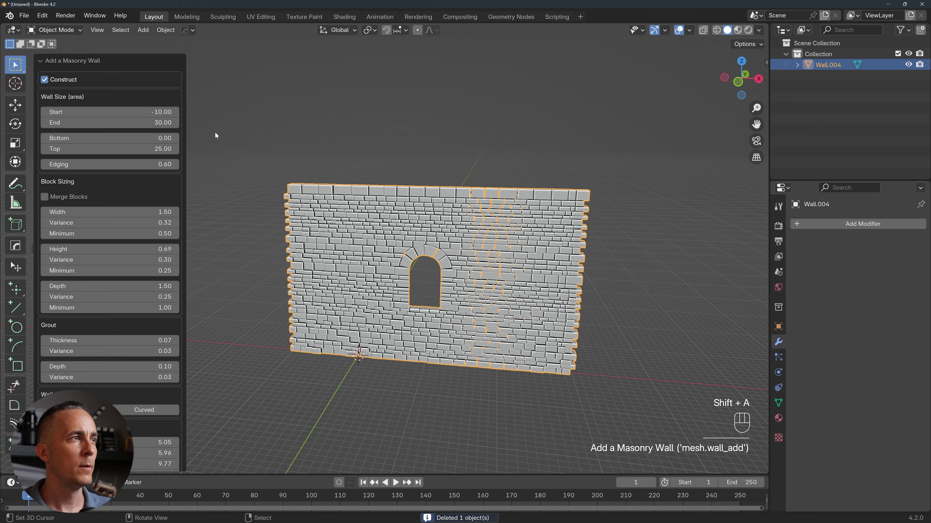
Lengthen the new masonry wall by setting its end value to 40
double_click(154, 123)
text(4)
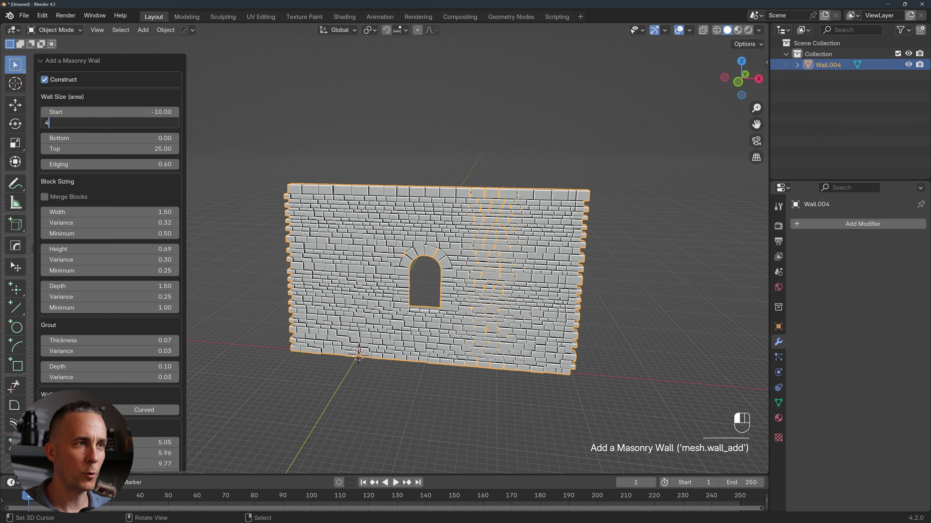
text(0)
key(Tab)
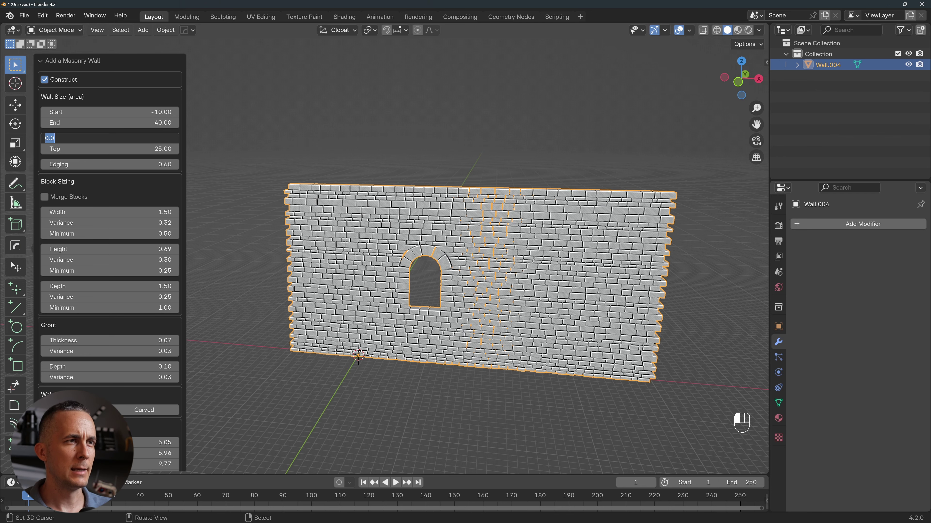
click(235, 146)
Add a Simple Deform modifier that bends the wall 360° around the Z axis, and inspect the seam up close
click(867, 226)
click(868, 226)
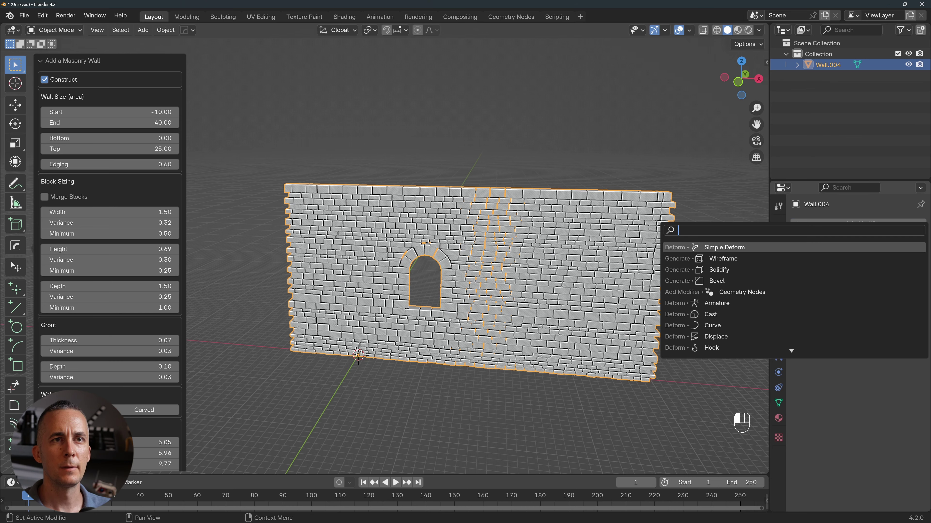
key(Return)
click(855, 259)
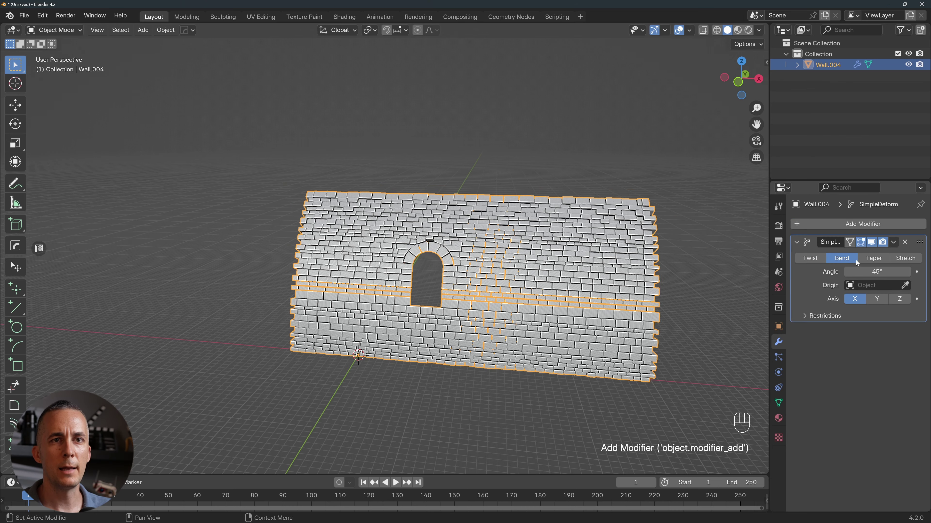
click(899, 299)
drag(877, 271, 917, 272)
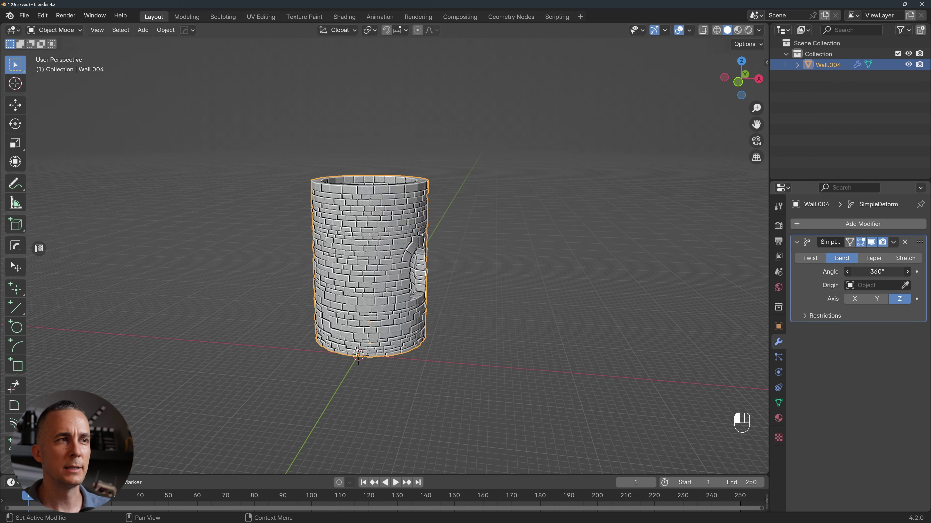
middle_drag(342, 258, 409, 245)
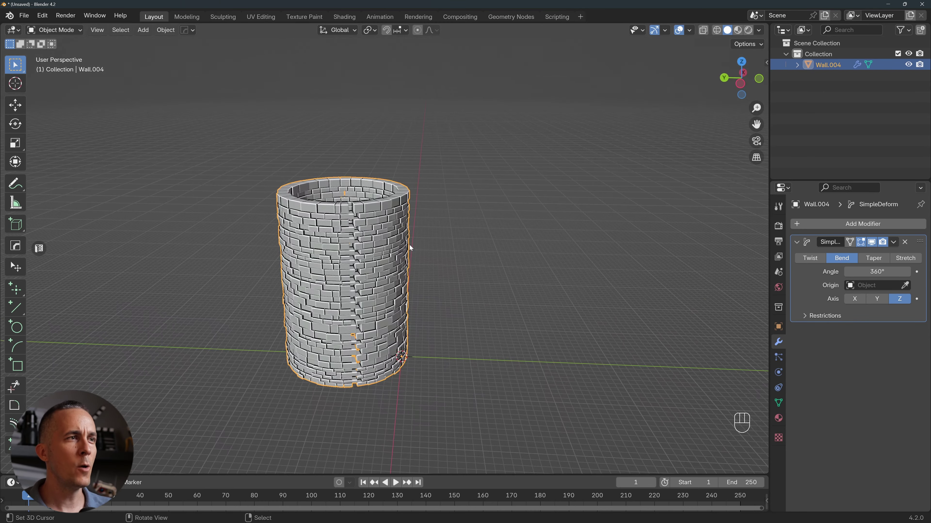
scroll(324, 248, up, 5)
middle_drag(322, 250, 353, 170)
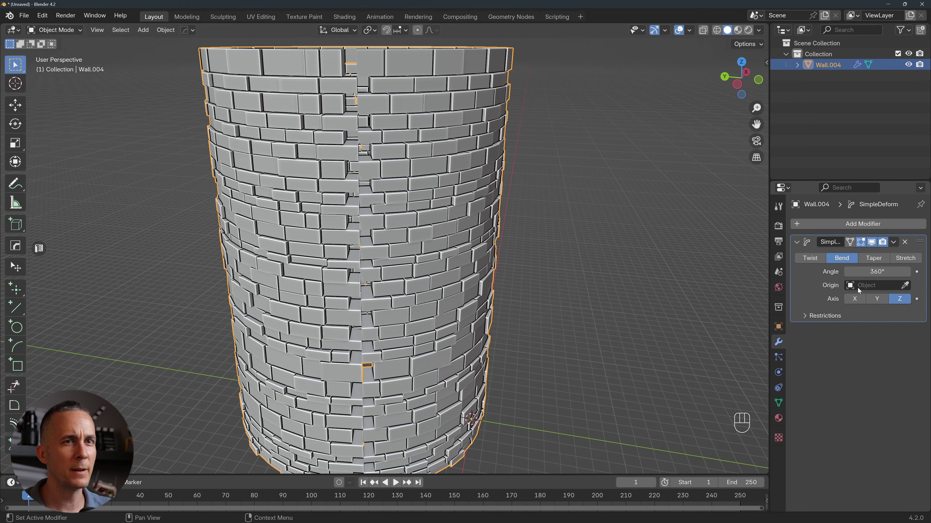
drag(877, 272, 880, 272)
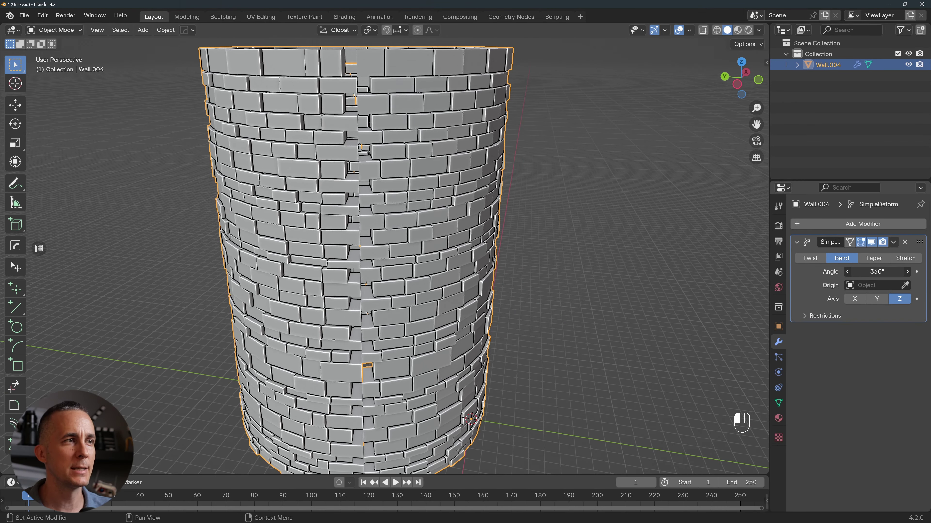
middle_drag(552, 290, 386, 235)
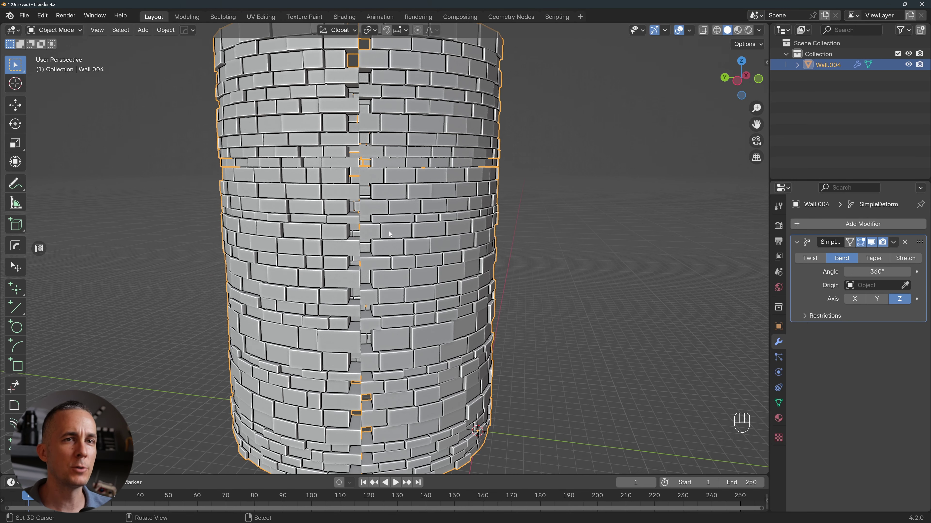
Close the seam between the wall ends by setting the bend angle to 365°
click(876, 272)
text(36)
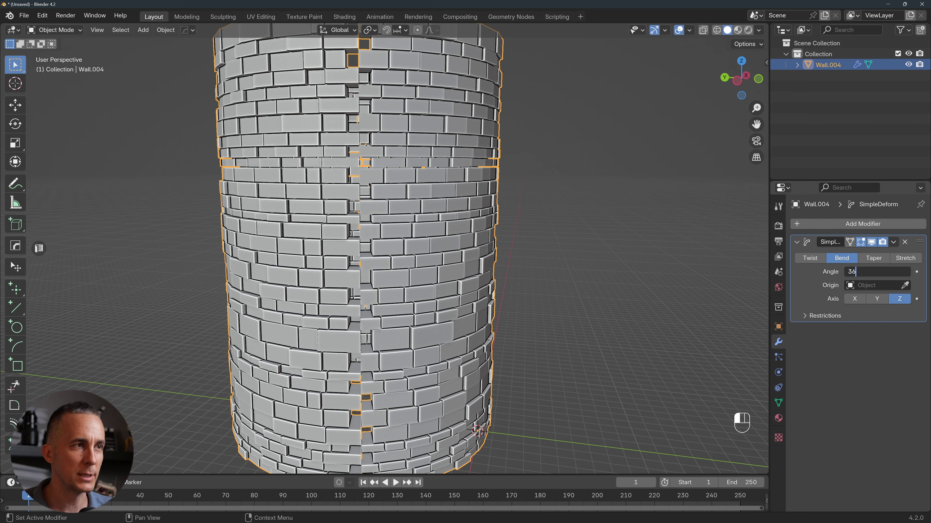
text(5)
key(Return)
middle_drag(455, 249, 273, 213)
scroll(459, 230, down, 5)
scroll(272, 212, down, 2)
Apply the bending Simple Deform modifier to the tower
key(KP_1)
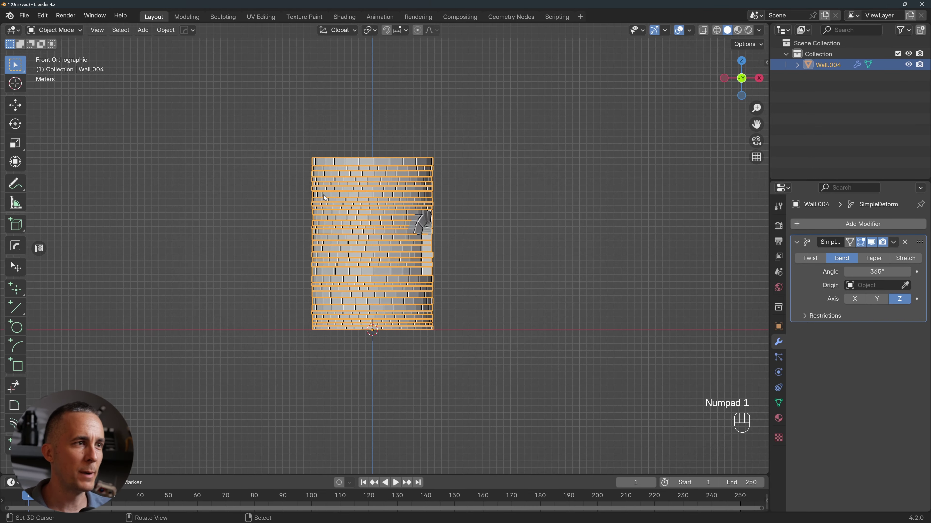
click(893, 242)
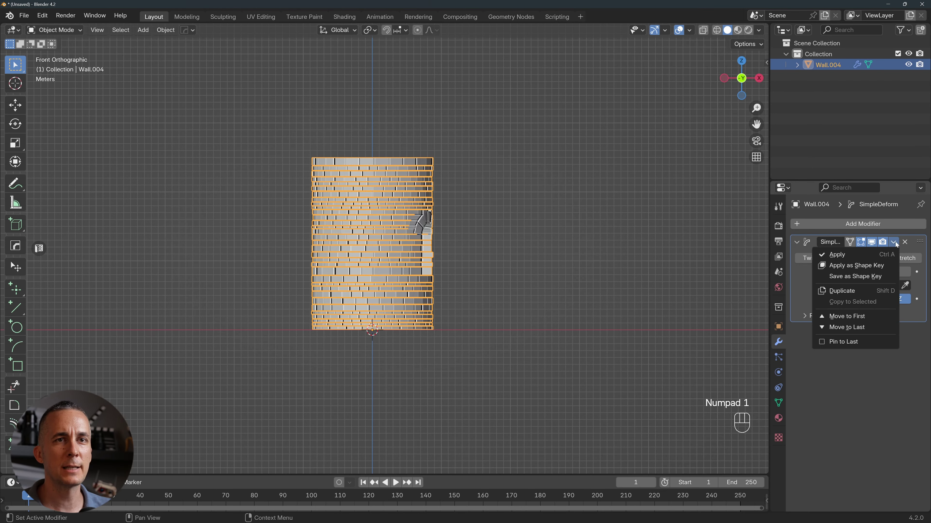
click(855, 256)
middle_drag(483, 194, 487, 199)
Set the tower's origin to its geometry while viewing it from above
key(KP_7)
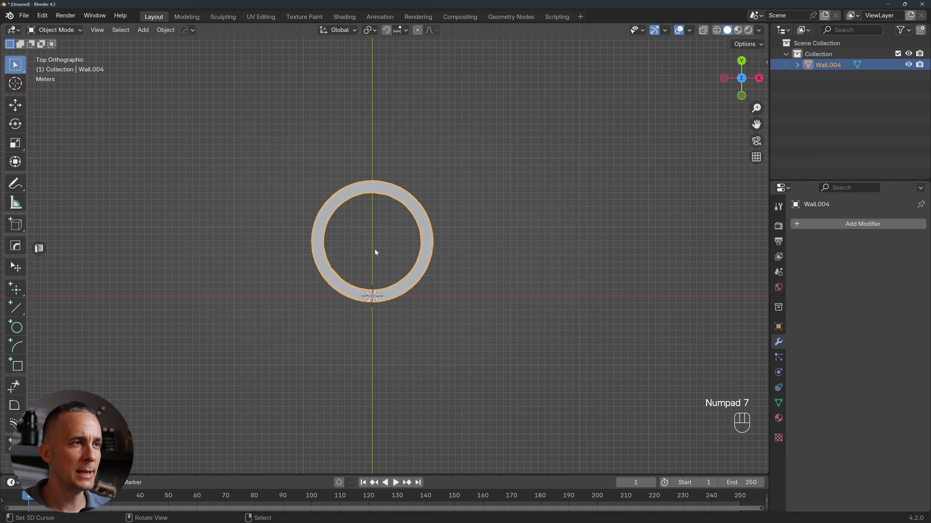
scroll(374, 297, up, 5)
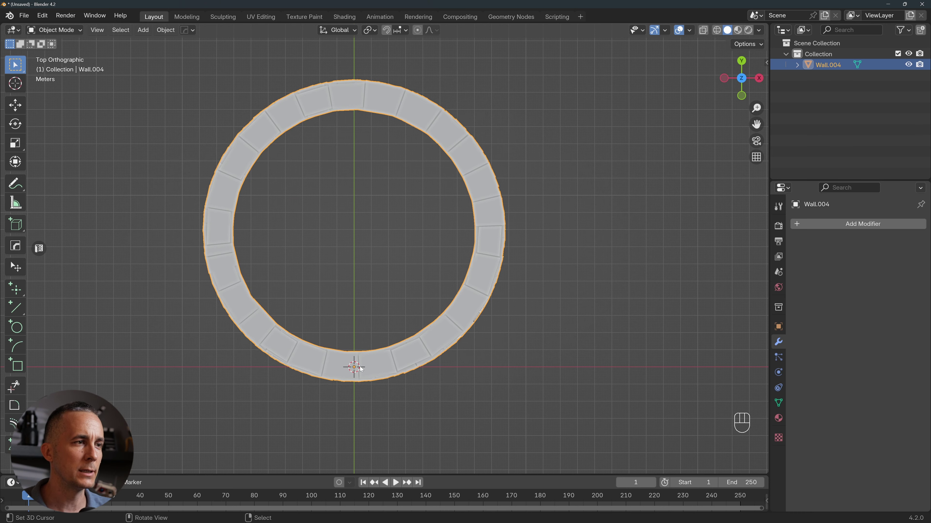
scroll(359, 354, down, 2)
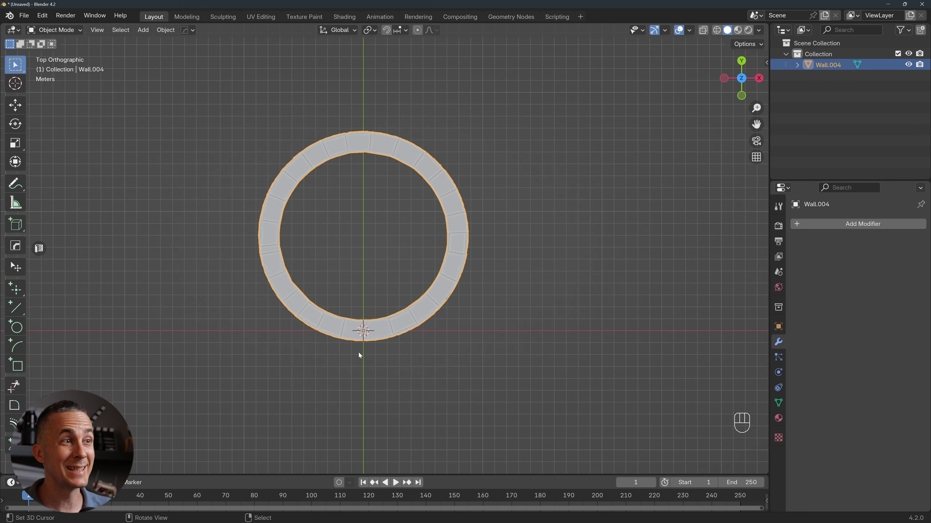
key(w)
mouse_move(373, 297)
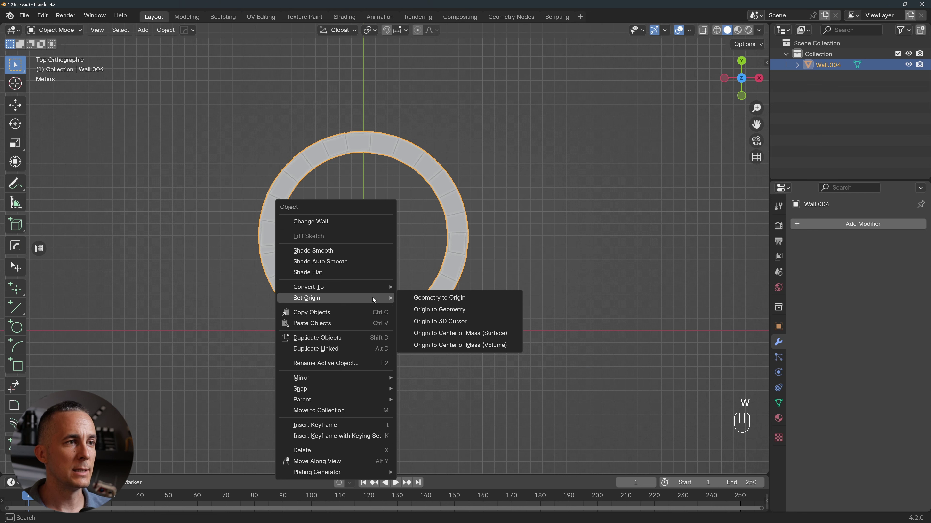
click(448, 311)
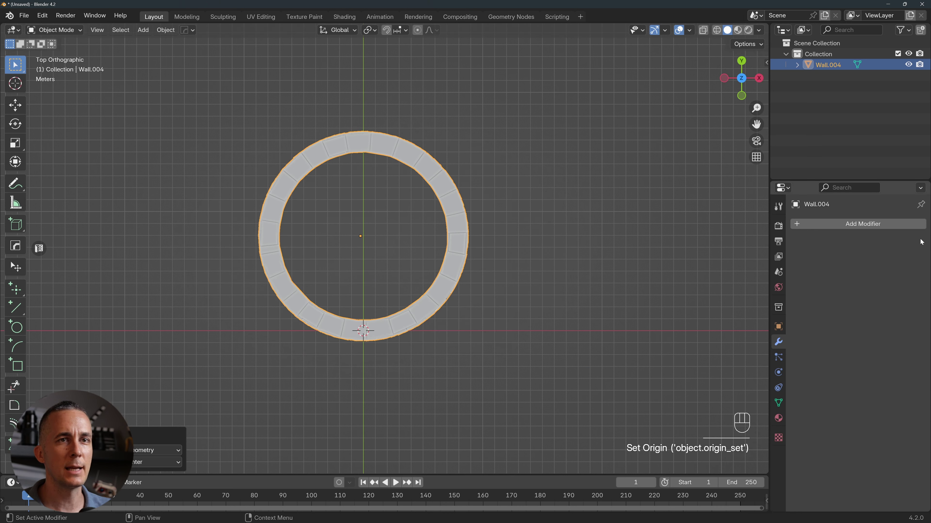
Add a Simple Deform modifier that tapers the tower along the Z axis with a factor of -0.085
middle_drag(470, 295, 373, 184)
scroll(334, 196, down, 3)
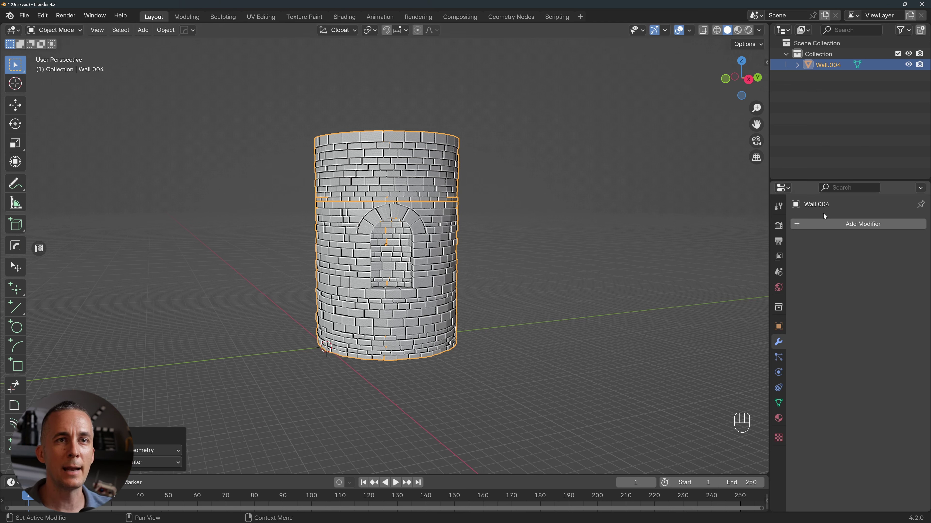
click(839, 224)
click(784, 227)
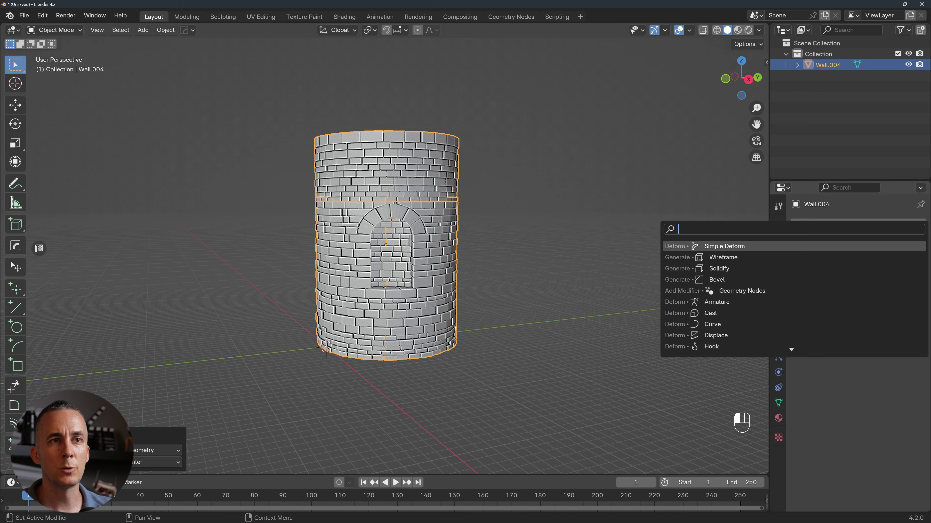
key(Return)
click(874, 259)
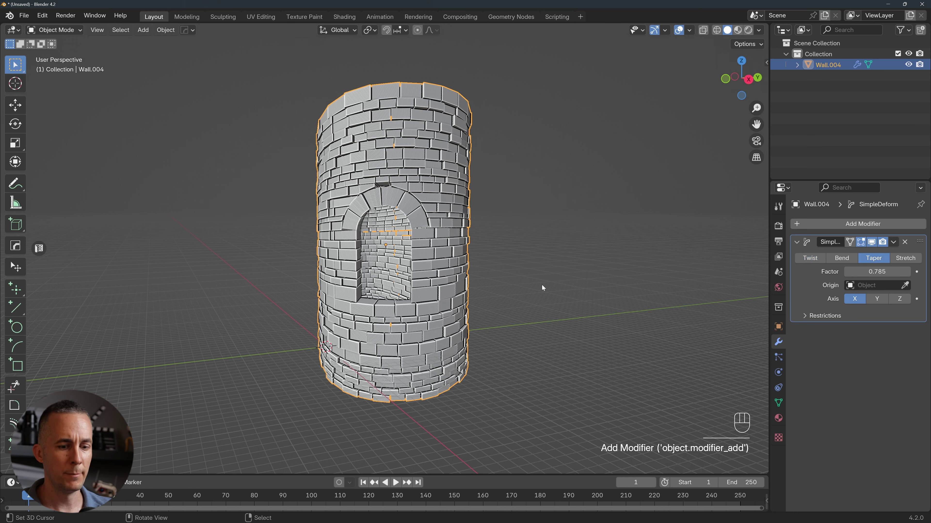
key(KP_1)
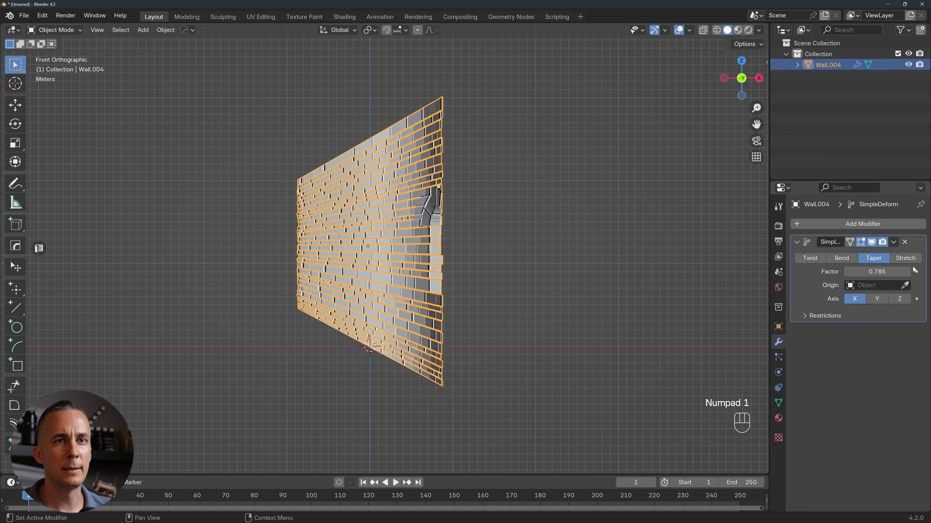
click(896, 300)
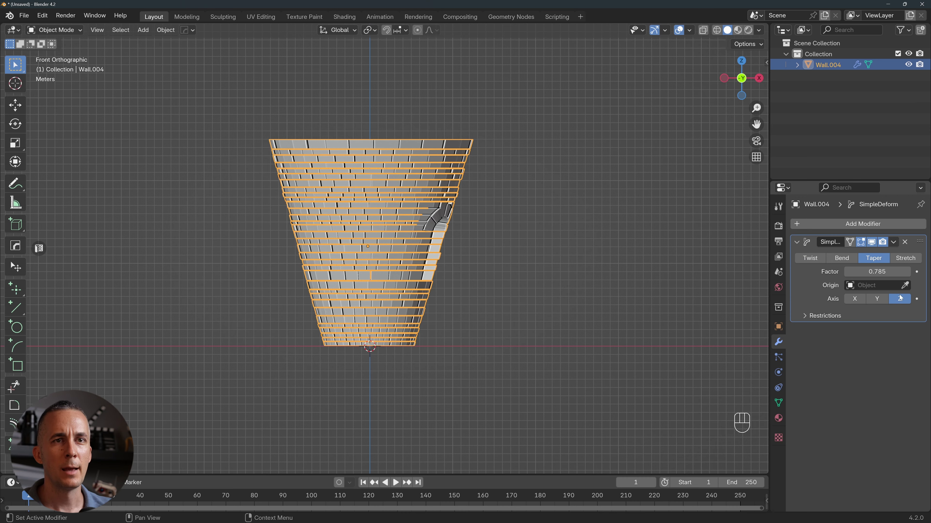
drag(881, 273, 839, 273)
middle_drag(528, 257, 498, 270)
drag(886, 272, 902, 272)
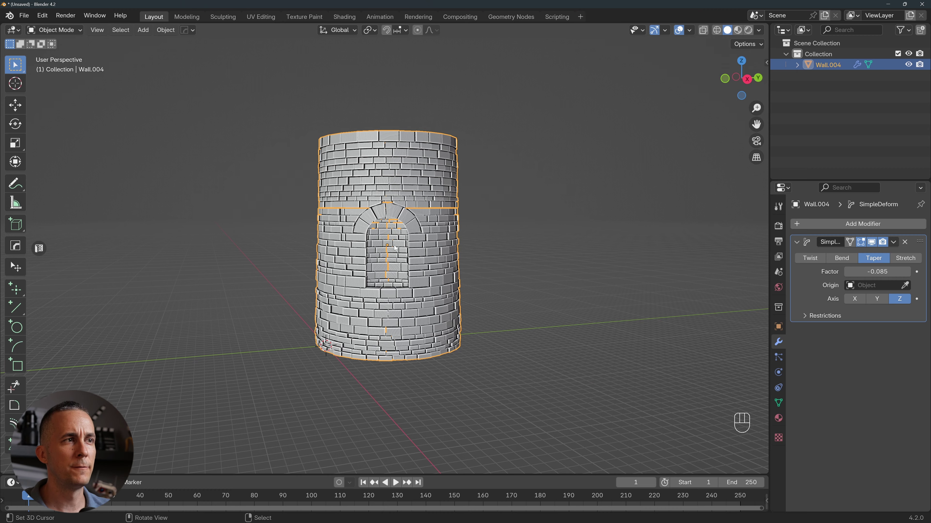
Move only the tower's origin down along Z to its base with the Origins transform option, and turn that option off
key(KP_1)
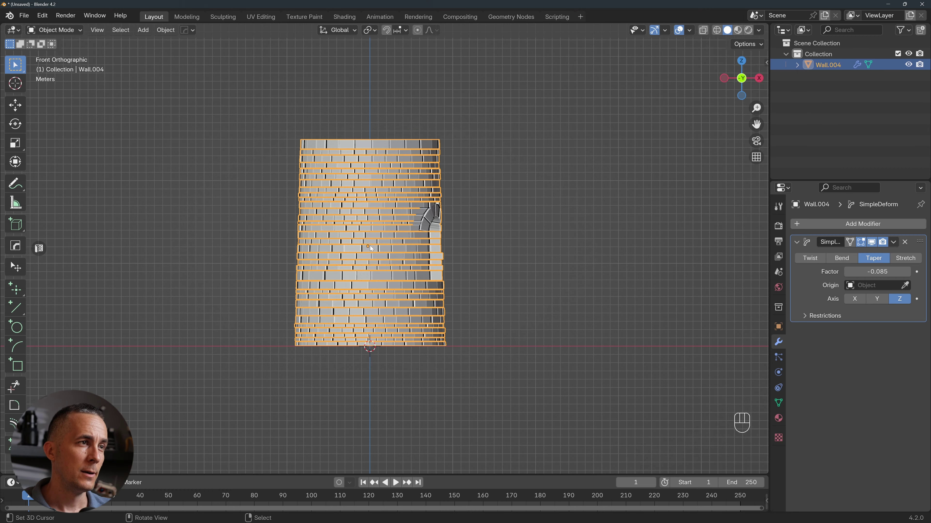
click(746, 45)
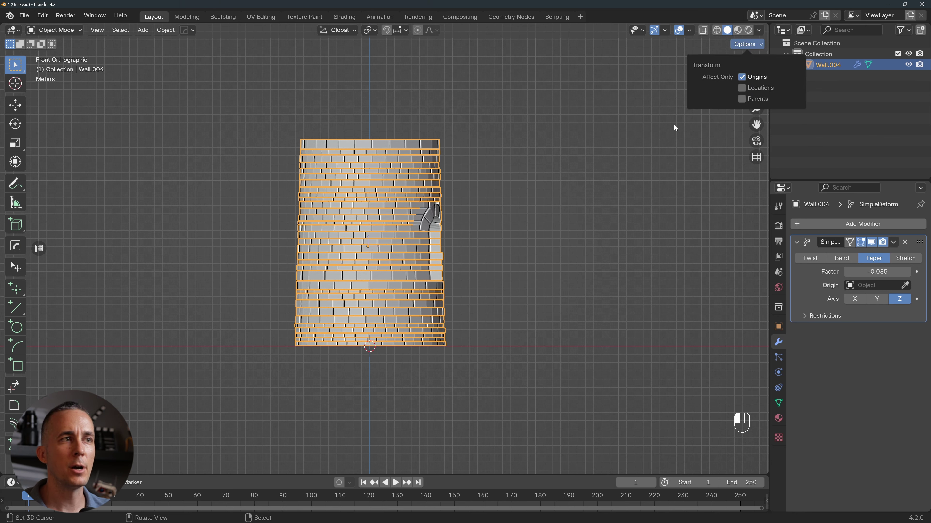
key(g)
key(z)
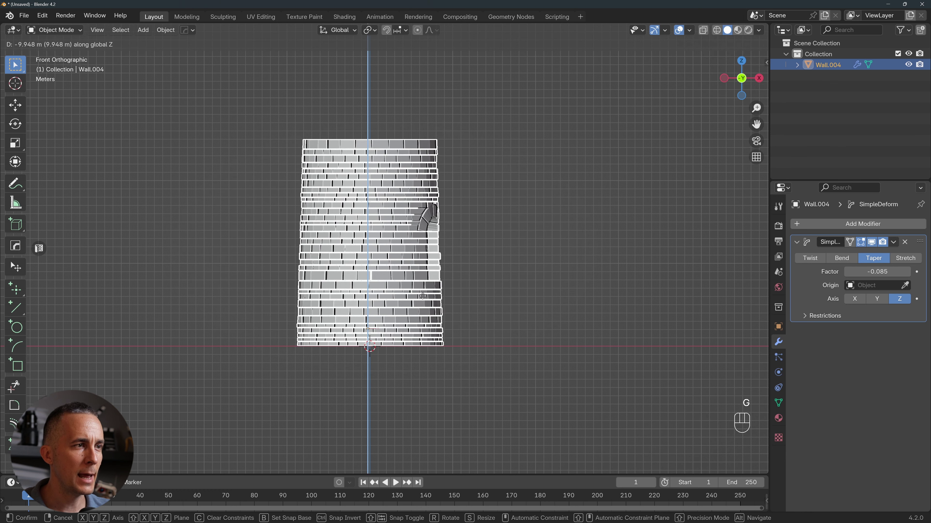
click(427, 314)
key(Tab)
key(Tab)
click(747, 44)
click(741, 77)
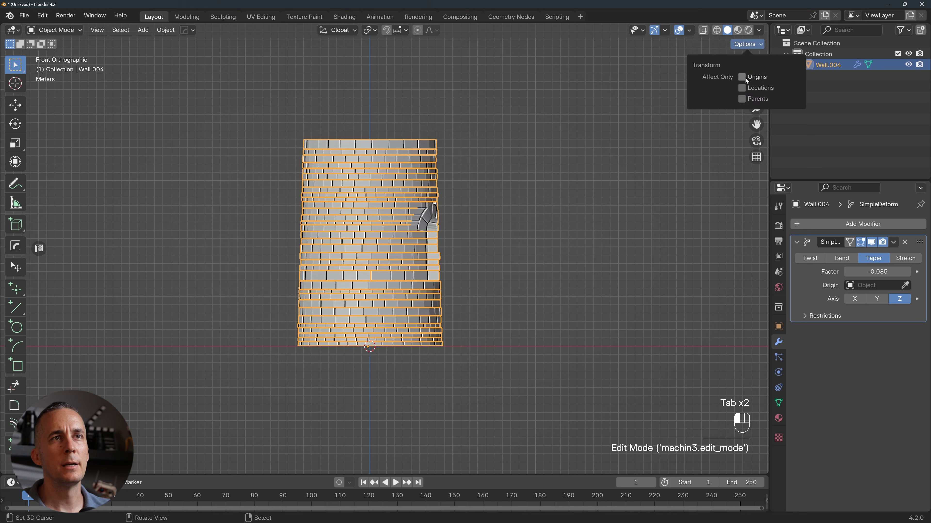
Strengthen the tower's taper by setting its factor to -0.121, and check it from the front
shift+drag(878, 272, 877, 272)
middle_drag(483, 205, 386, 202)
key(KP_1)
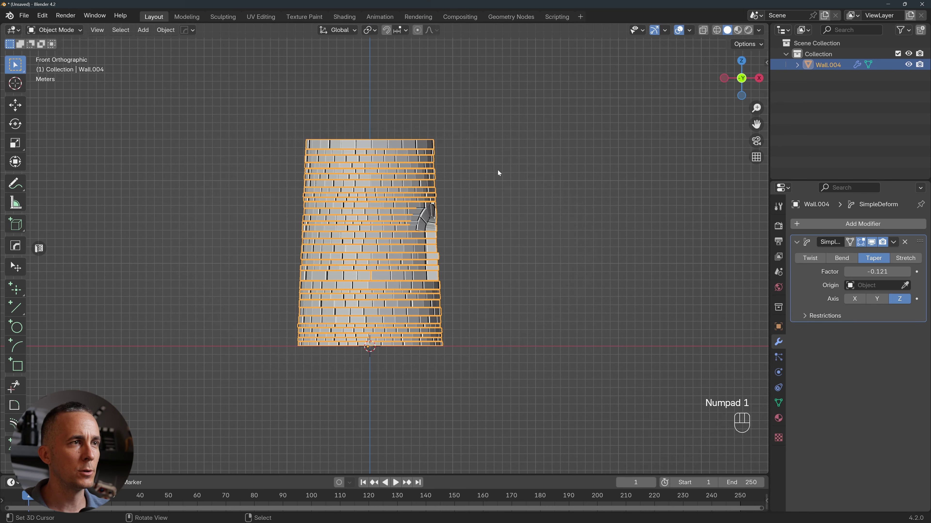
Rotate the tower about -70.2° around the Z axis so its arched window faces the front
key(r)
key(z)
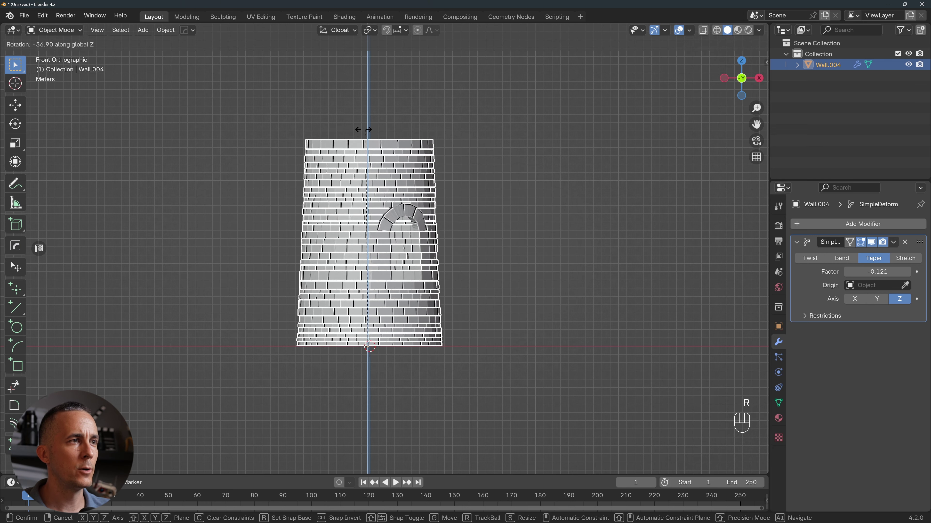
click(243, 138)
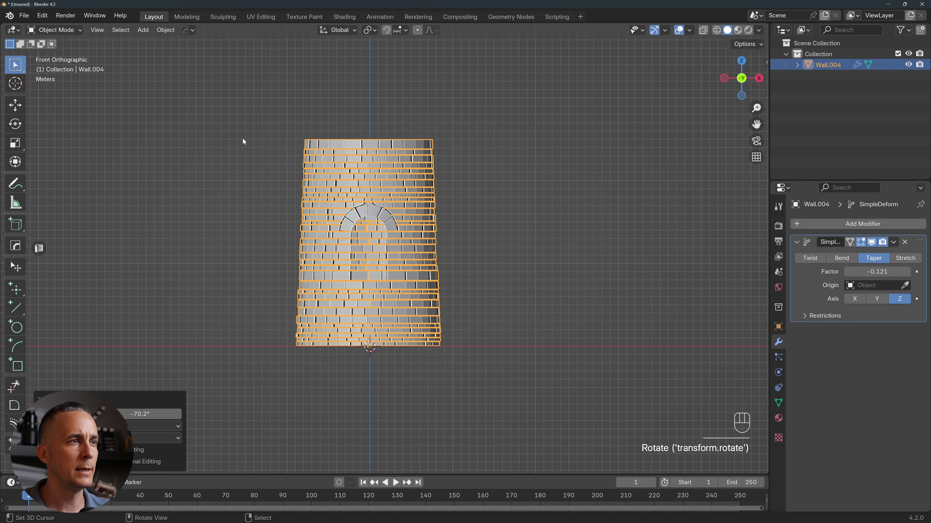
Duplicate the tower section and move the copy up about 25 m along Z so its base sits on the original's top
scroll(396, 221, down, 3)
shift+middle_drag(396, 222, 417, 253)
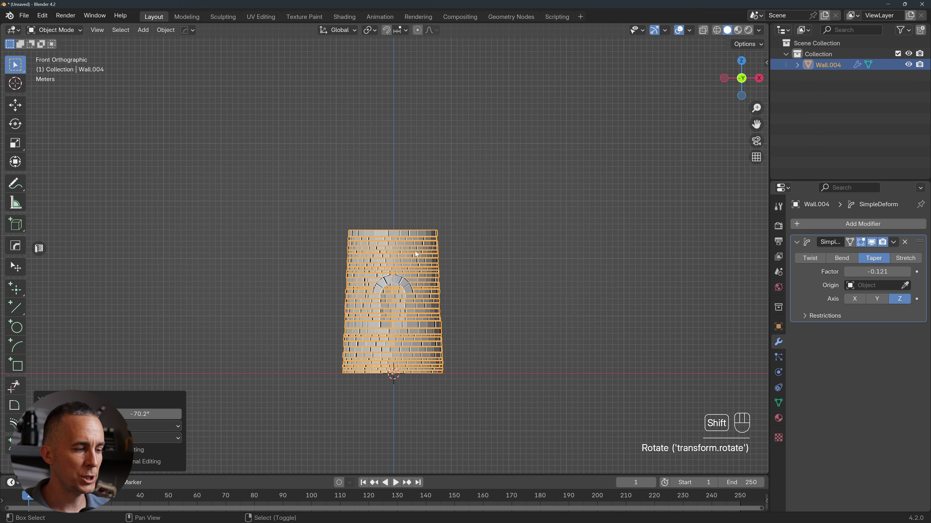
key(shift+d)
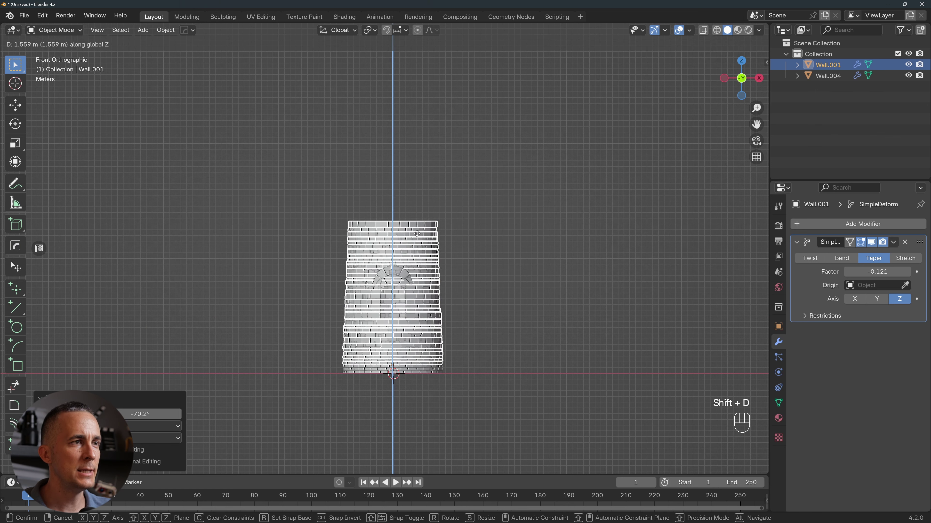
key(z)
click(428, 106)
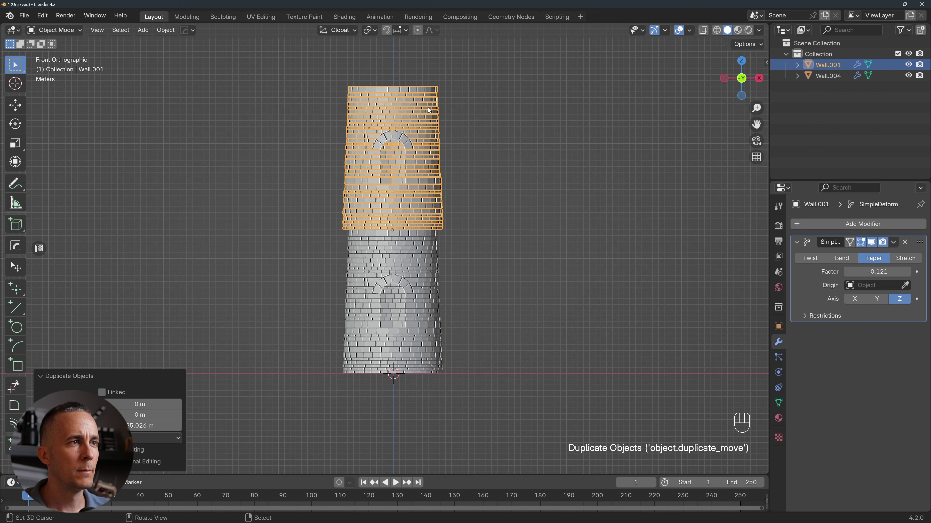
scroll(426, 184, up, 6)
key(g)
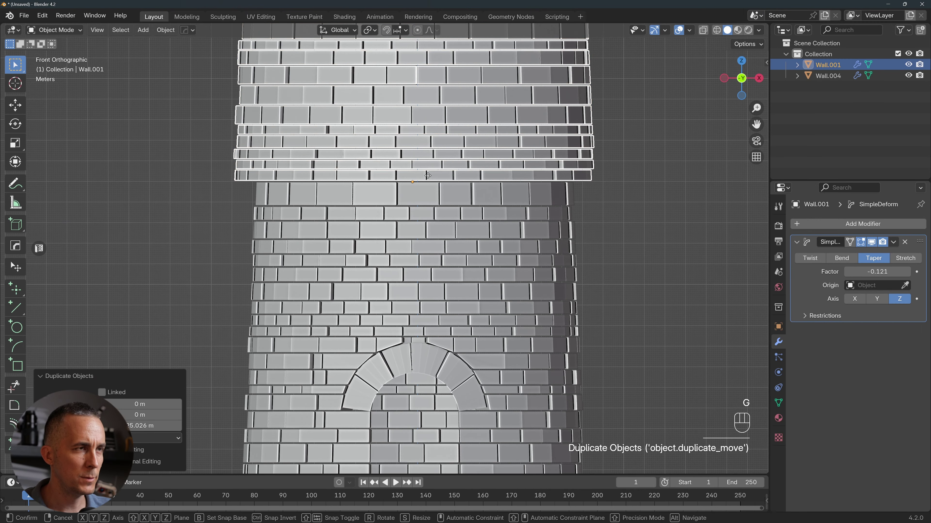
key(z)
click(427, 177)
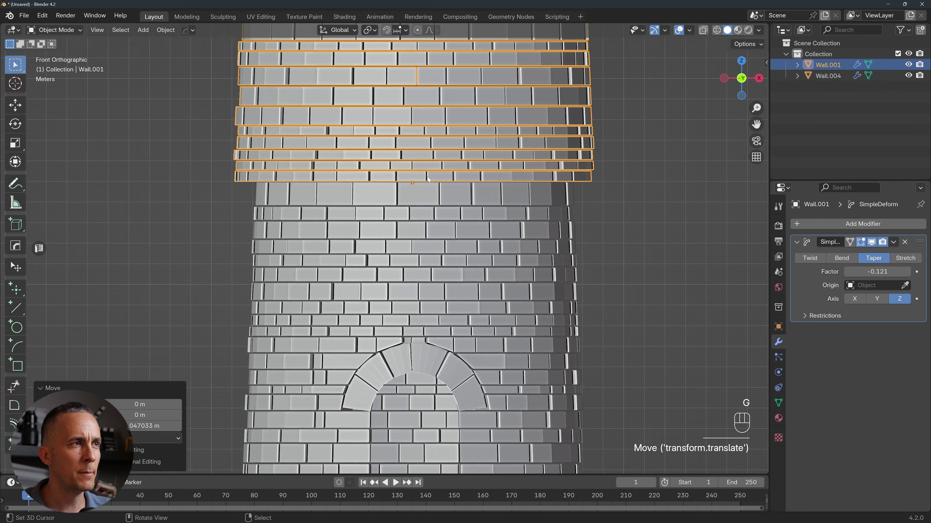
Scale the upper copy uniformly to about 0.874 to match the width of the section below, and deselect it
key(s)
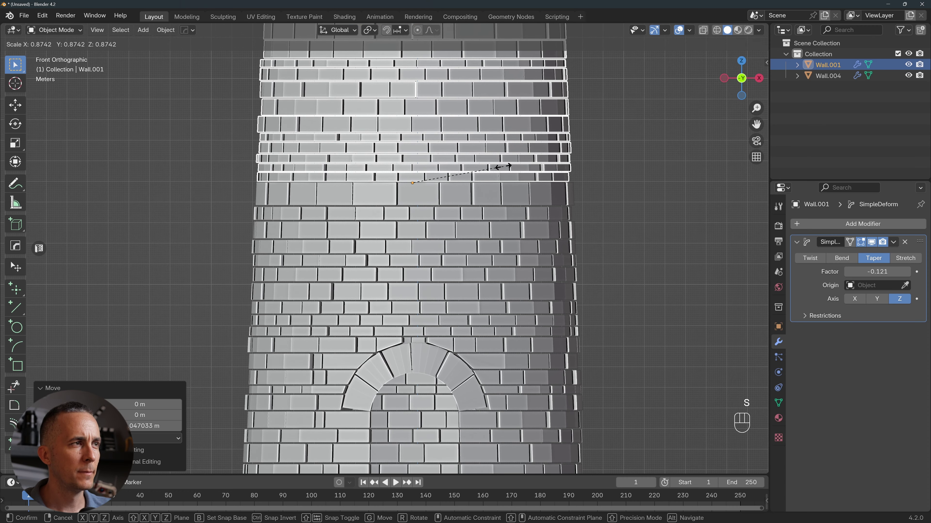
click(503, 167)
scroll(501, 165, down, 5)
shift+middle_drag(501, 165, 432, 249)
click(535, 209)
scroll(535, 208, down, 3)
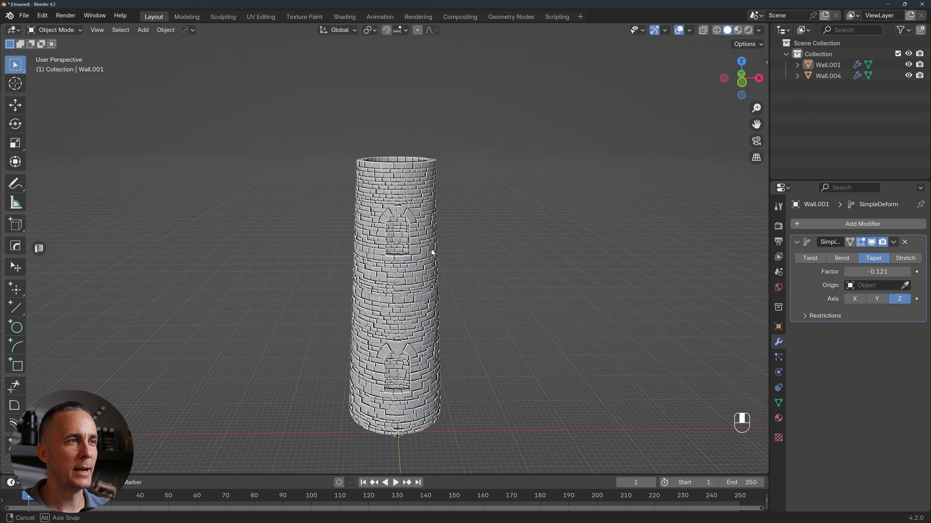
Duplicate the upper section in front view and raise the copy about 21 m along Z, adding about 0.7 m to seat it on top
click(413, 198)
key(KP_1)
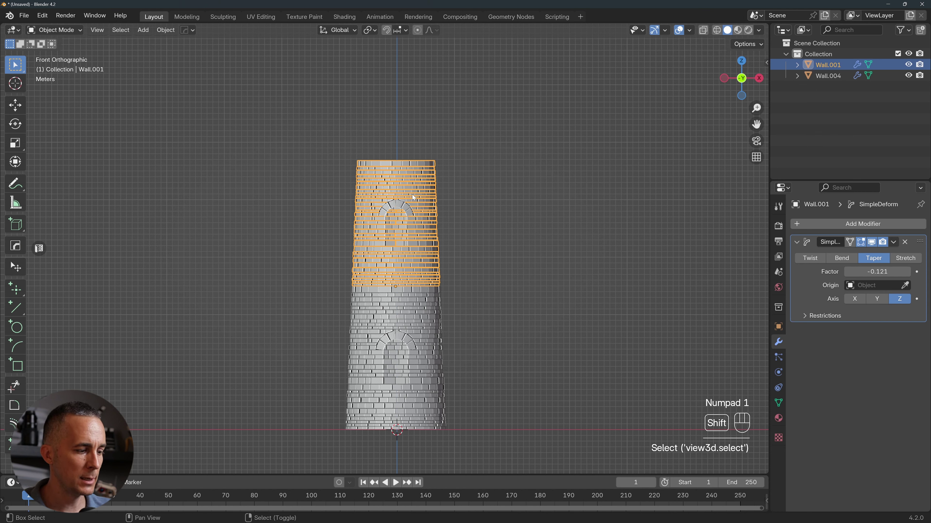
key(shift+d)
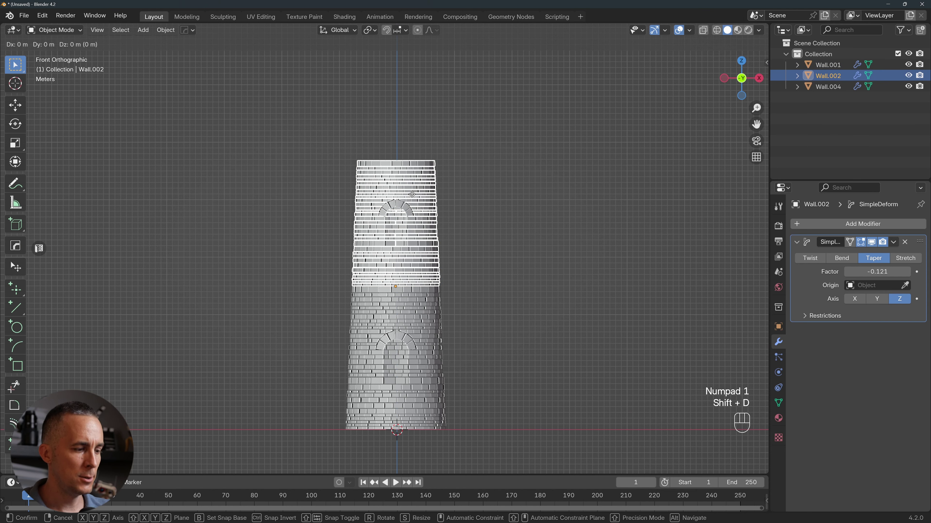
drag(412, 194, 421, 117)
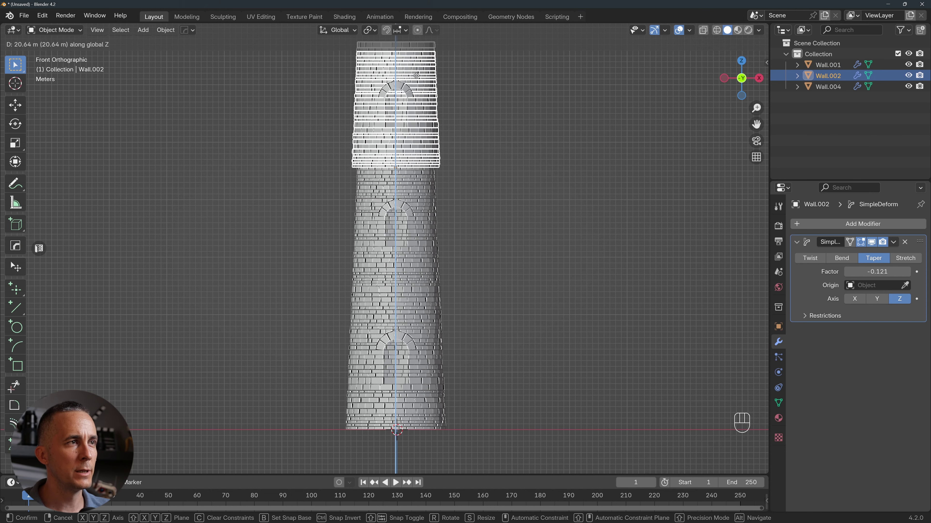
click(425, 106)
scroll(432, 102, up, 6)
shift+middle_drag(431, 102, 426, 363)
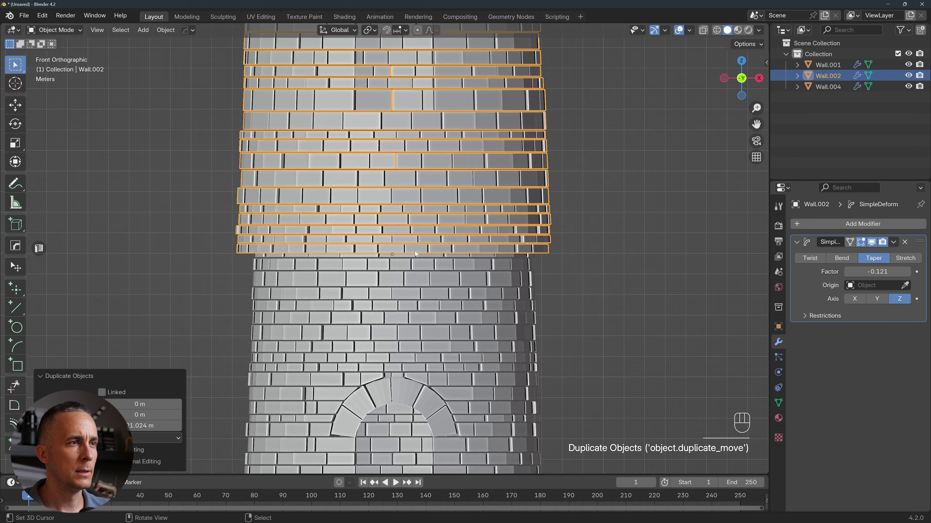
scroll(421, 257, up, 2)
key(g)
key(z)
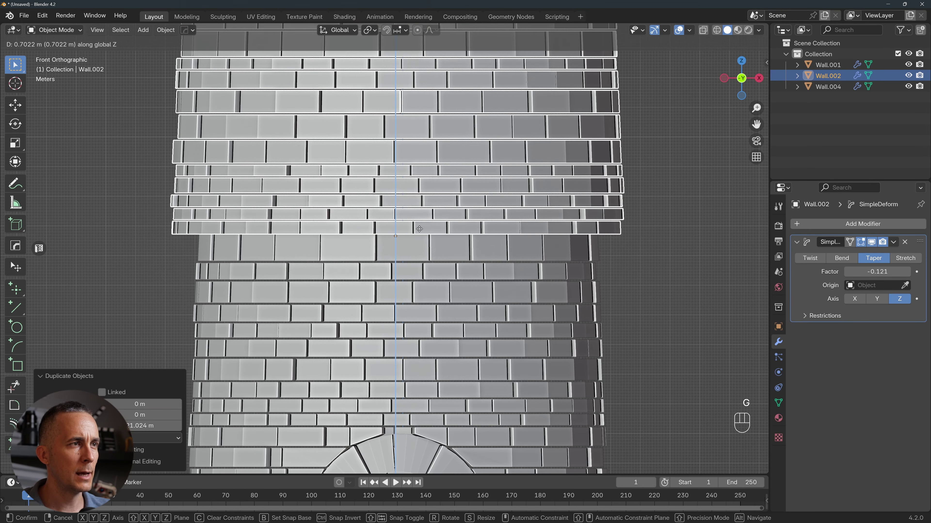
click(580, 219)
Scale the third section uniformly to 0.874 to match the top of the middle section, and deselect it
key(s)
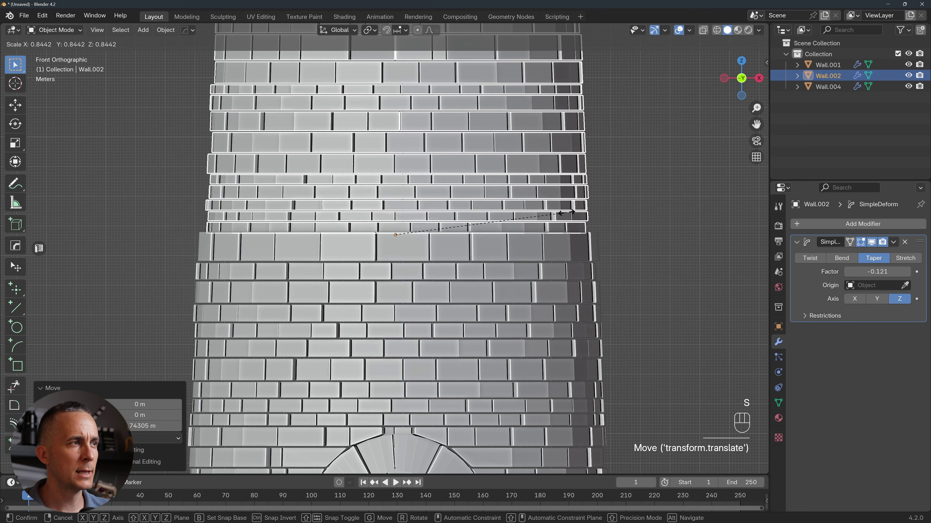
click(572, 212)
scroll(579, 226, down, 9)
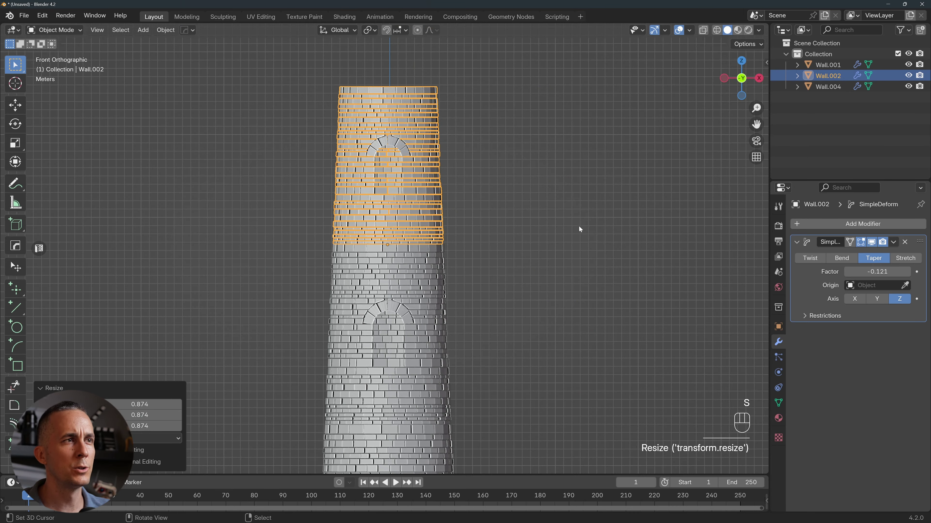
click(473, 270)
Examine the stacked three-section tower from several angles, checking the joints and the window alignment
middle_drag(471, 268, 381, 217)
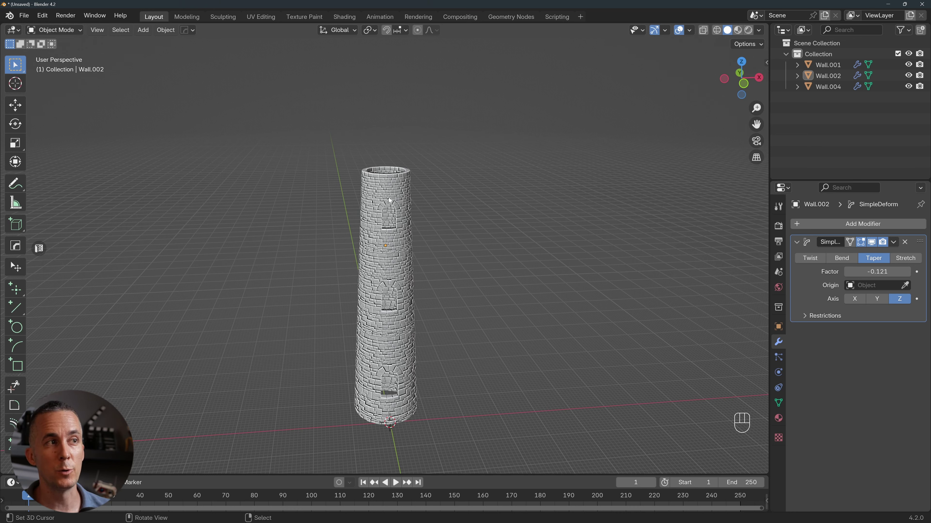
middle_drag(392, 245, 386, 228)
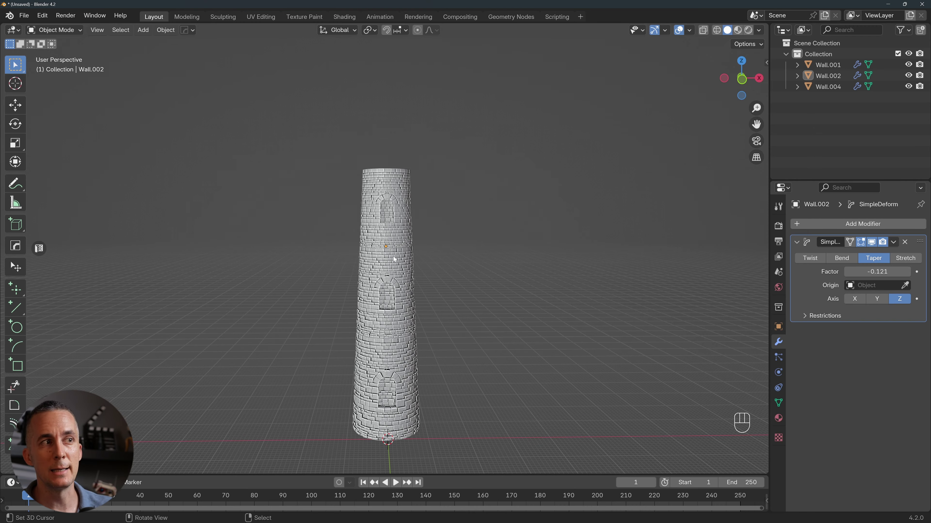
scroll(395, 259, up, 5)
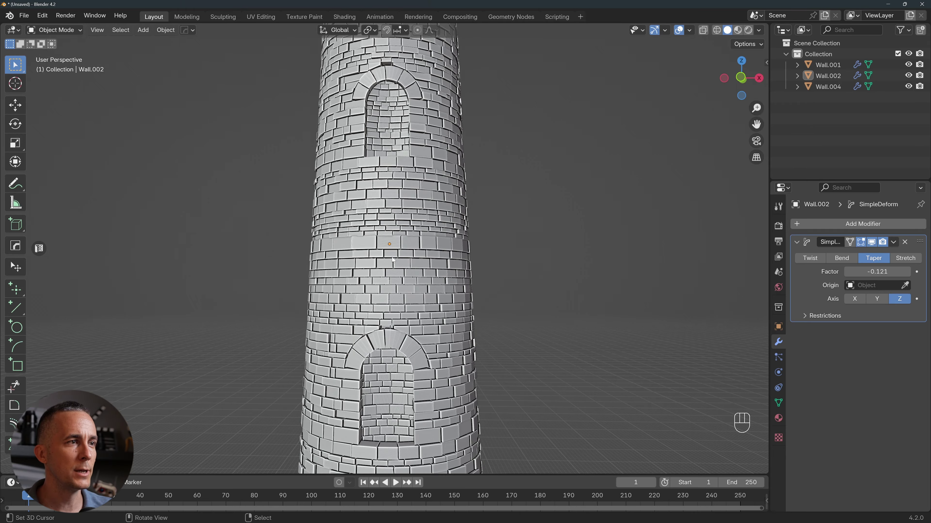
scroll(393, 260, down, 4)
middle_drag(393, 260, 391, 153)
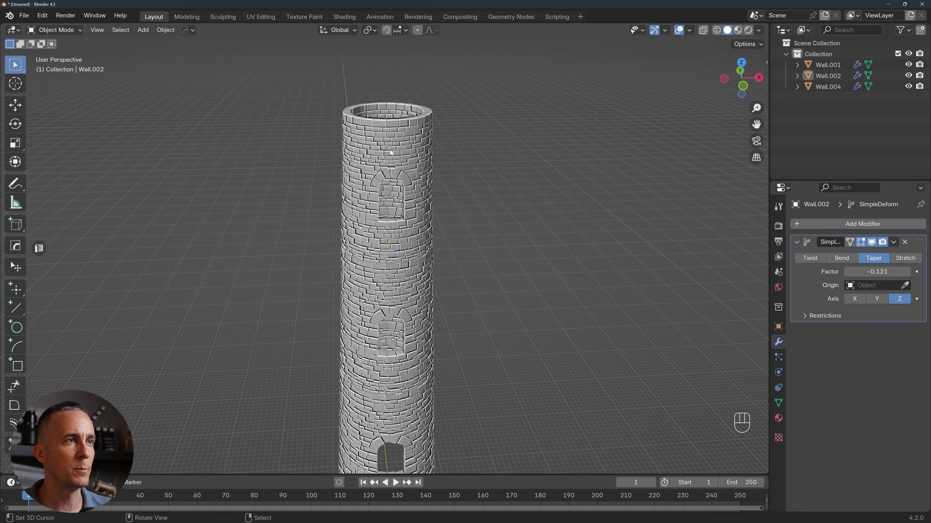
click(392, 152)
middle_drag(464, 174, 415, 218)
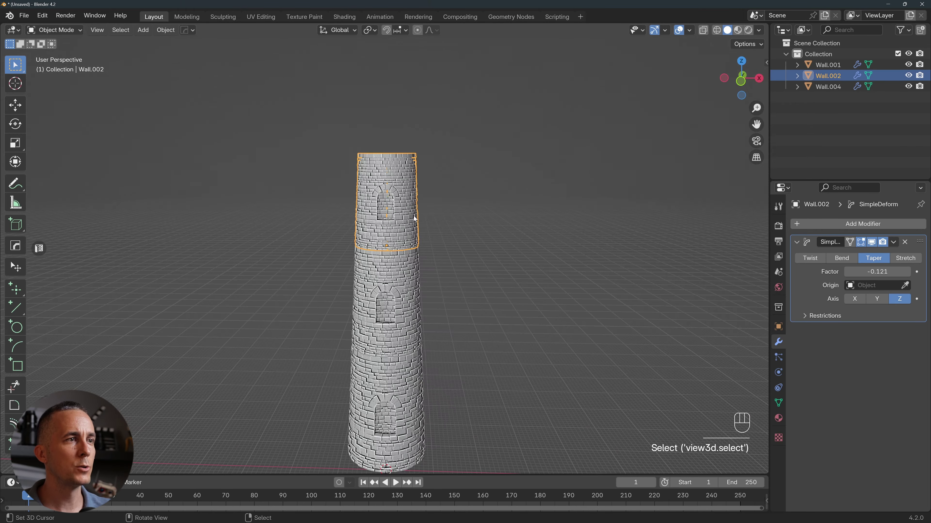
Rotate the middle tower section about 48° around the Z axis to offset its window
click(409, 293)
key(r)
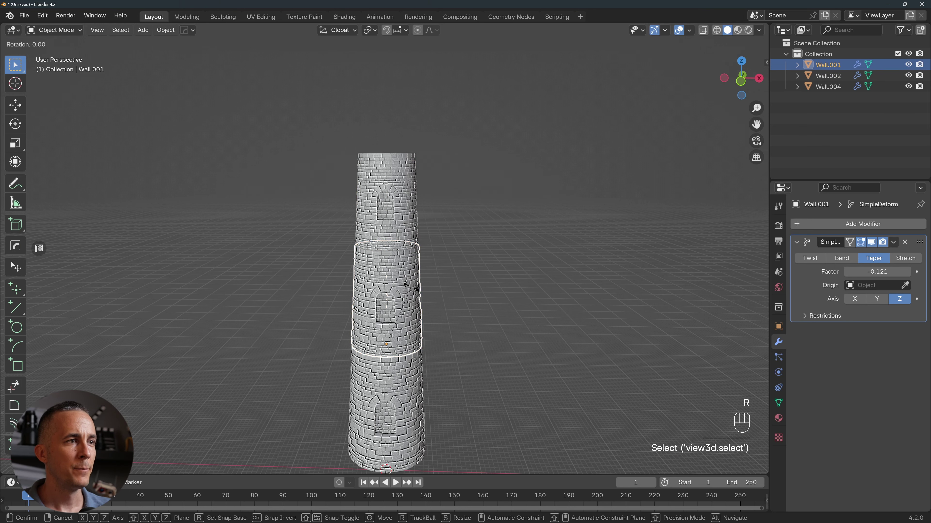
key(z)
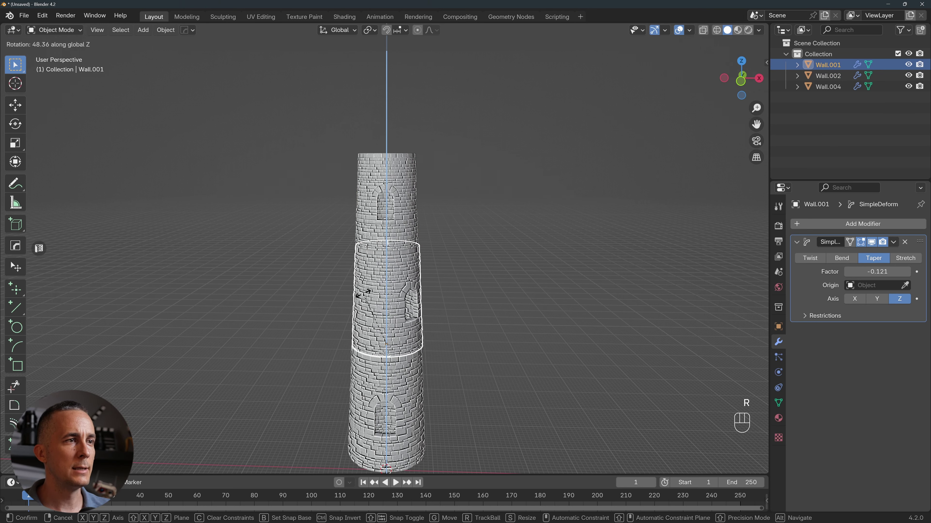
click(400, 263)
Rotate the bottom tower section -30.2° around the Z axis to offset its window, and deselect it
click(404, 389)
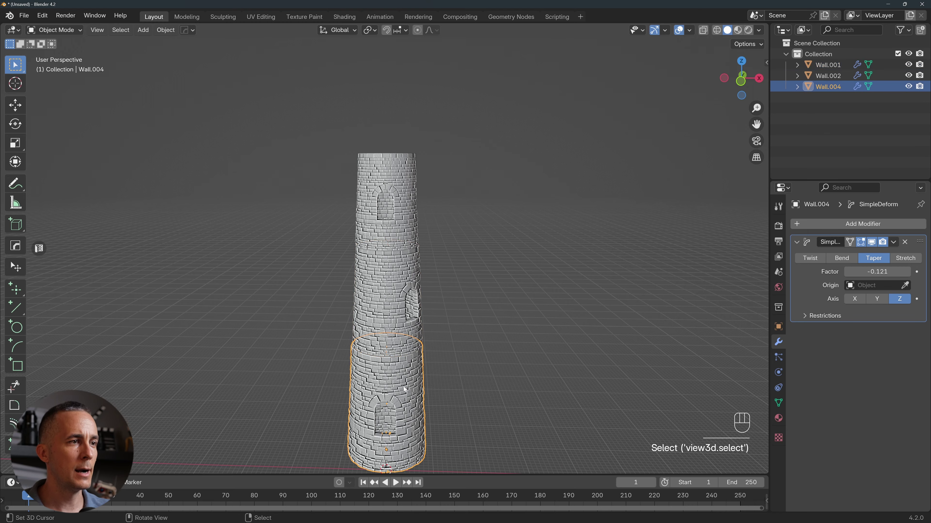
scroll(404, 389, up, 3)
key(r)
key(z)
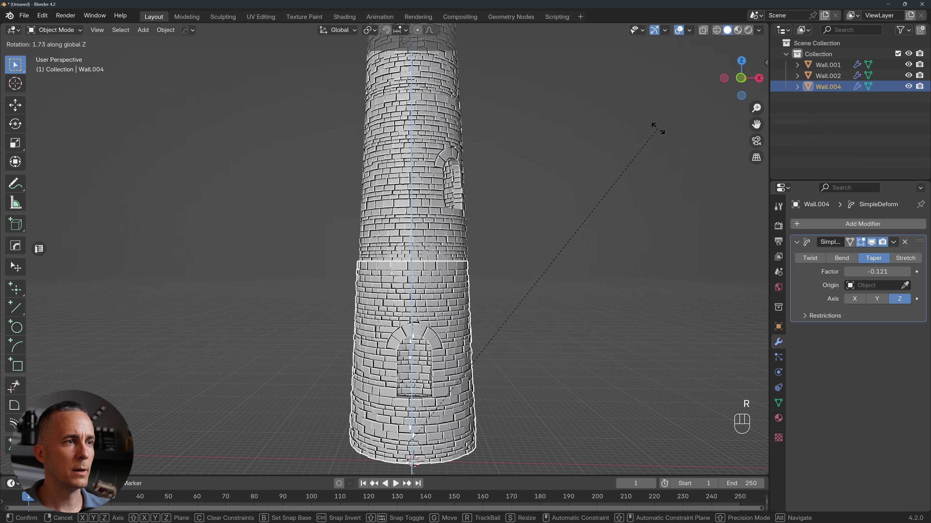
click(166, 249)
scroll(305, 273, down, 5)
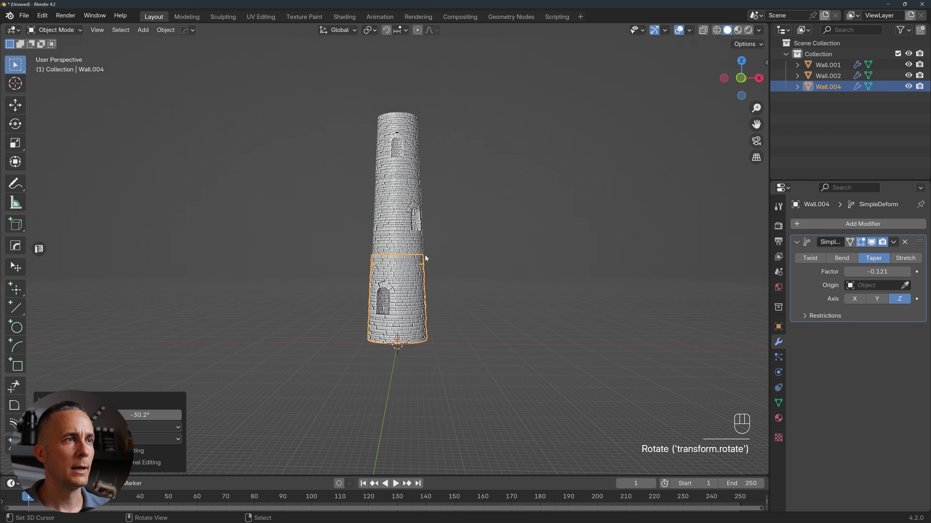
click(573, 253)
Select all three tower sections together
middle_drag(574, 253, 553, 281)
middle_drag(456, 261, 435, 254)
drag(368, 155, 470, 347)
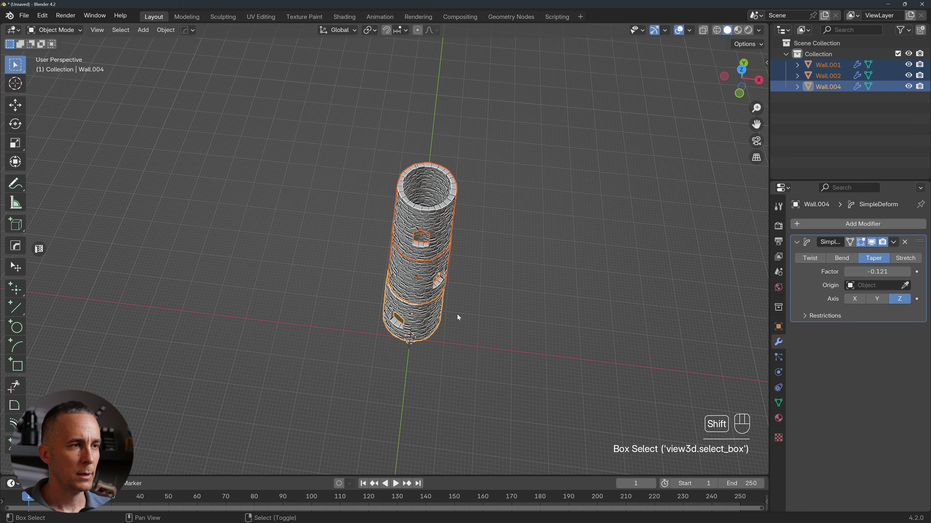
key(shift+s)
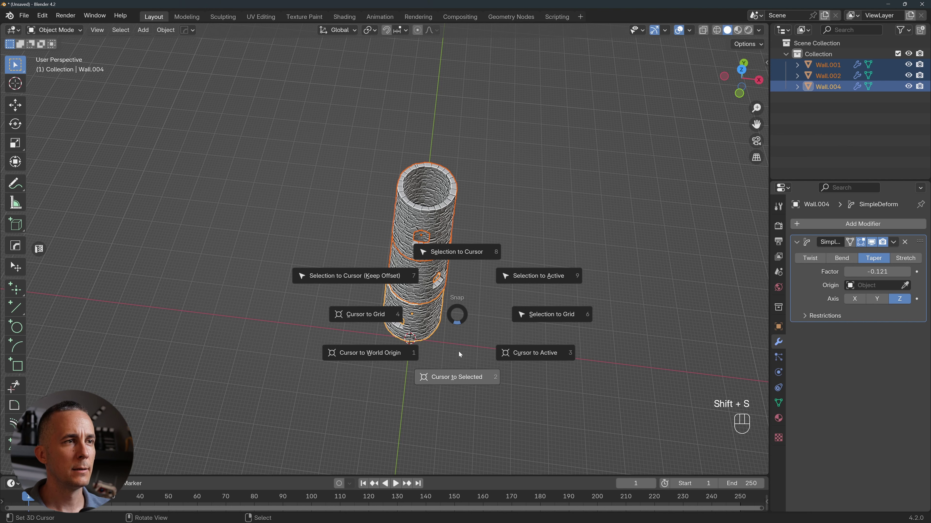
click(452, 251)
middle_drag(453, 252, 441, 223)
key(ctrl+z)
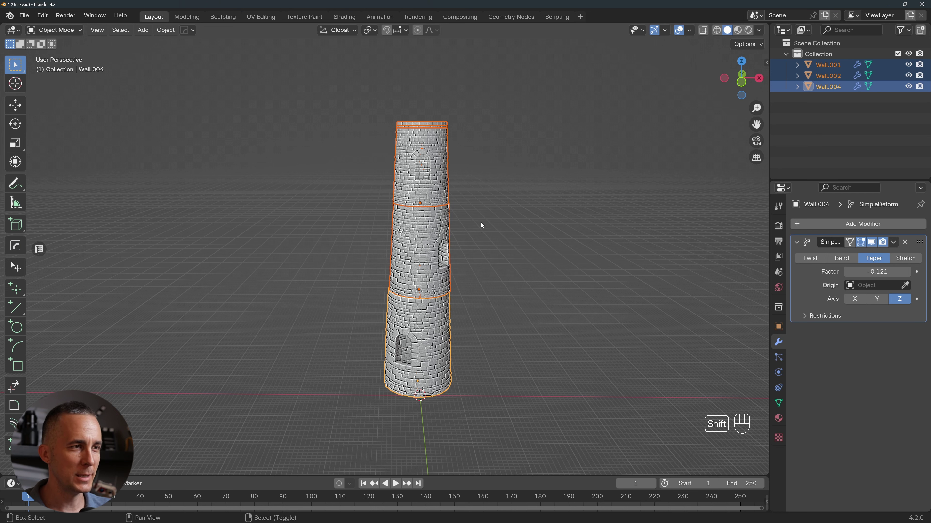
Snap the 3D cursor to the selected tower sections and add a mesh circle with 16 vertices there
key(shift+s)
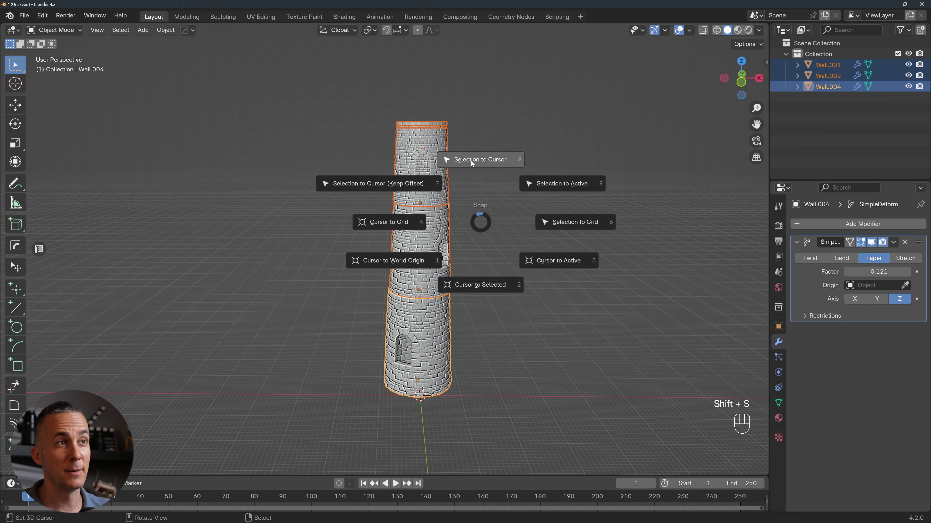
click(477, 285)
middle_drag(476, 286, 375, 238)
key(KP_7)
scroll(451, 288, up, 5)
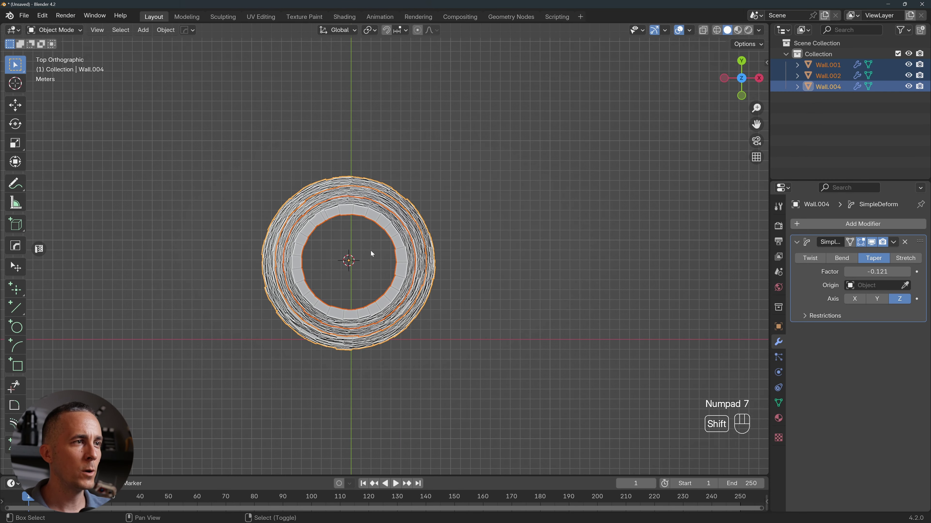
key(shift+a)
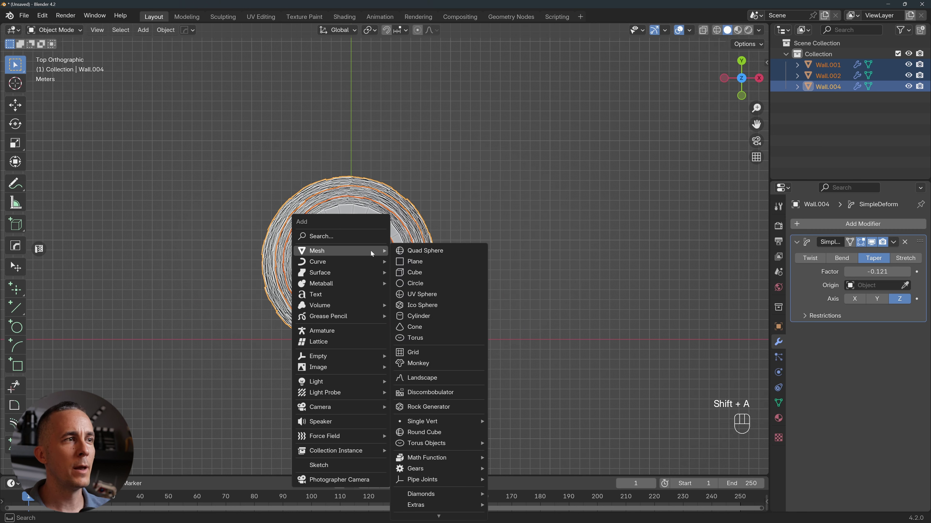
click(425, 284)
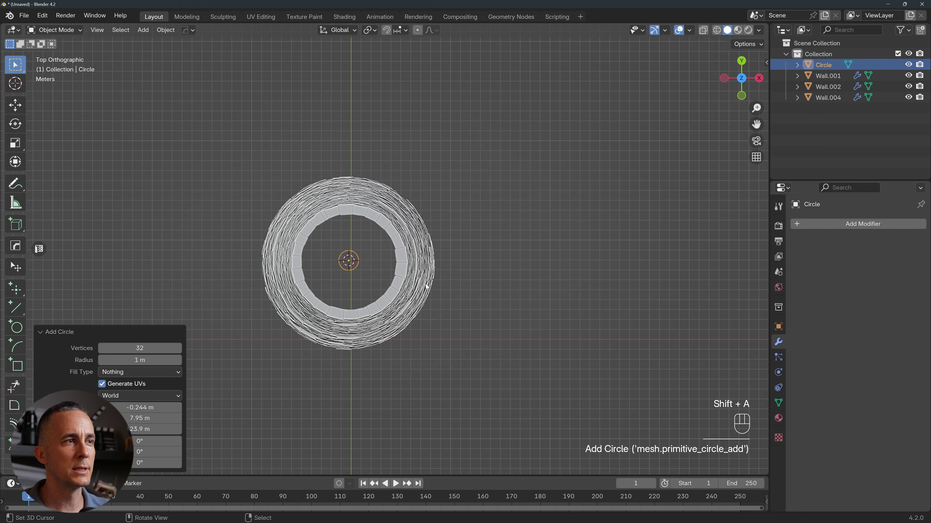
click(142, 347)
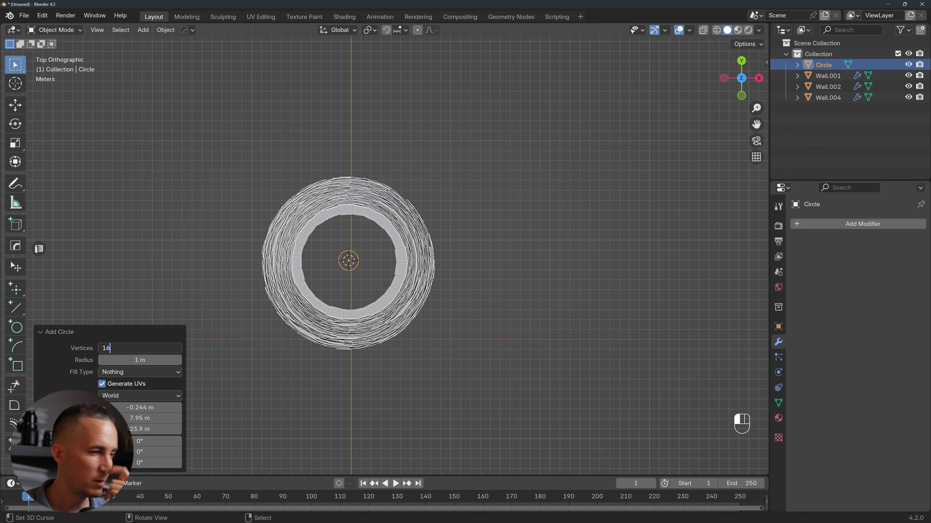
key(Return)
Scale the new circle 5.345 times and raise it along Z to the level of the tower's top rim
key(s)
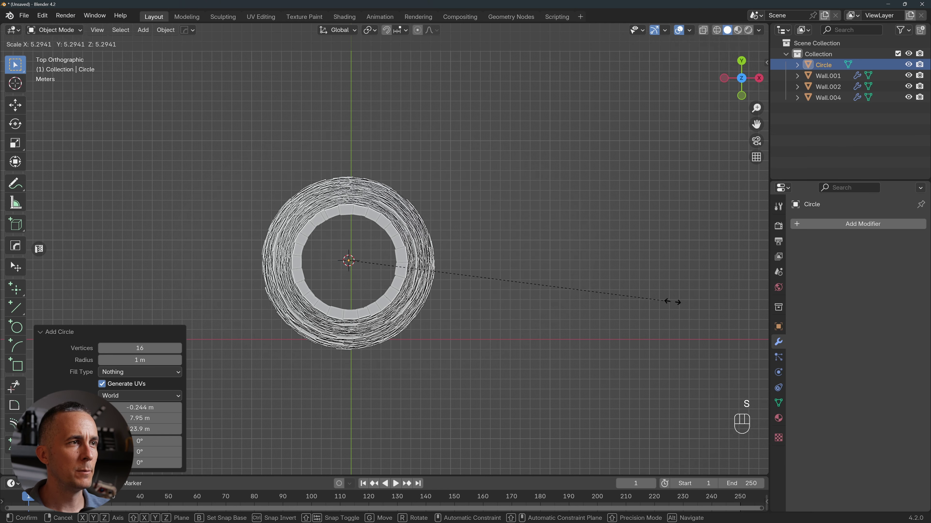
click(669, 301)
key(KP_1)
scroll(564, 301, down, 5)
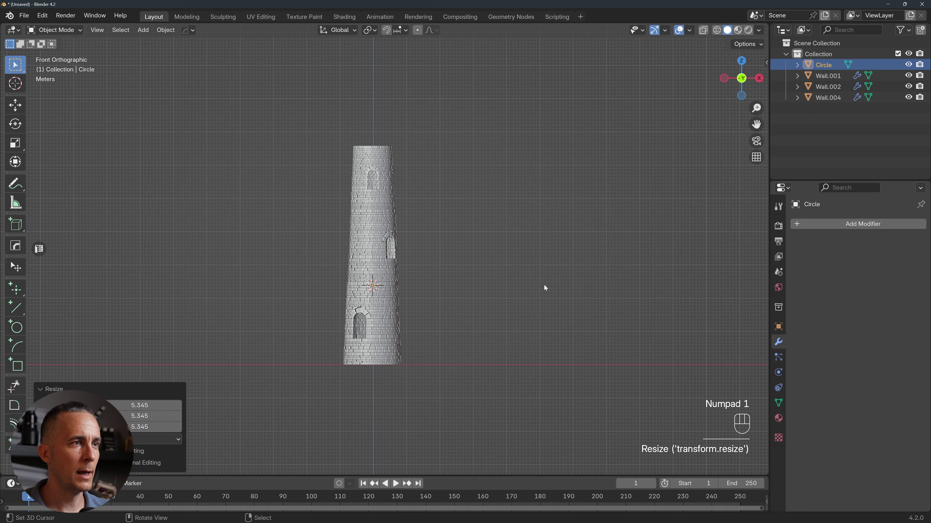
key(g)
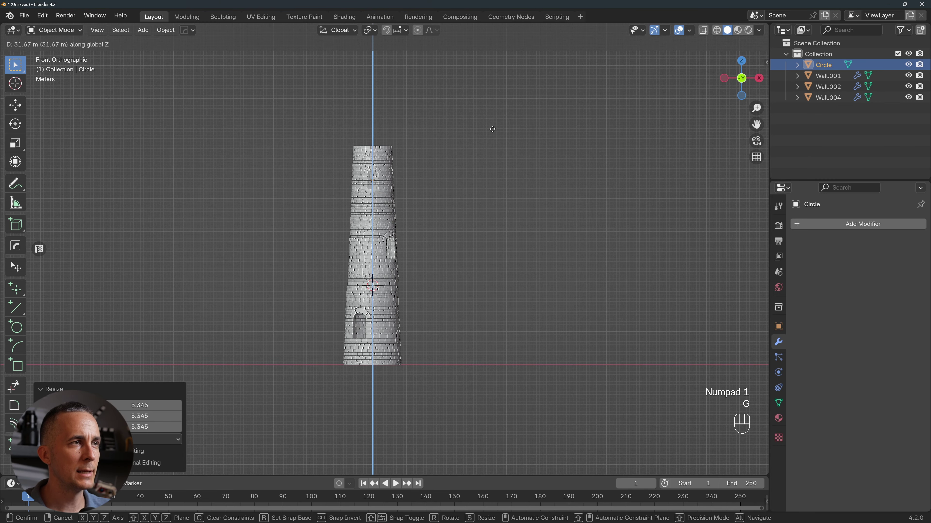
click(495, 101)
scroll(491, 113, up, 7)
shift+middle_drag(571, 116, 621, 435)
scroll(484, 231, up, 2)
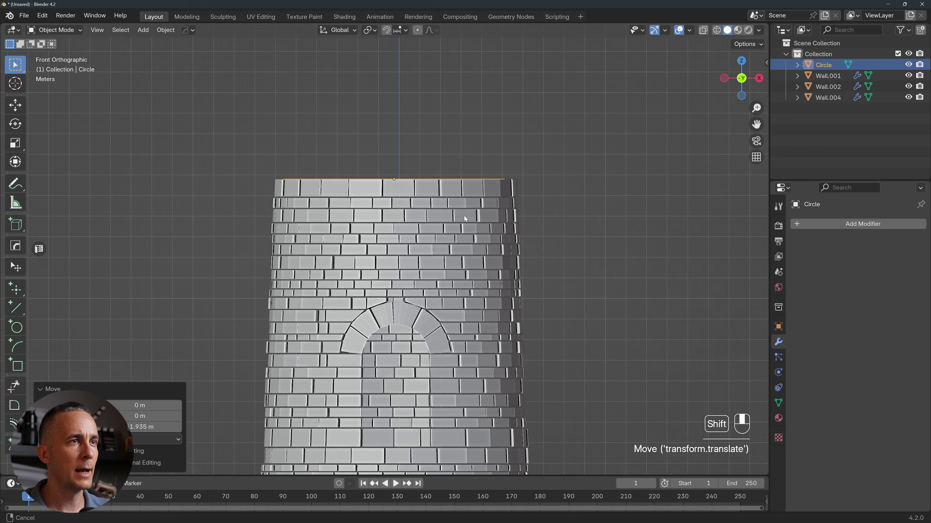
Scale the circle 1.808 times so it extends well beyond the tower's top rim
key(s)
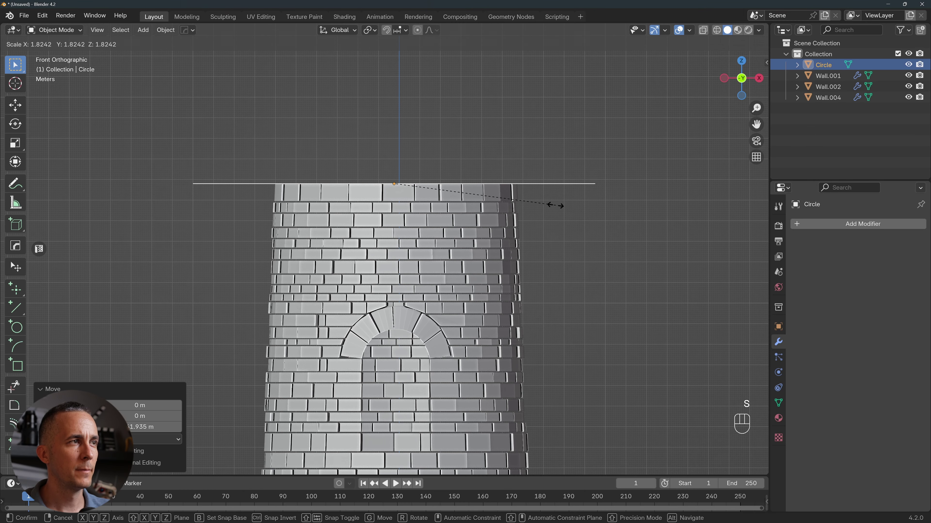
click(554, 205)
scroll(547, 202, down, 2)
middle_drag(547, 201, 484, 268)
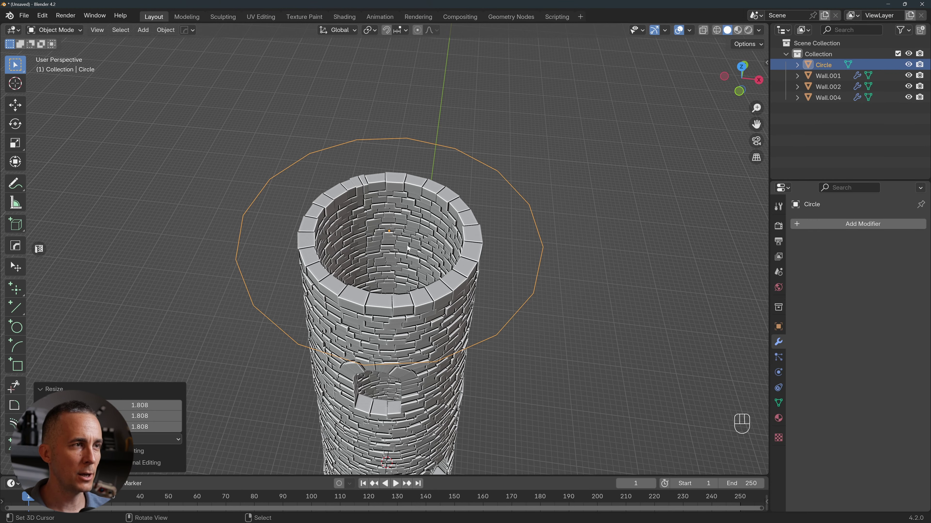
Fill the whole circle with a single face in Edit Mode
key(Tab)
click(458, 267)
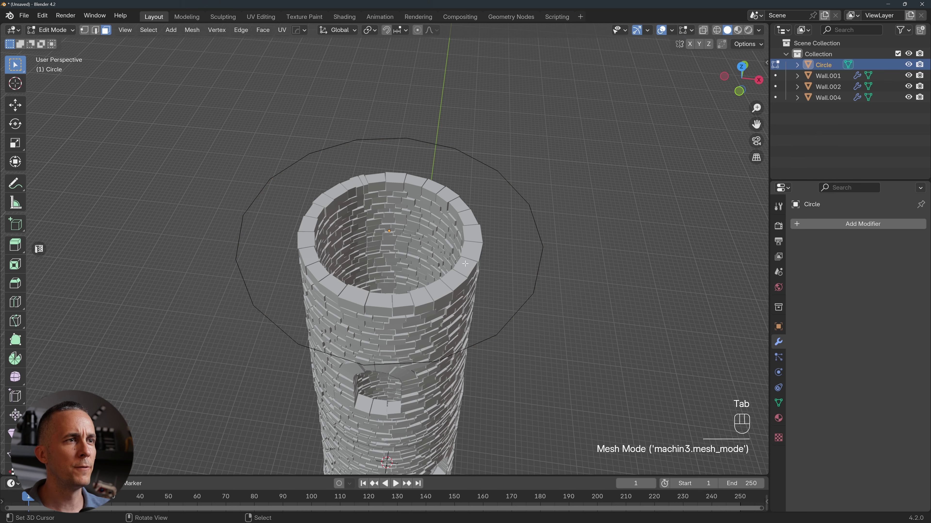
key(a)
key(f)
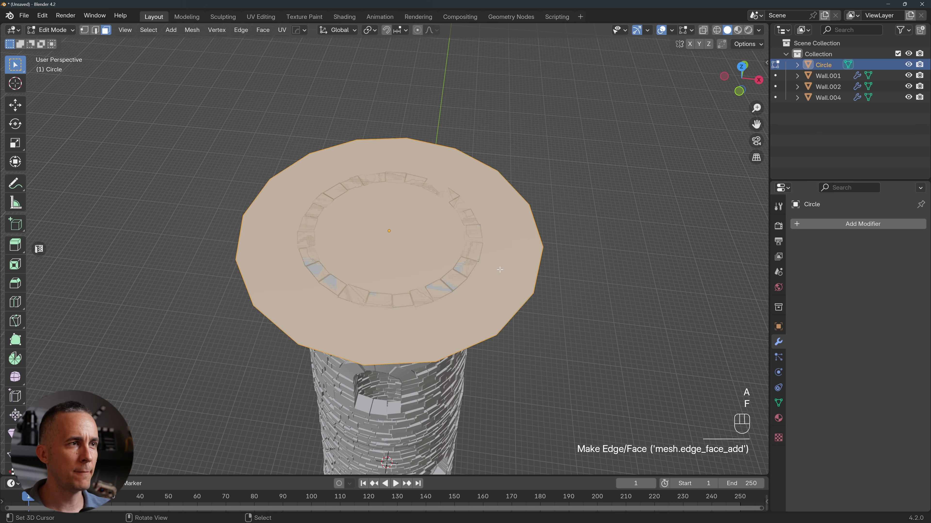
middle_drag(406, 276, 406, 239)
Extrude the circular face about 0.78 m upward to form a platform disc on top of the tower
key(w)
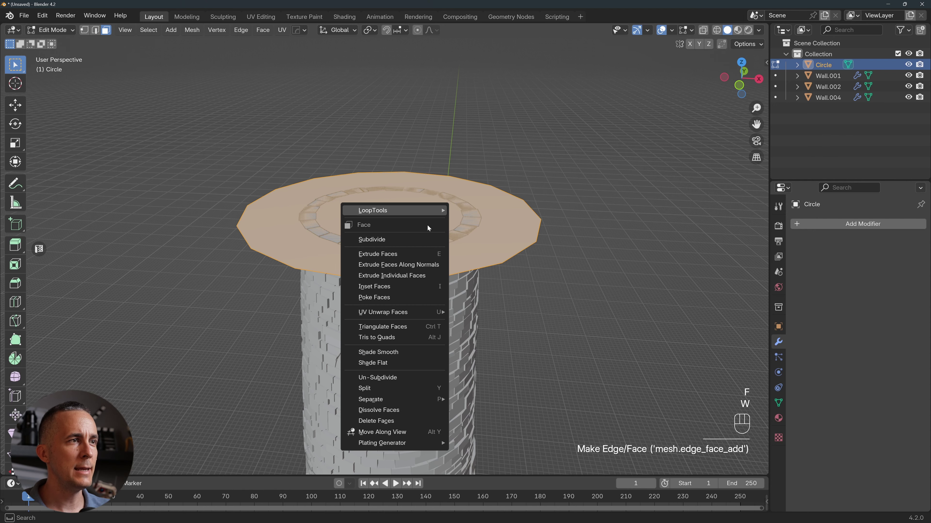
key(e)
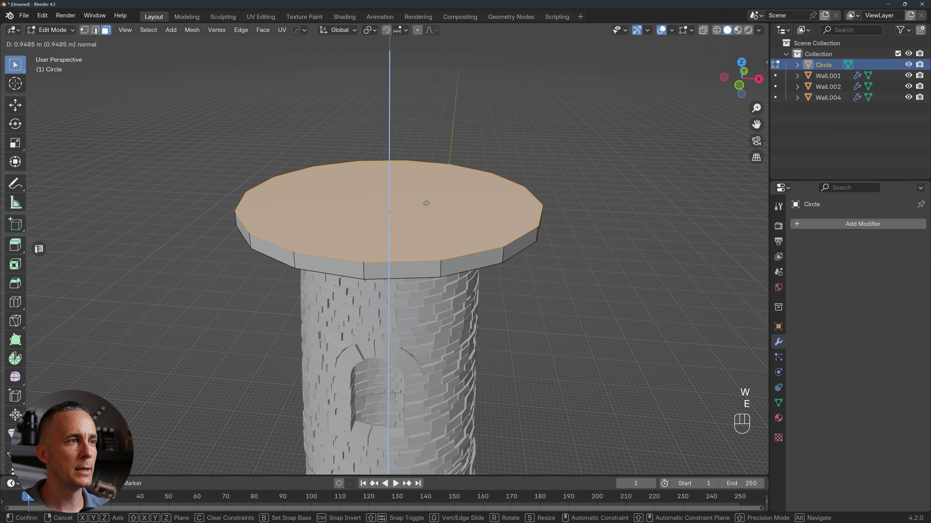
click(425, 207)
middle_drag(425, 207, 421, 201)
scroll(421, 200, down, 6)
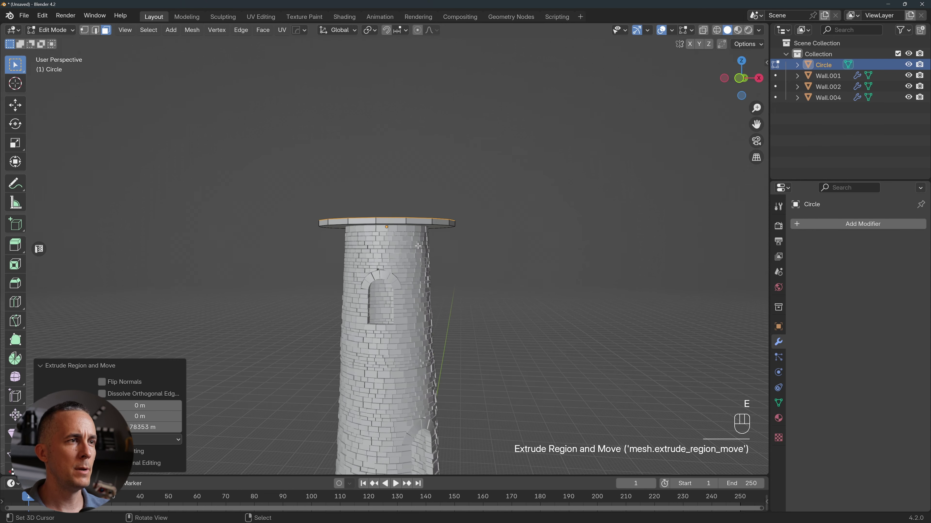
Raise the platform disc's top face slightly along Z, about 0.17 m, to thicken it
key(g)
key(z)
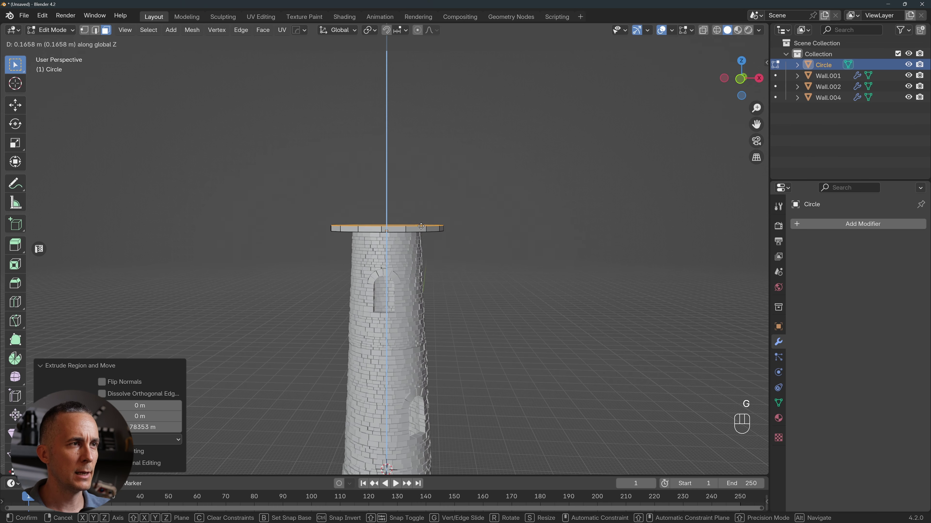
click(421, 226)
middle_drag(421, 226, 430, 309)
scroll(438, 226, up, 5)
key(ctrl+shift+z)
key(ctrl+shift+z)
key(ctrl+shift+z)
key(ctrl+shift+z)
key(ctrl+shift+z)
key(ctrl+shift+z)
key(ctrl+shift+z)
key(ctrl+z)
Return to Object Mode, select the platform disc and snap the 3D cursor to it
key(Tab)
click(436, 293)
click(429, 309)
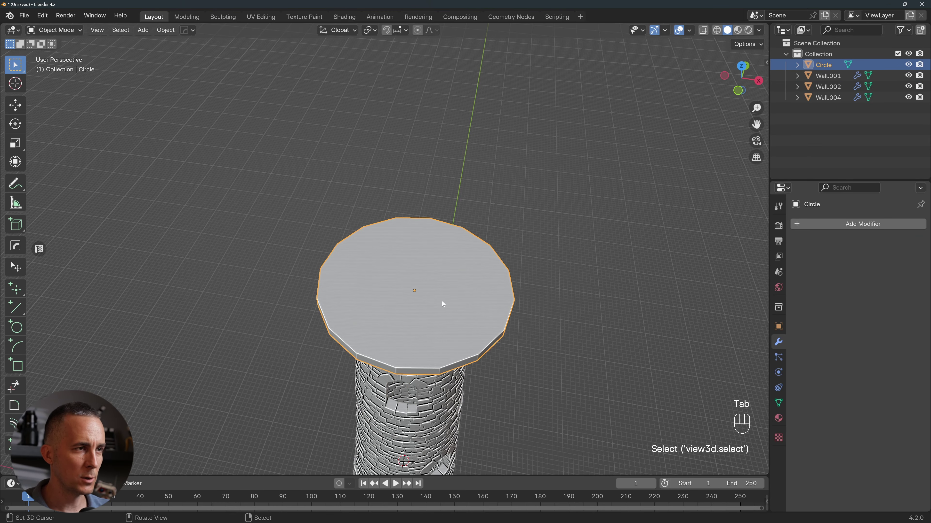
key(shift+s)
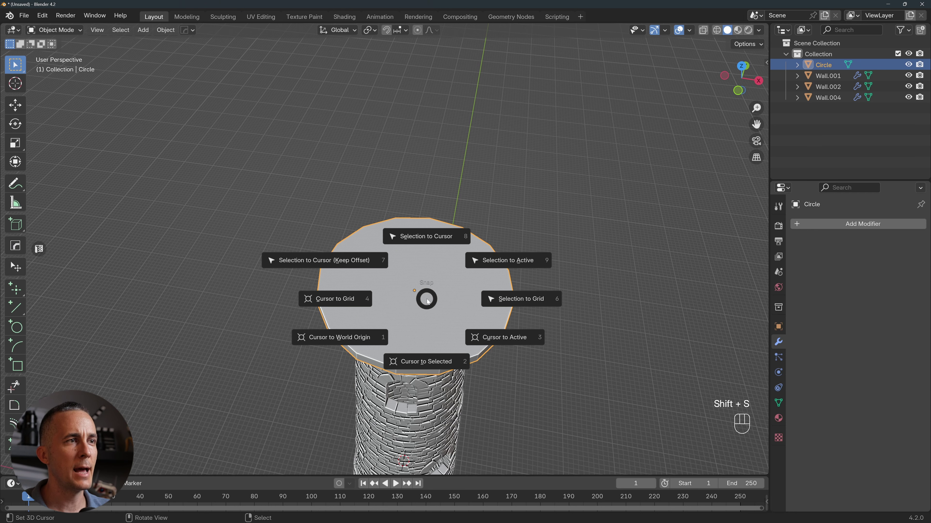
click(429, 355)
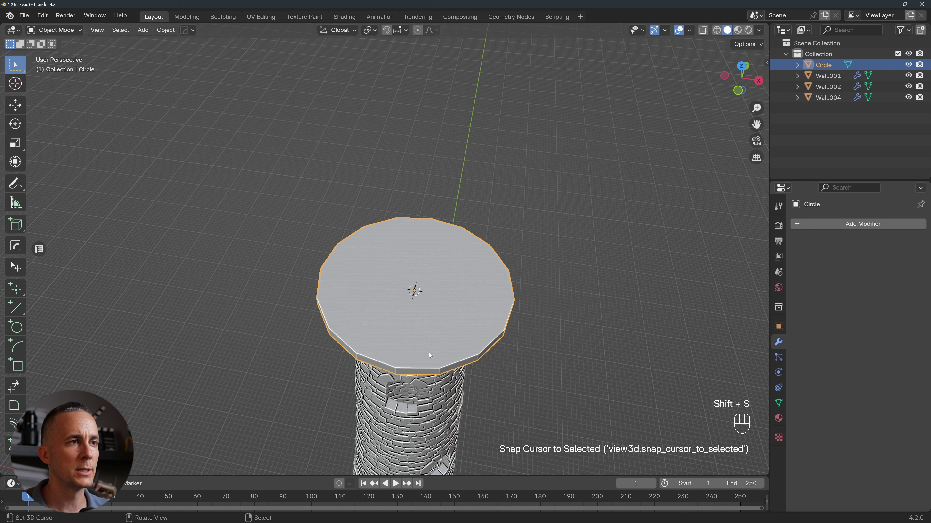
Add a 16-vertex mesh circle at the 3D cursor and scale it 10.563 and then 0.908 times to match the disc's outline
key(shift+a)
mouse_move(409, 293)
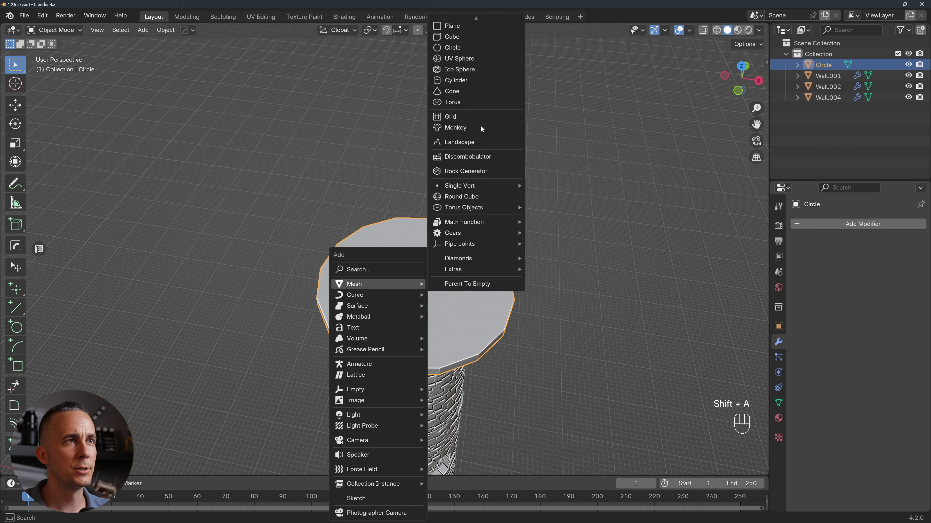
click(461, 50)
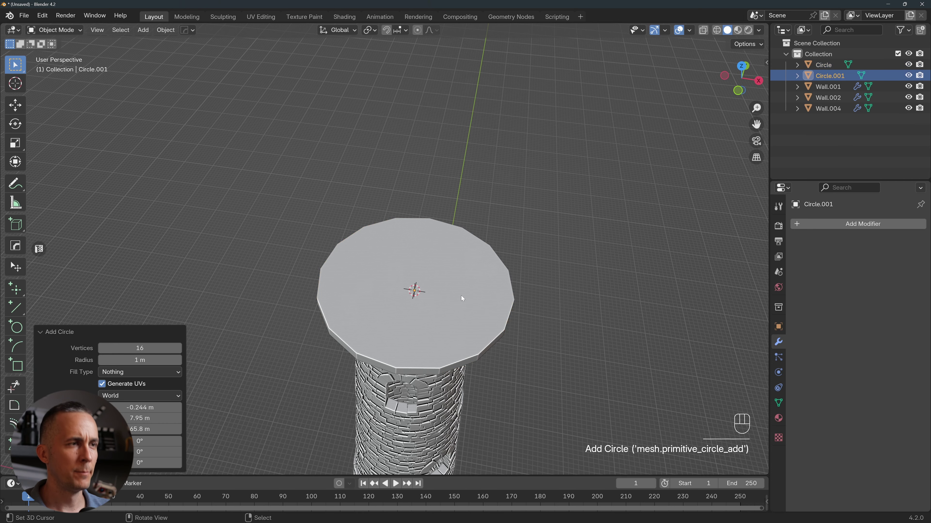
key(s)
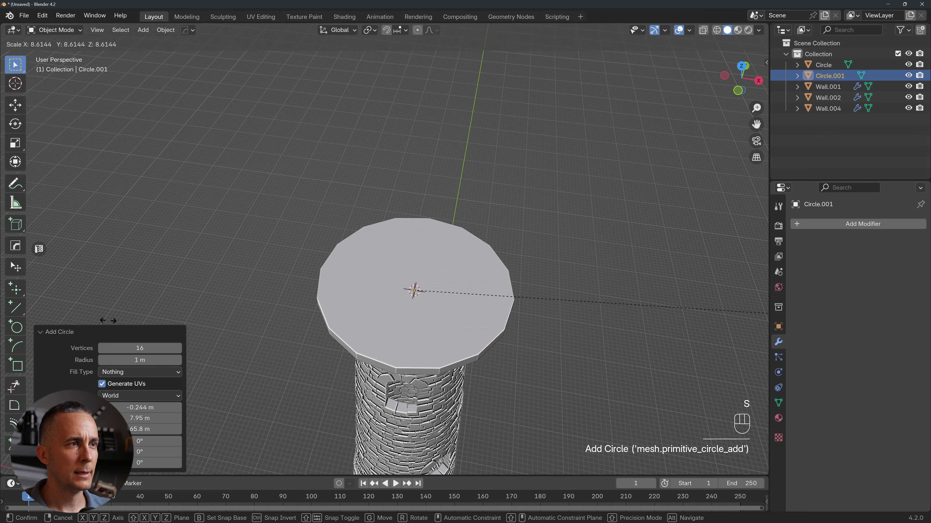
click(216, 313)
key(KP_7)
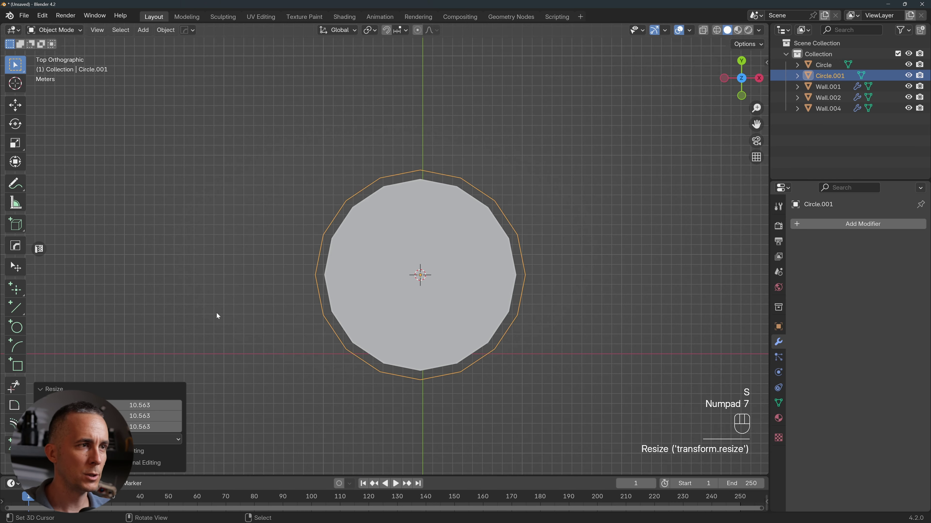
key(s)
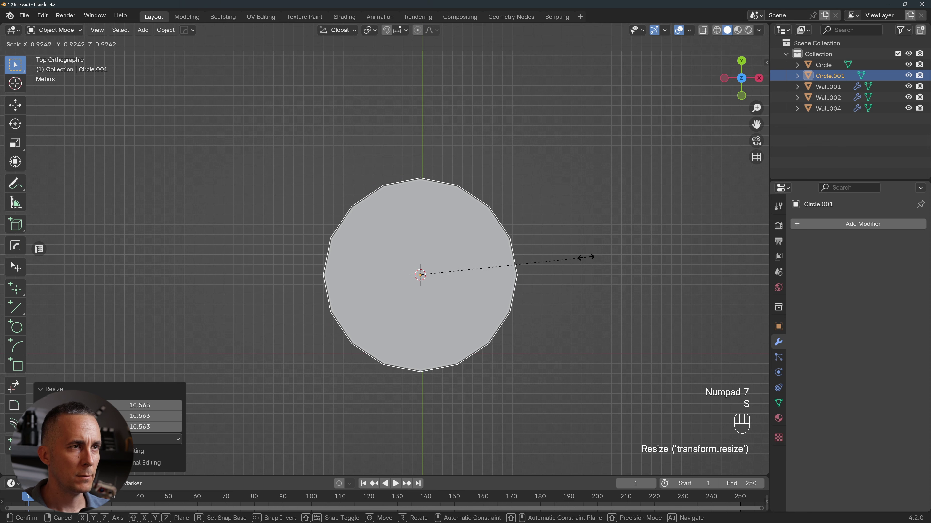
click(583, 257)
Raise the new circle along Z to railing height above the platform disc
key(KP_1)
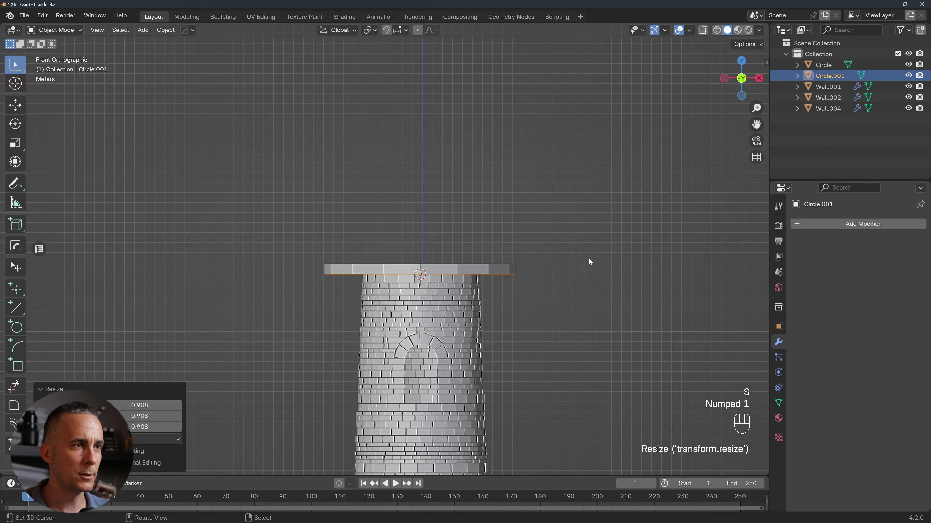
key(g)
key(z)
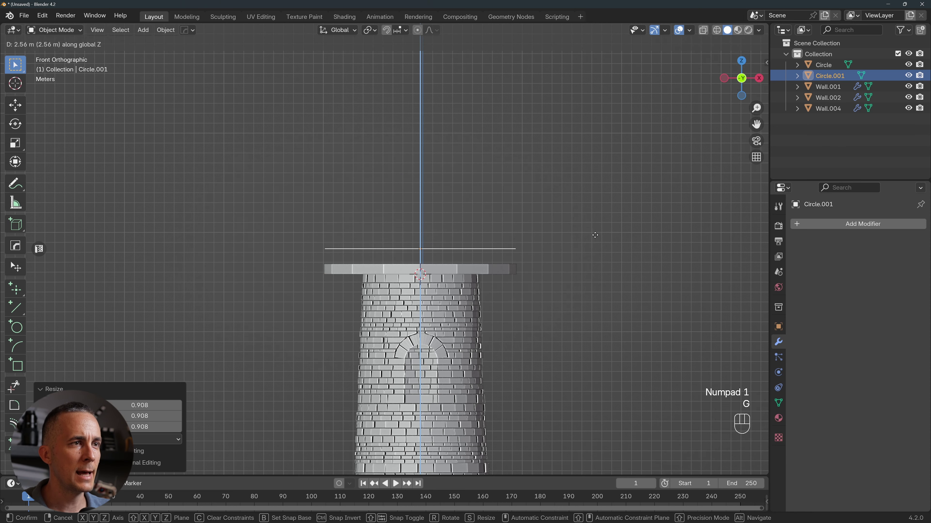
click(595, 218)
middle_drag(595, 217, 487, 258)
Extrude all the circle's vertices straight down along Z to the platform disc, forming a ring-shaped wall
key(Tab)
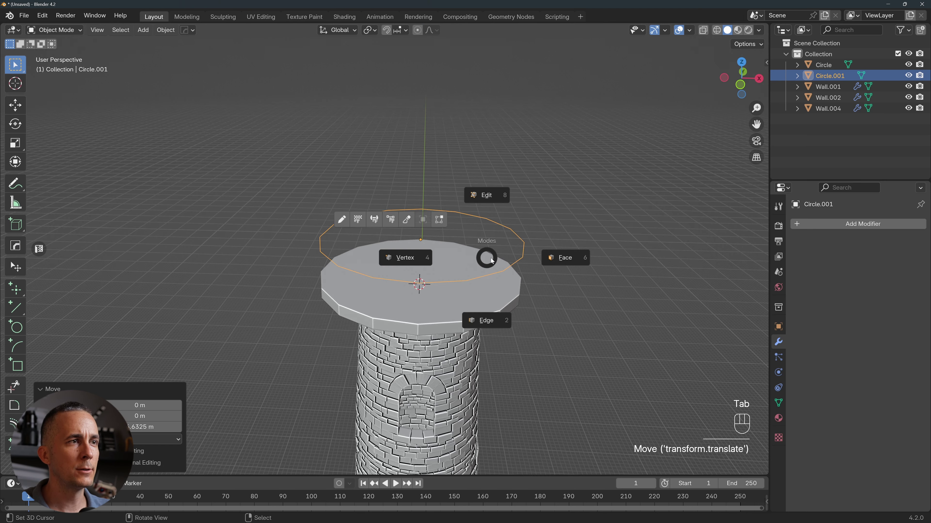
click(416, 260)
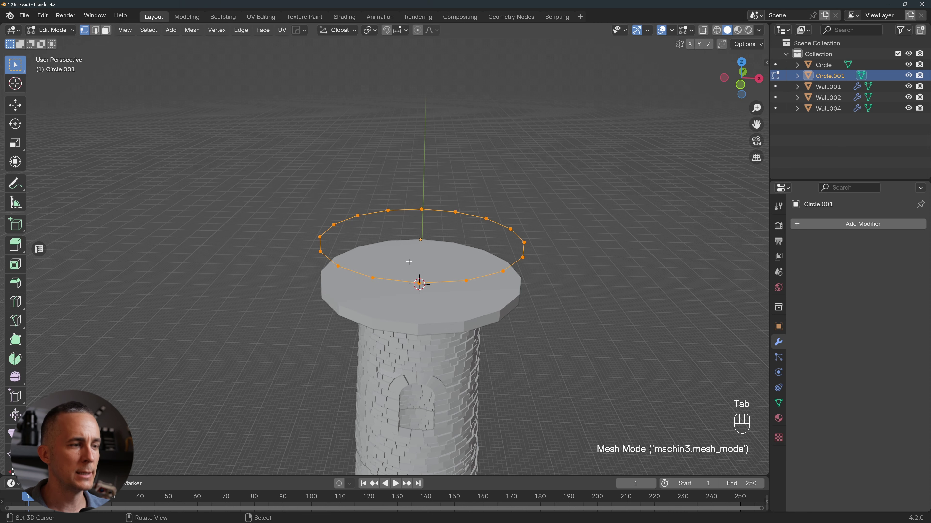
key(e)
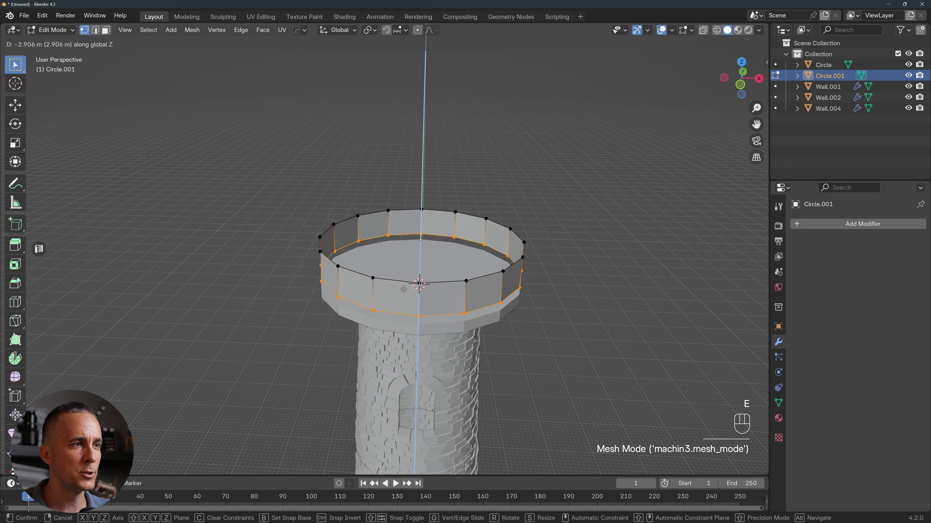
click(403, 299)
middle_drag(403, 299, 432, 272)
Scale the ring wall to about 0.96 in Object Mode so it sits just inside the disc's edge
key(Tab)
key(s)
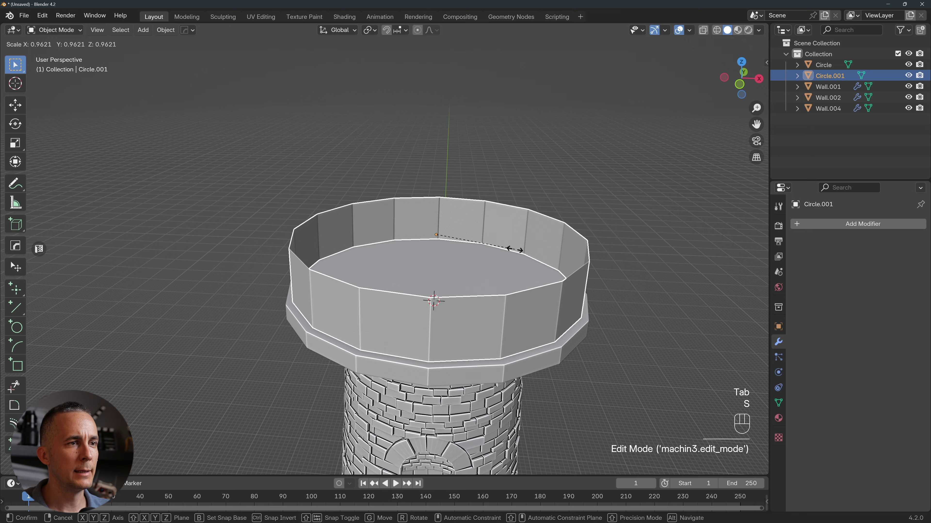
click(515, 250)
middle_drag(507, 270, 460, 263)
Add two evenly spaced horizontal loop cuts around the ring wall
key(Tab)
ctrl+click(545, 268)
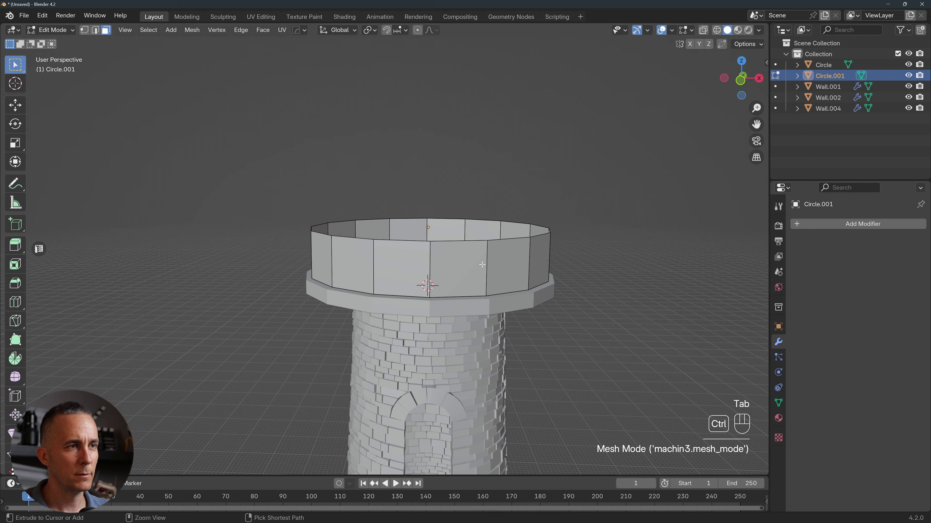
key(ctrl+r)
scroll(485, 267, up, 2)
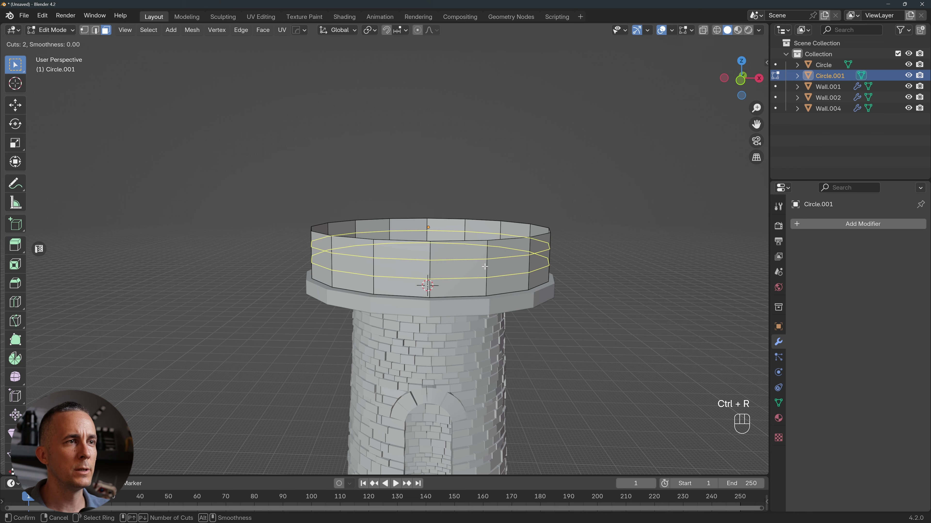
click(485, 267)
click(484, 267)
middle_drag(485, 267, 474, 238)
key(Tab)
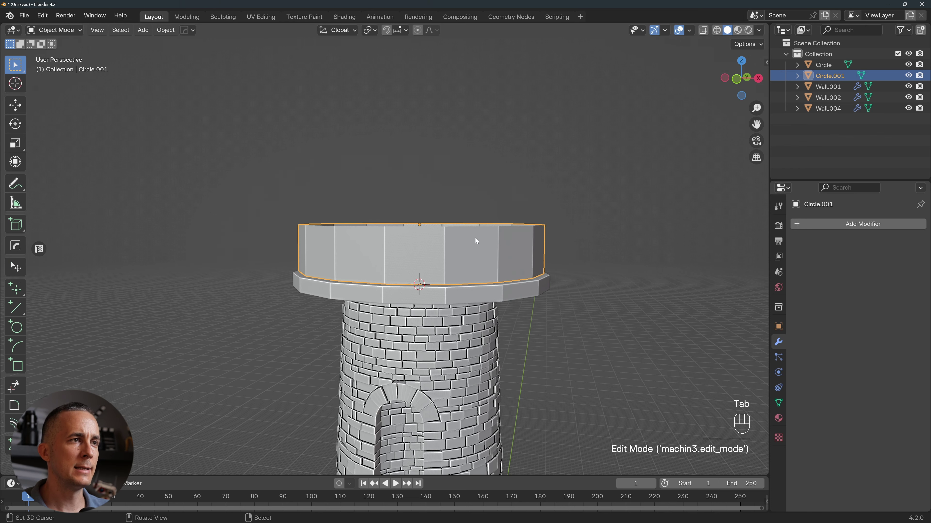
key(Tab)
scroll(383, 232, up, 1)
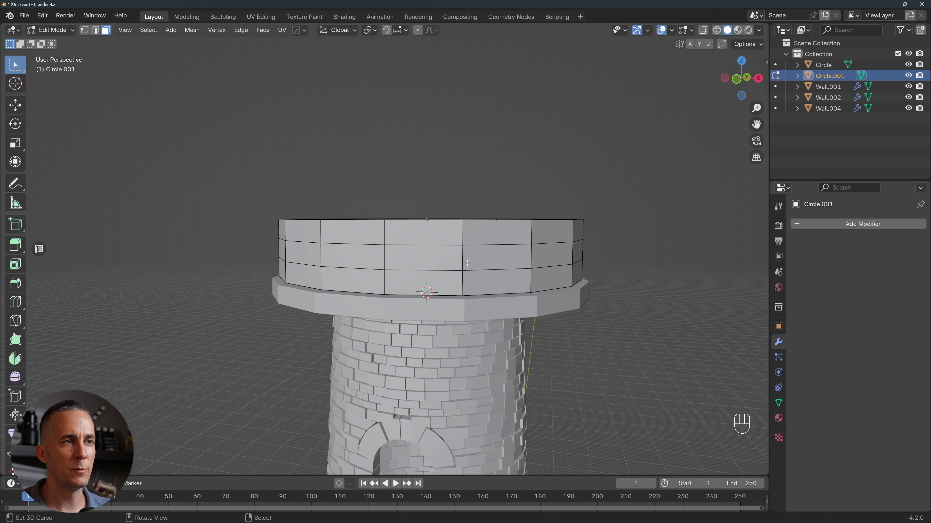
Add a Wireframe modifier to the ring wall and enable its Boundary option
middle_drag(507, 235, 528, 270)
key(Tab)
click(872, 227)
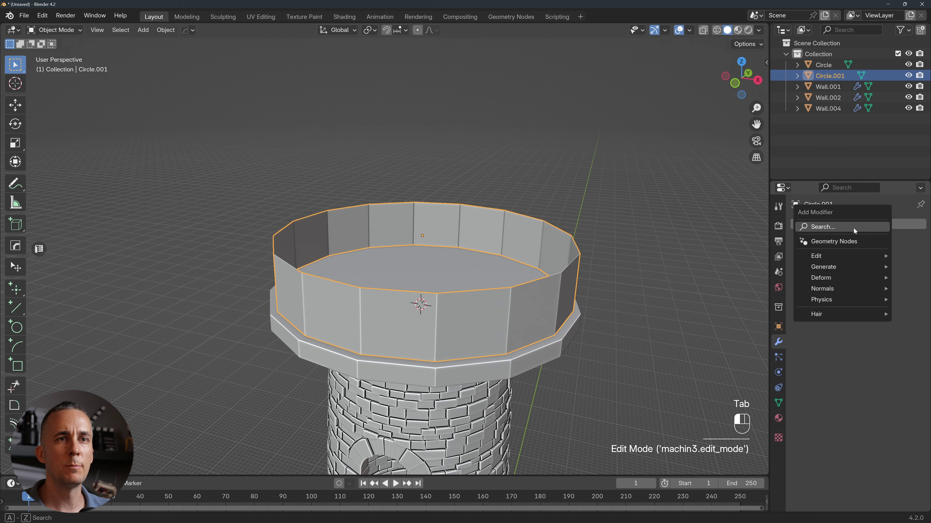
text(wi)
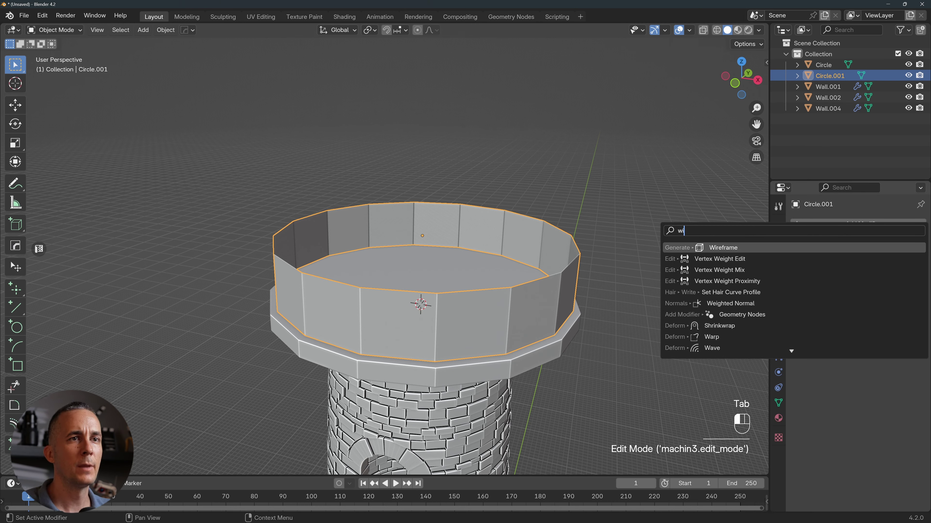
key(Return)
middle_drag(434, 328, 456, 299)
click(847, 285)
middle_drag(689, 284, 703, 279)
Set the Wireframe thickness to 0.0252 m and deselect the railing
shift+drag(867, 261, 880, 261)
click(623, 268)
key(Tab)
key(Tab)
scroll(620, 202, down, 10)
middle_drag(457, 270, 417, 289)
scroll(461, 284, up, 8)
key(shift+a)
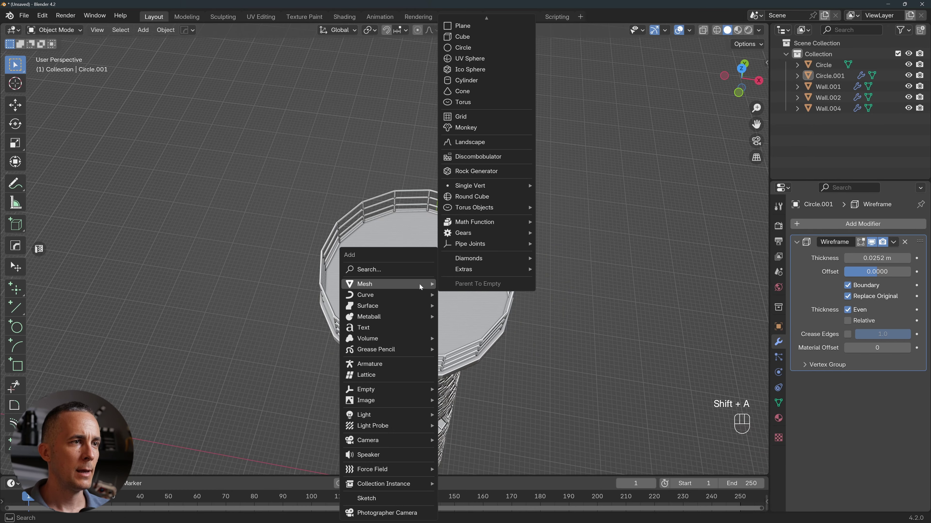
key(Escape)
key(shift+a)
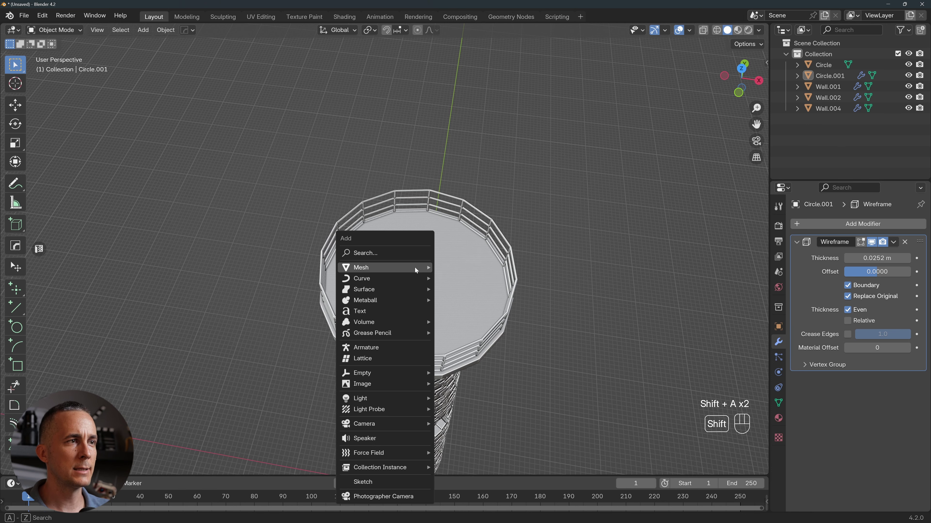
mouse_move(415, 268)
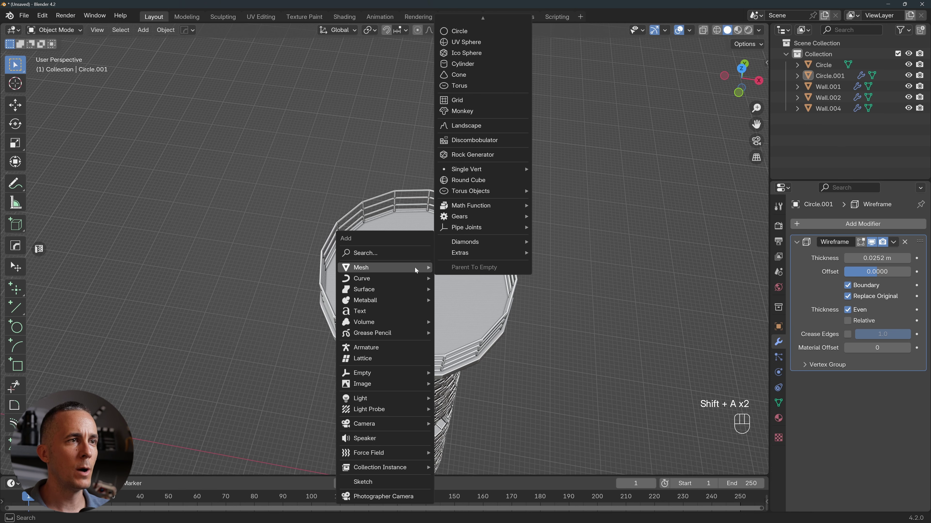
click(483, 34)
key(s)
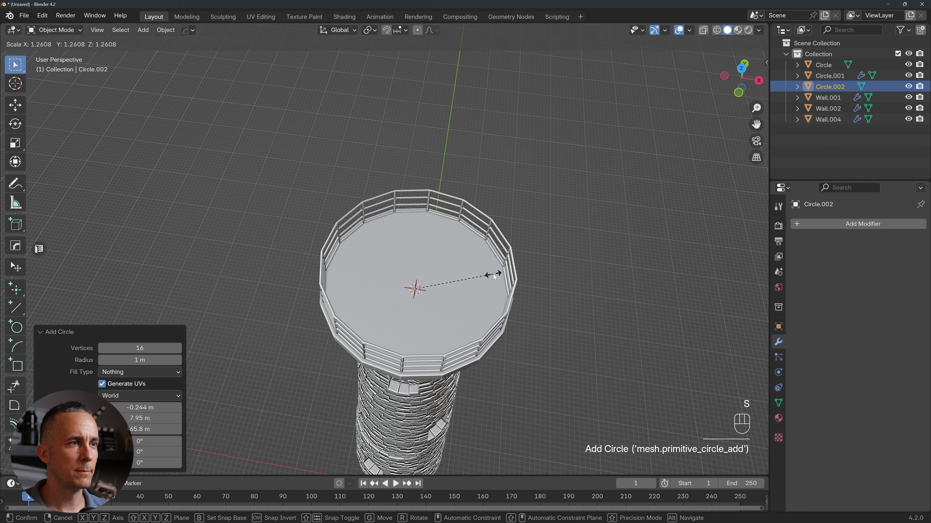
click(493, 274)
key(g)
key(z)
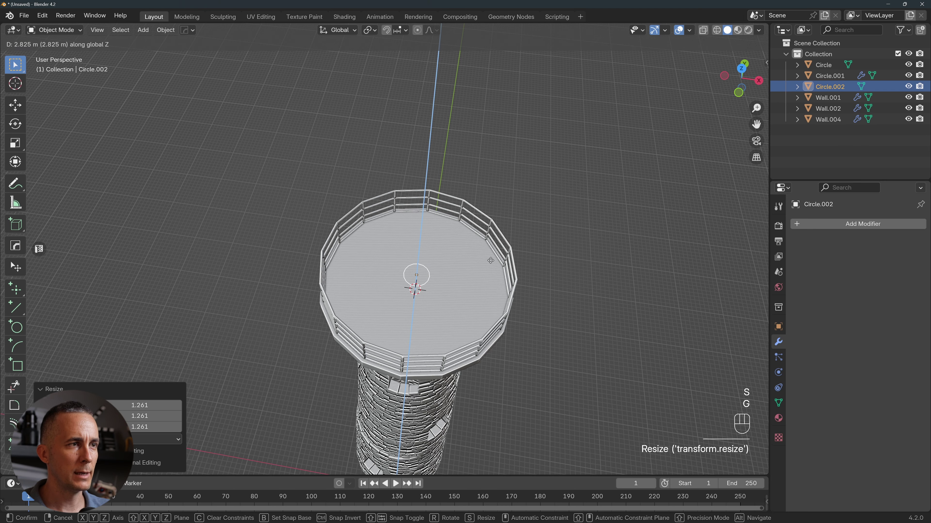
click(492, 264)
key(ctrl+z)
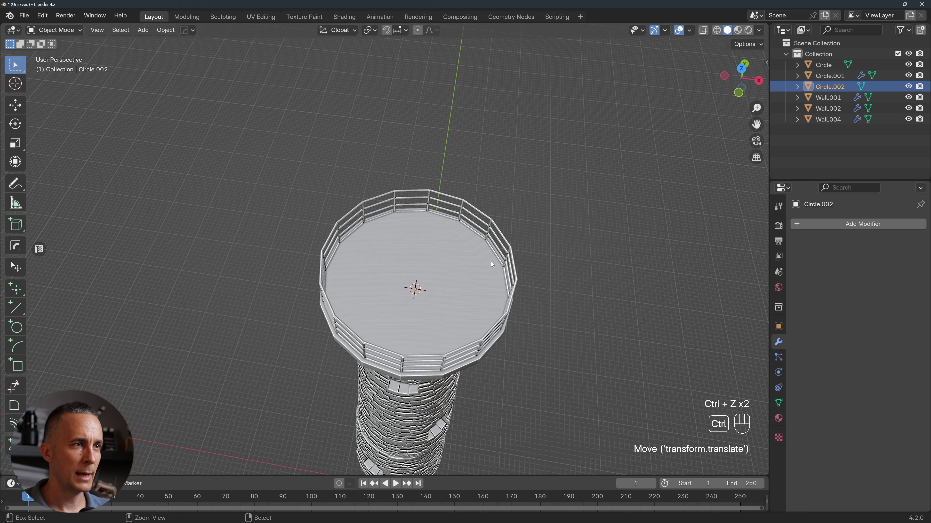
key(ctrl+z)
Add a mesh circle with 8 vertices at the centre of the platform
key(shift+a)
mouse_move(490, 261)
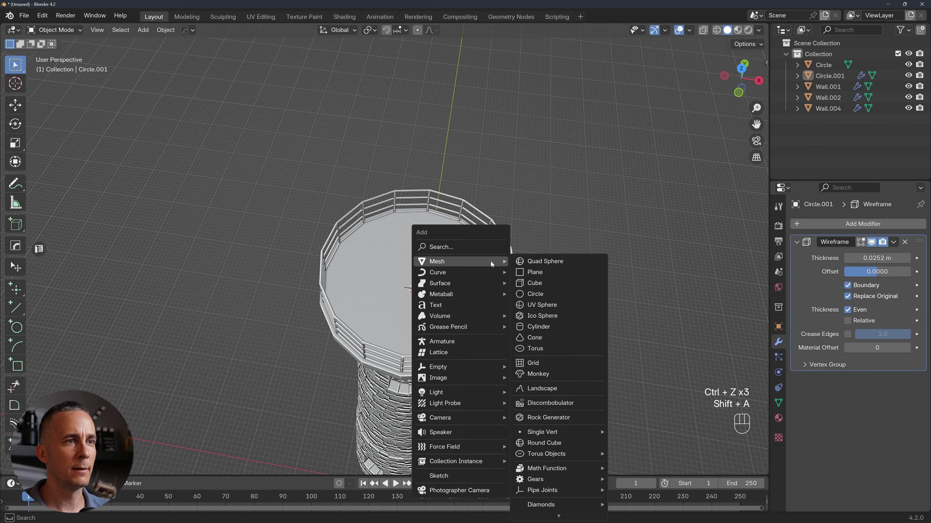
click(537, 295)
click(139, 347)
text(8)
key(Return)
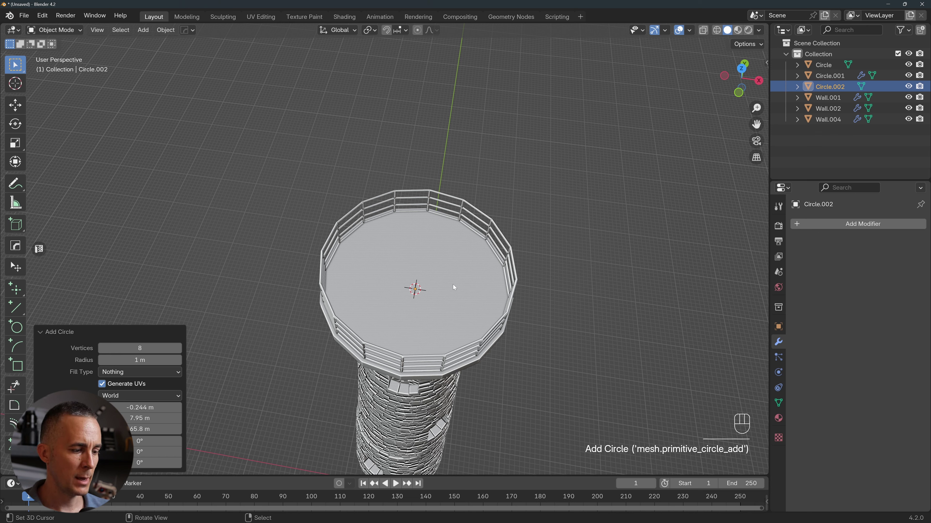
Move the octagonal circle along Z to above the railing and enlarge it to about half the platform's width
key(s)
click(493, 290)
key(g)
key(z)
click(497, 269)
key(g)
key(z)
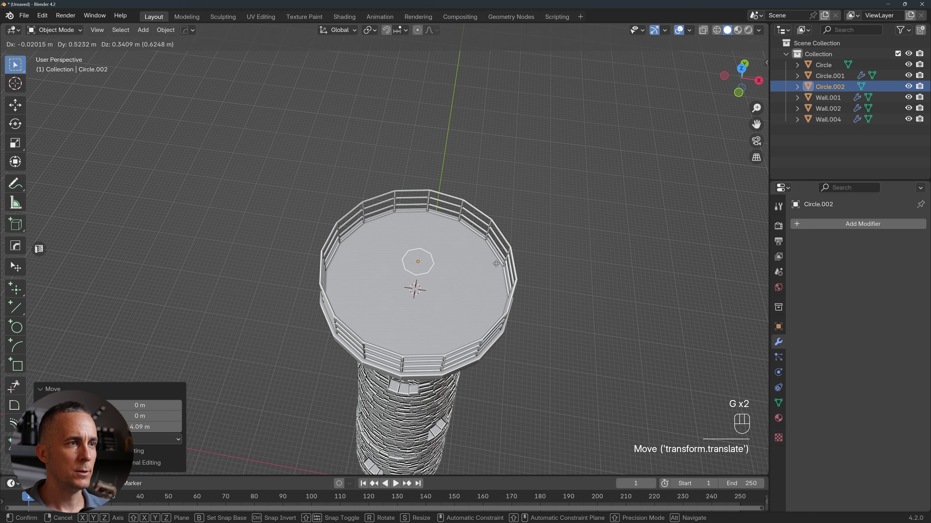
click(451, 317)
middle_drag(452, 317, 466, 256)
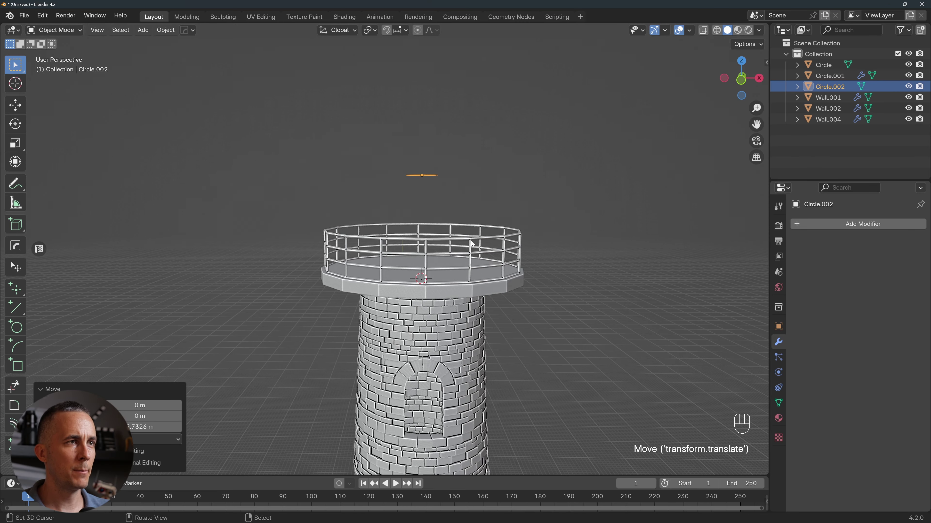
key(s)
click(662, 253)
Fill the octagon with a face in Edit Mode and extrude it down to the platform as a solid block
middle_drag(662, 254, 447, 220)
key(Tab)
key(f)
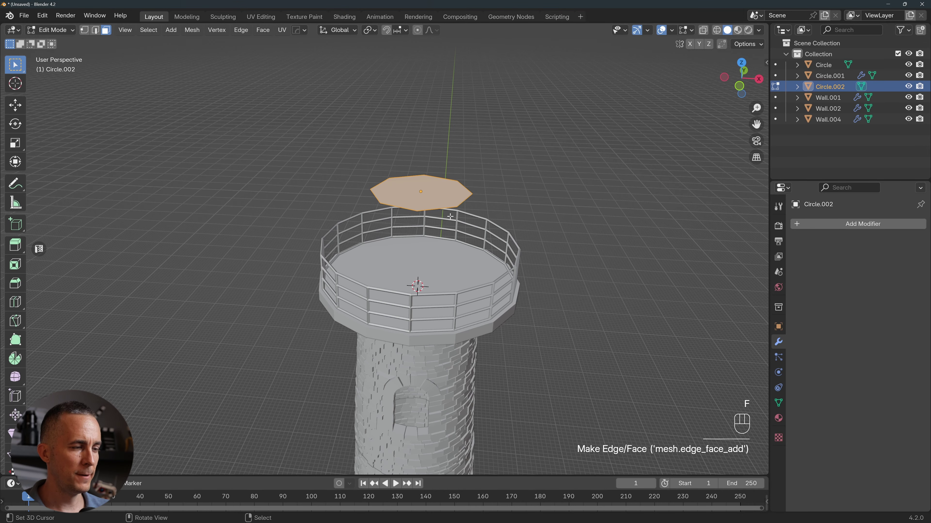
key(e)
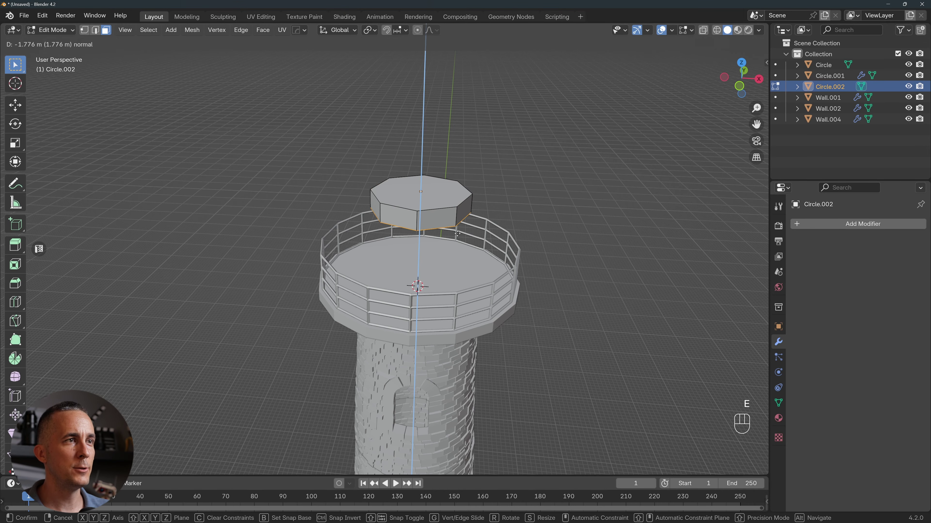
click(464, 300)
middle_drag(463, 301, 424, 298)
scroll(451, 242, down, 6)
scroll(424, 299, up, 4)
key(Tab)
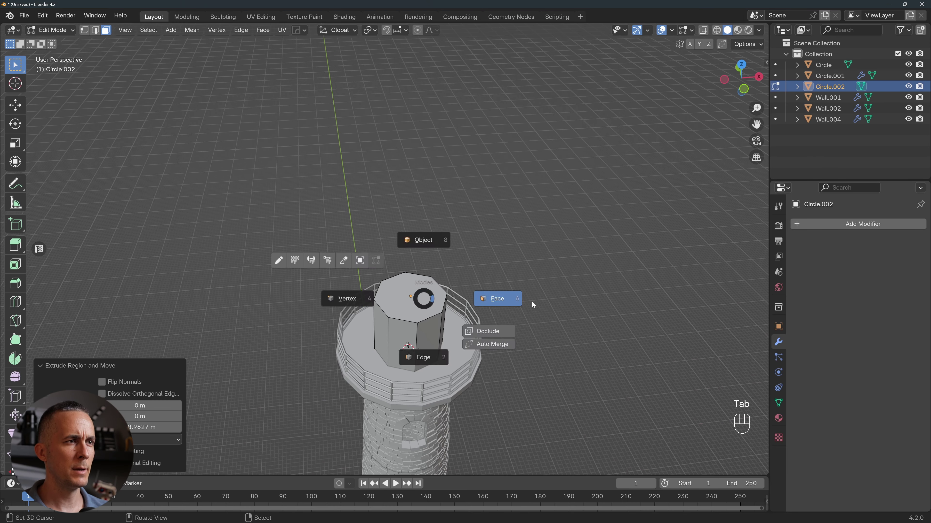
click(534, 304)
click(422, 300)
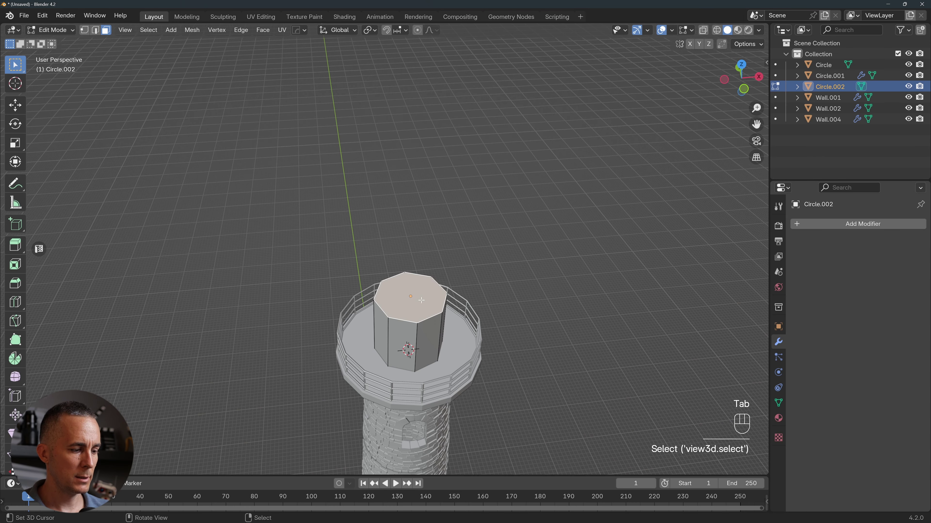
key(g)
right_click(422, 300)
scroll(421, 300, down, 1)
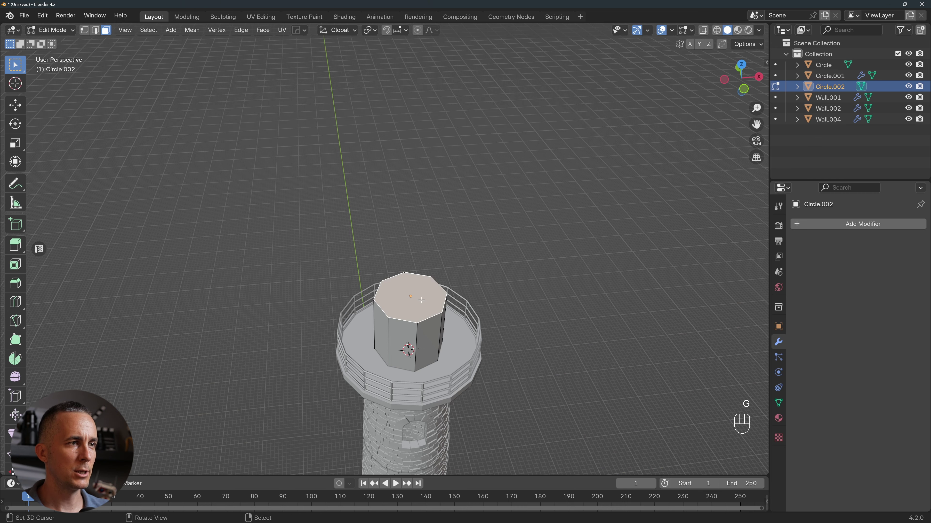
Scale the octagonal block to about 1.123 in Object Mode and move it up slightly so its base meets the platform
key(Tab)
click(429, 227)
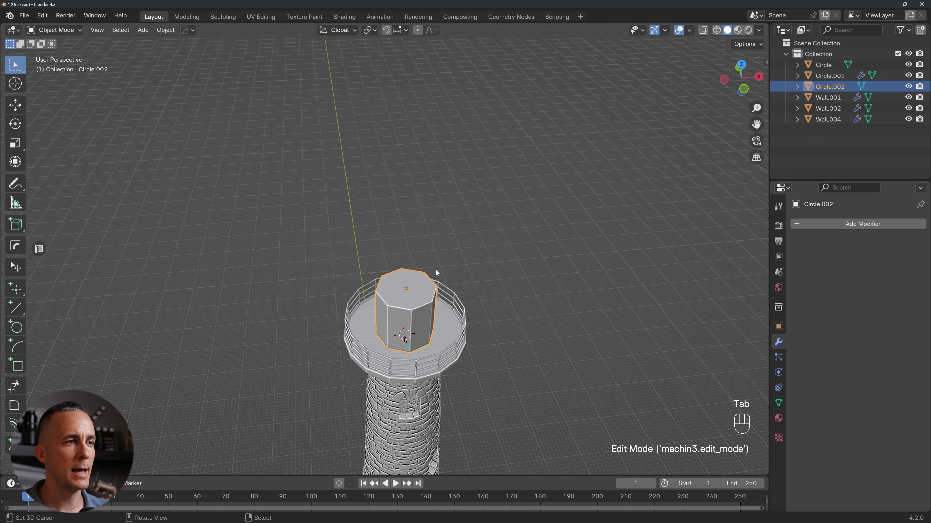
key(s)
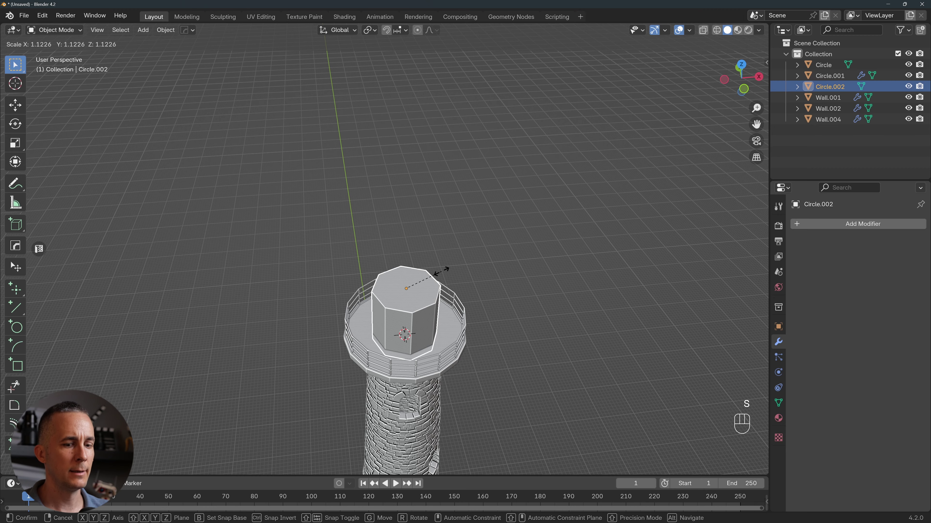
click(443, 271)
key(KP_1)
key(g)
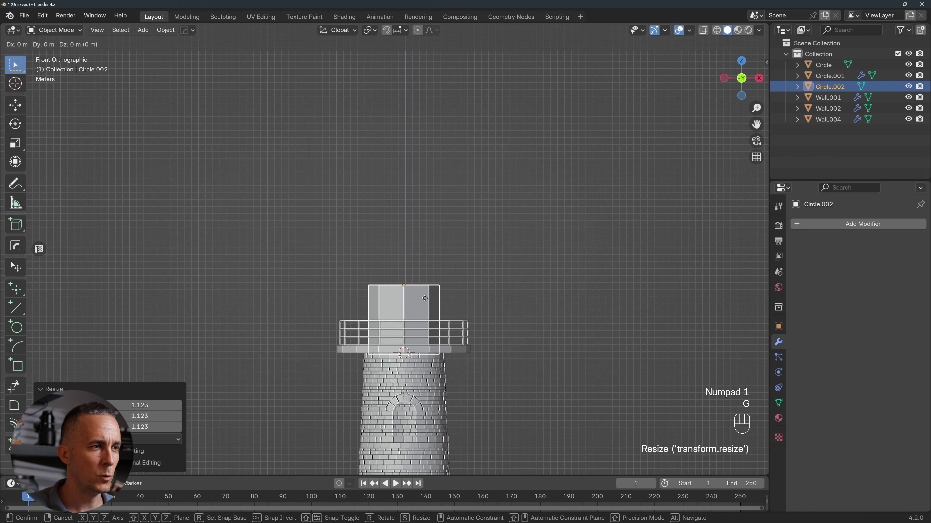
click(428, 289)
Bevel all vertical corner edges of the octagonal block with one segment and a width of about 0.0285 m
scroll(428, 289, down, 1)
shift+middle_drag(428, 289, 447, 200)
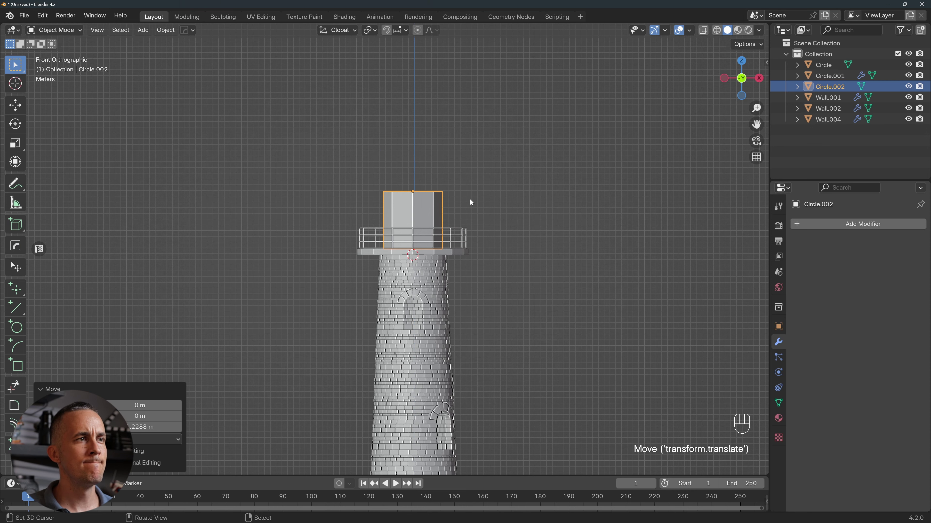
scroll(469, 200, down, 2)
scroll(444, 196, up, 3)
shift+middle_drag(443, 196, 426, 252)
key(Tab)
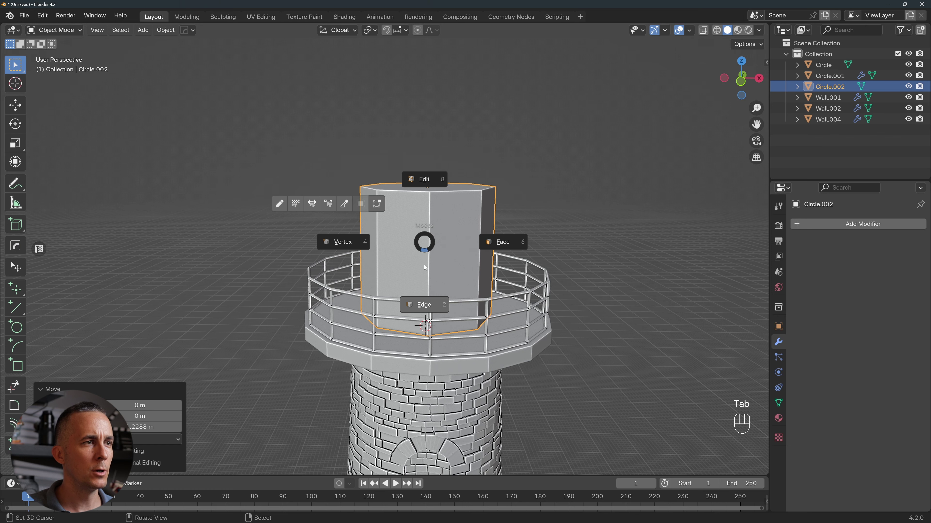
click(422, 305)
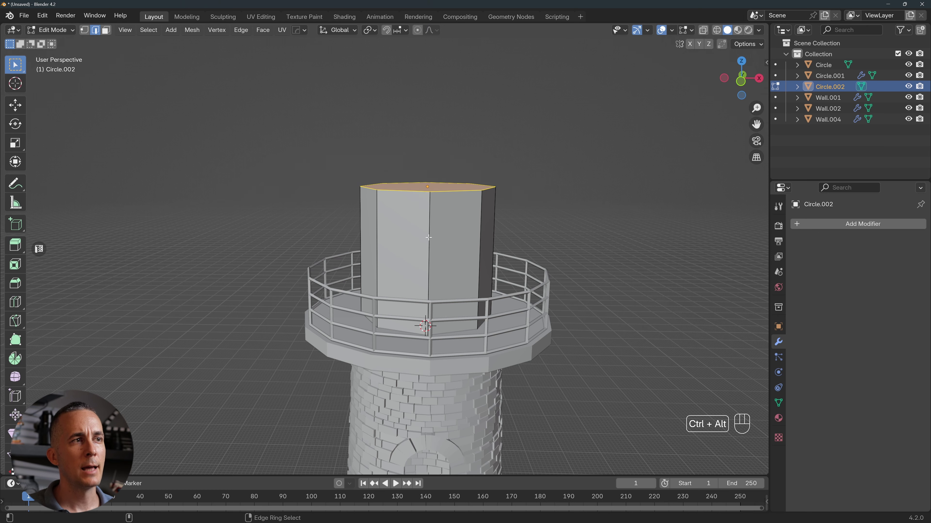
ctrl+alt+click(428, 237)
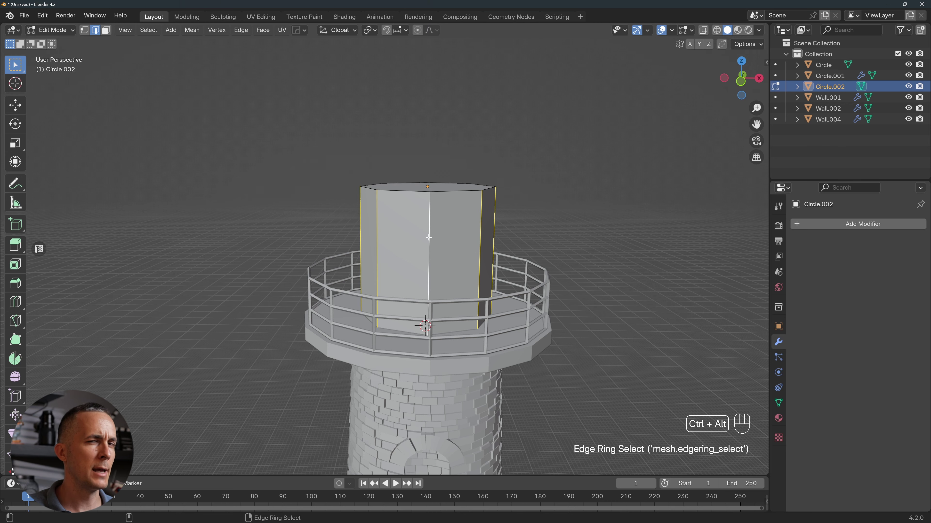
middle_drag(488, 256, 430, 268)
key(ctrl+b)
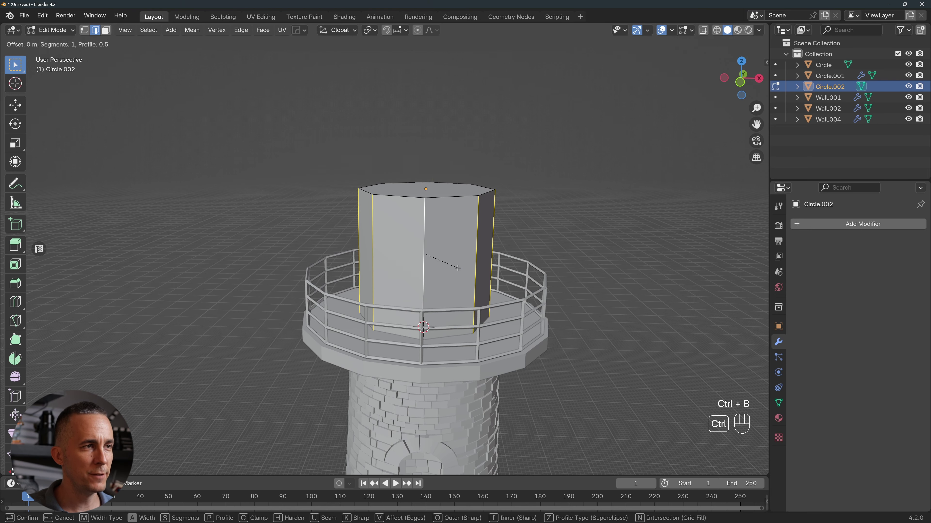
key(shift)
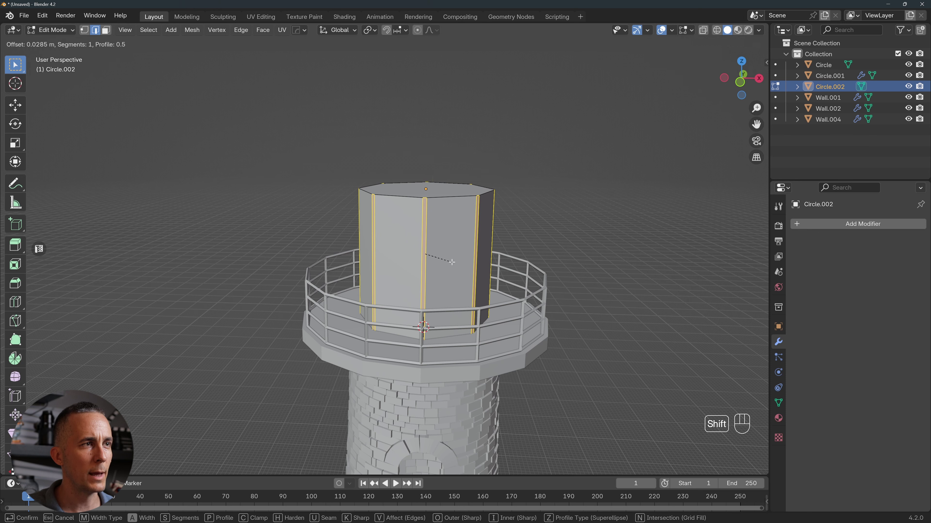
click(452, 262)
Add a horizontal loop cut halfway up the octagonal block
key(ctrl+r)
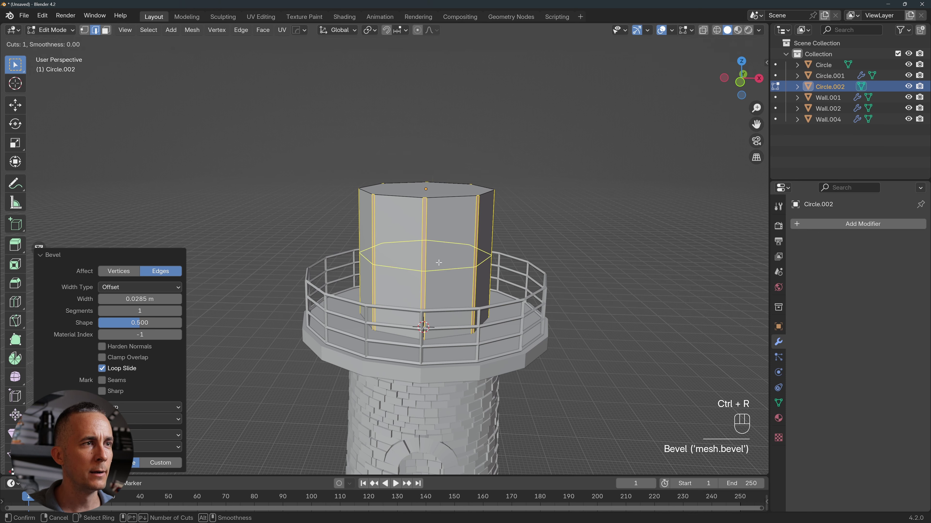
click(432, 266)
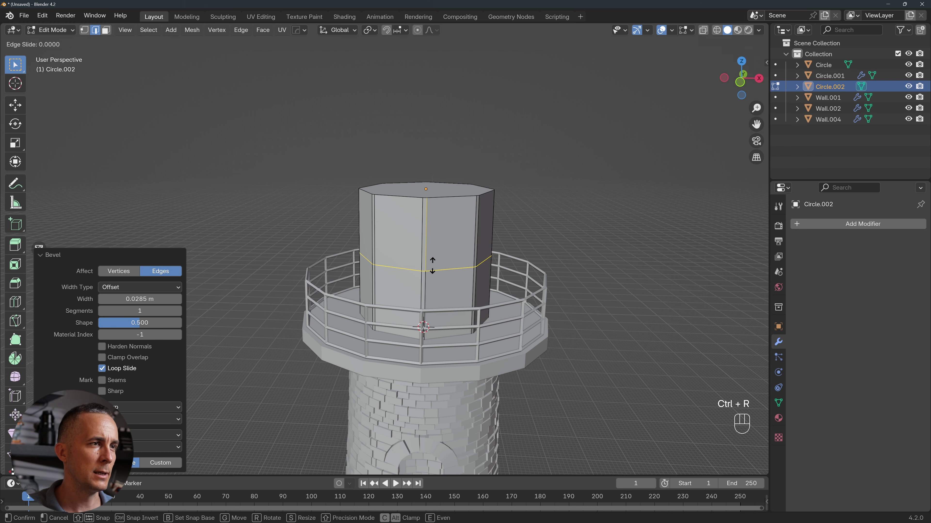
click(432, 266)
Add a second horizontal loop cut in the block's upper half and slide it close to the top edge
middle_drag(433, 265, 419, 237)
scroll(453, 254, up, 2)
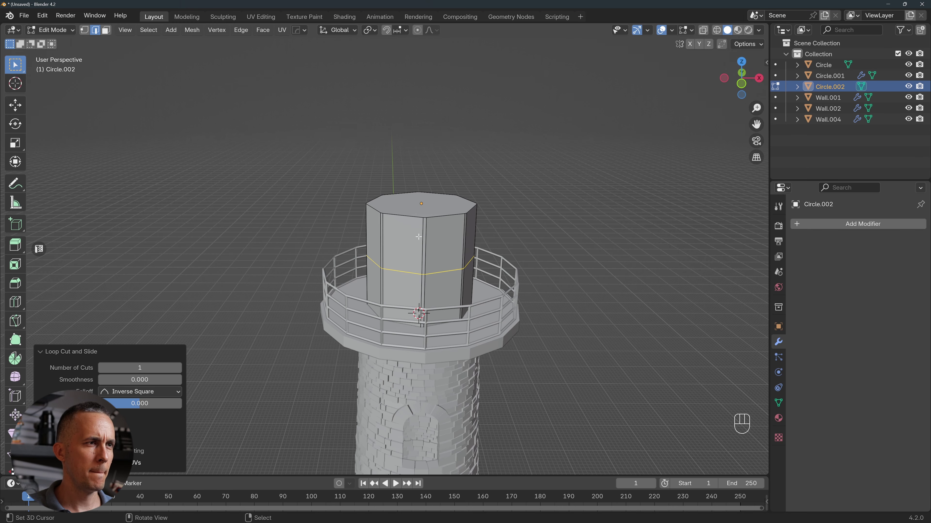
key(ctrl+r)
click(414, 217)
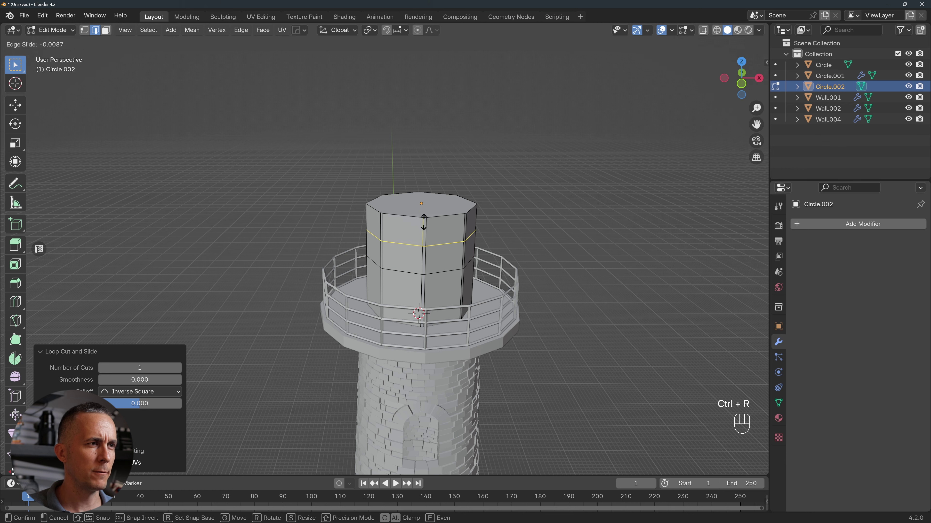
click(432, 198)
Raise the octagonal block's top face along Z, then bring it back down by about 0.44 m
middle_drag(439, 207, 443, 211)
scroll(421, 253, down, 3)
middle_drag(422, 254, 421, 223)
scroll(414, 248, up, 3)
key(ctrl+Tab)
click(401, 283)
click(444, 214)
key(g)
key(z)
click(446, 207)
scroll(433, 216, down, 4)
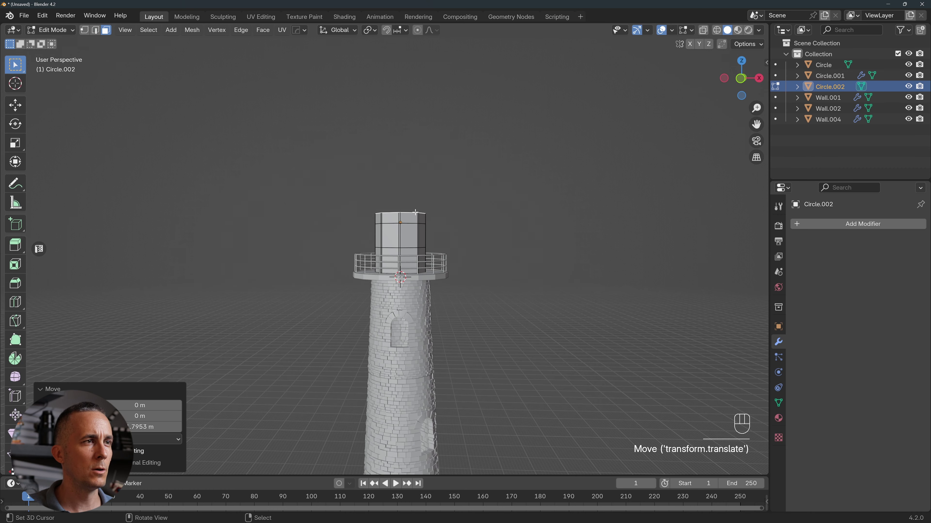
key(g)
key(z)
click(412, 217)
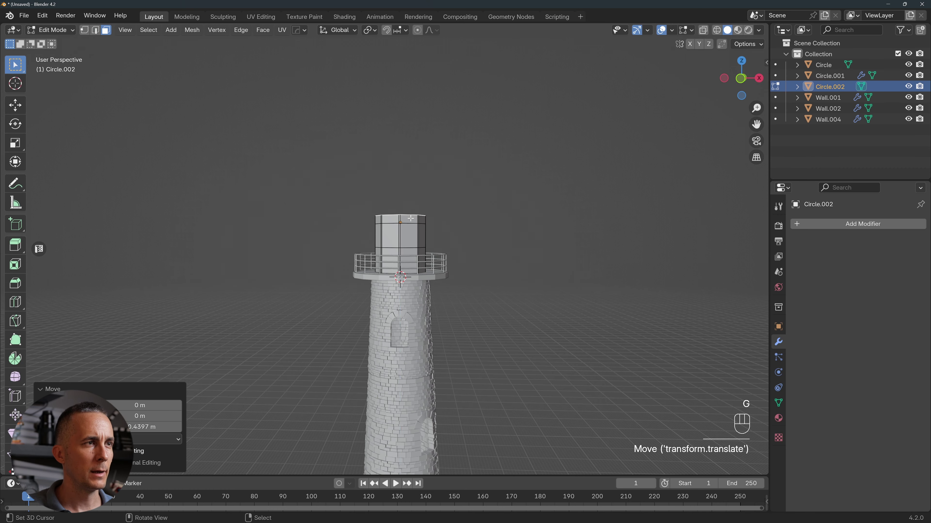
Move the block's upper edge loop up about 1.27 m along Z to just below the top edge
key(Tab)
click(410, 228)
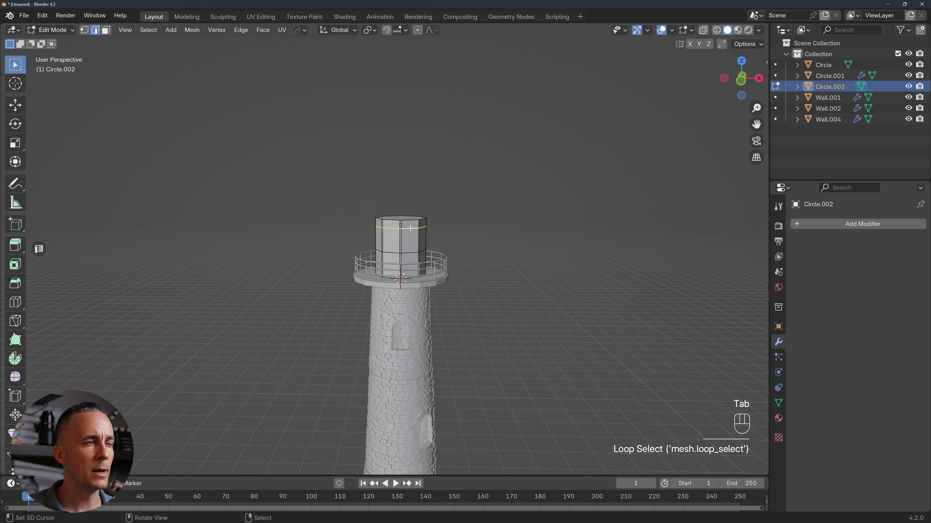
scroll(411, 228, up, 5)
shift+middle_drag(444, 218, 427, 237)
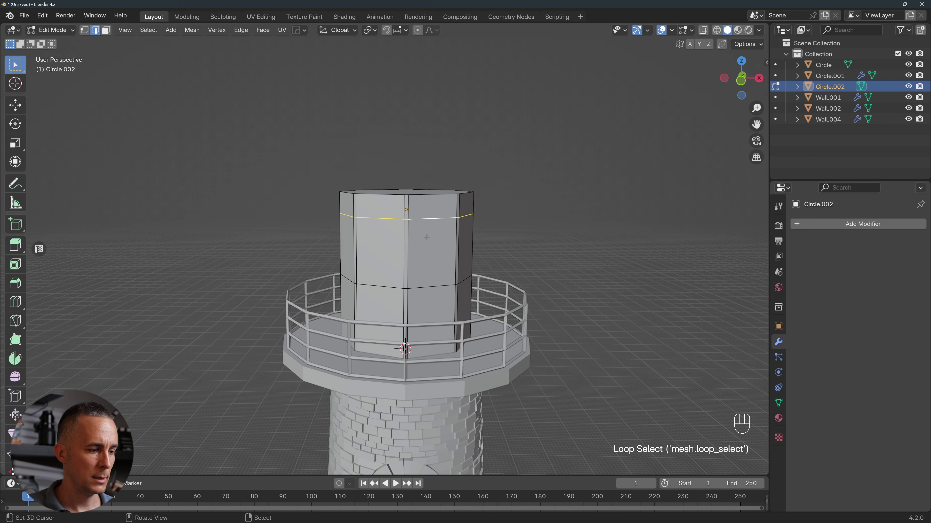
key(g)
key(z)
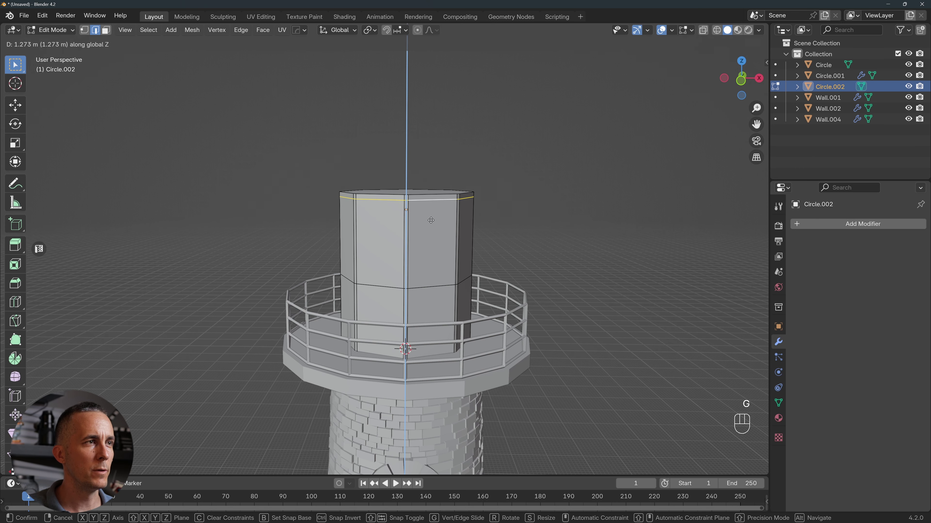
click(431, 220)
Scale the octagonal block's top face outward by about 1.33 and again by about 1.09 to form a roof overhang
middle_drag(431, 220, 418, 235)
key(Tab)
click(416, 220)
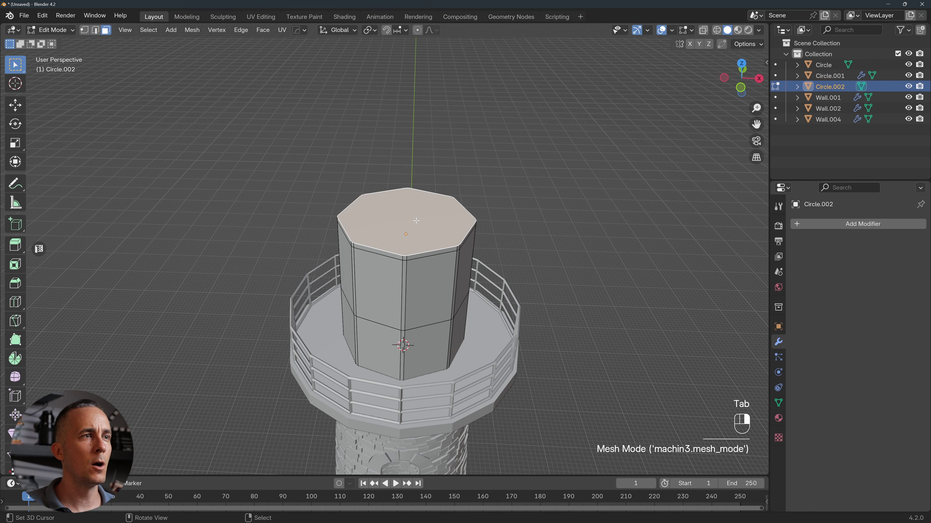
click(416, 221)
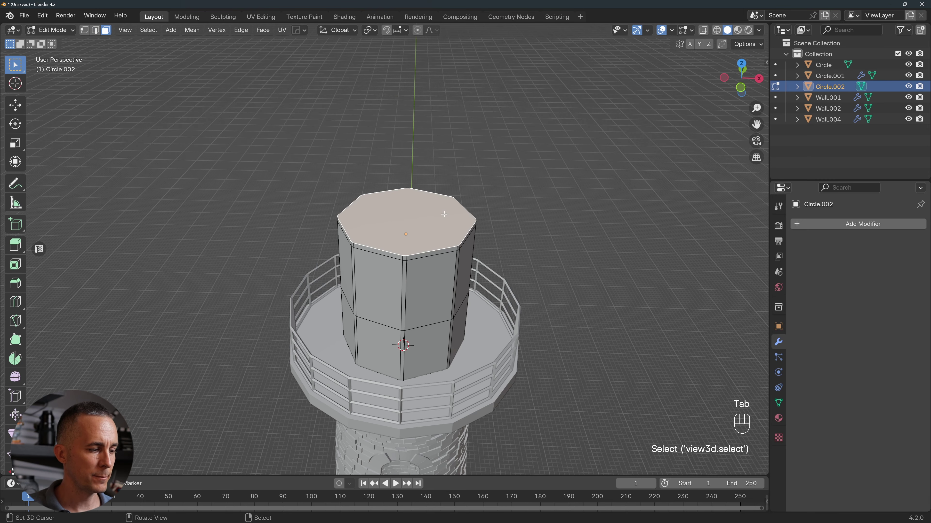
key(s)
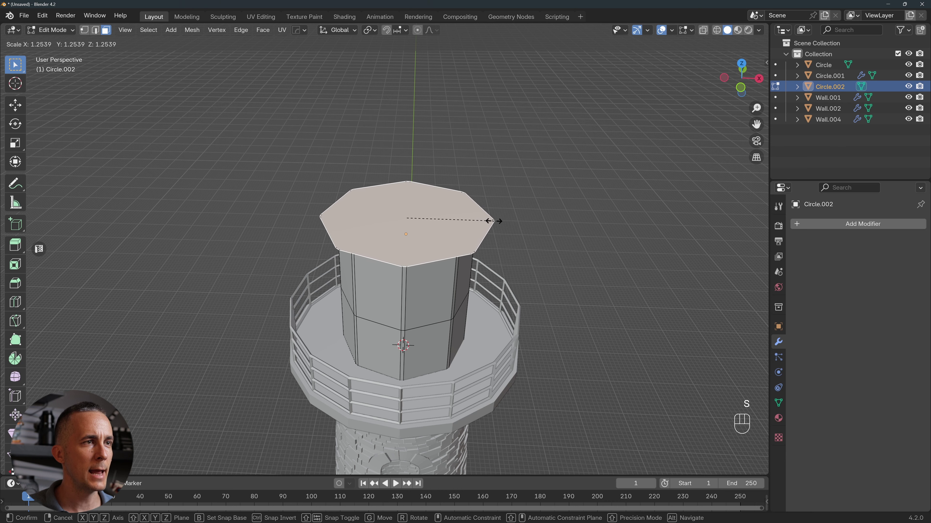
click(499, 223)
middle_drag(499, 223, 546, 206)
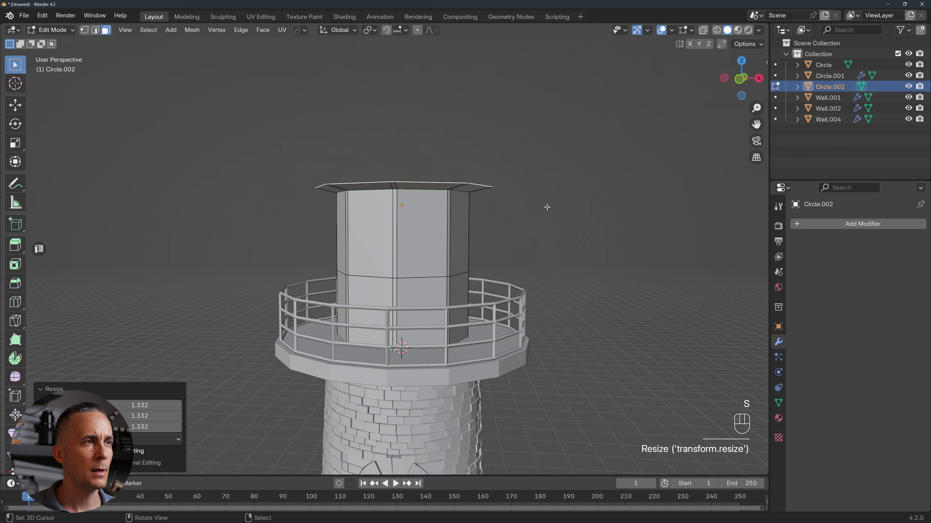
key(s)
click(560, 208)
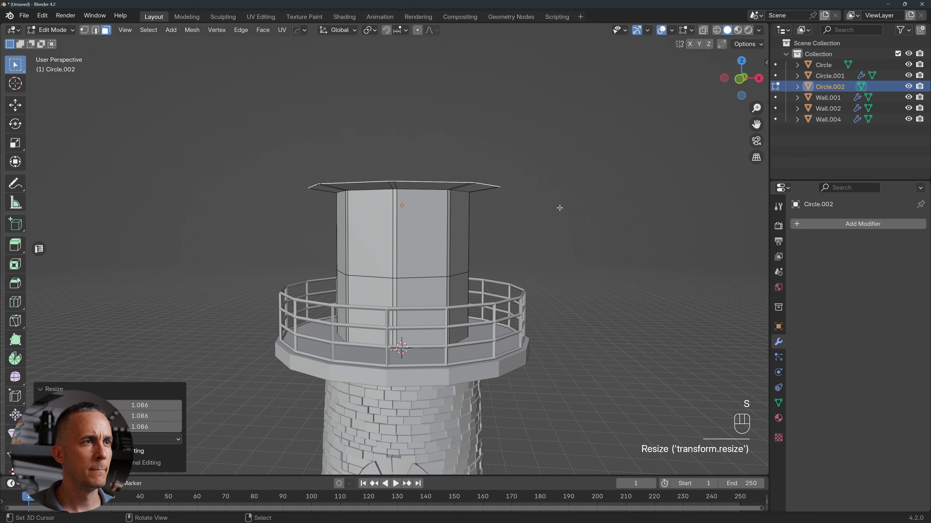
middle_drag(453, 207, 458, 184)
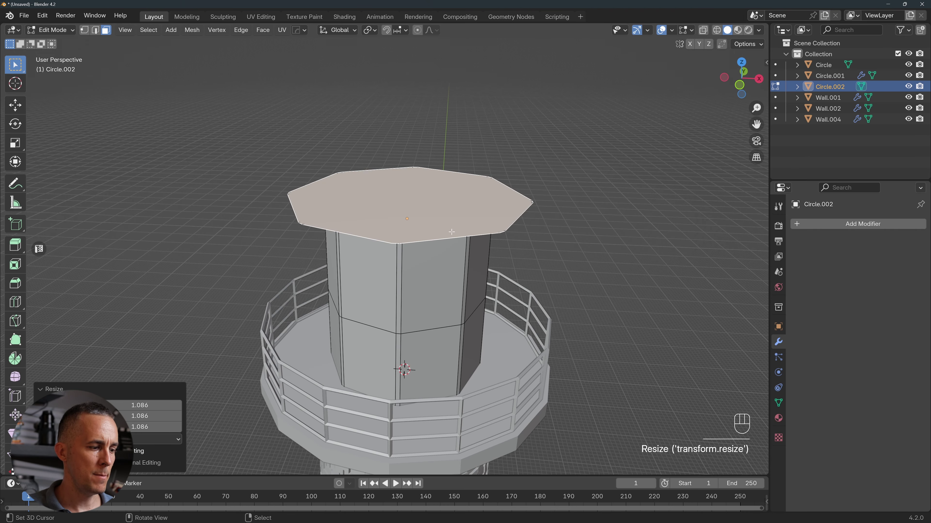
Extrude the overhanging top face upward and scale it down to a small peak, forming the lantern room's sloped roof
key(e)
click(459, 178)
key(s)
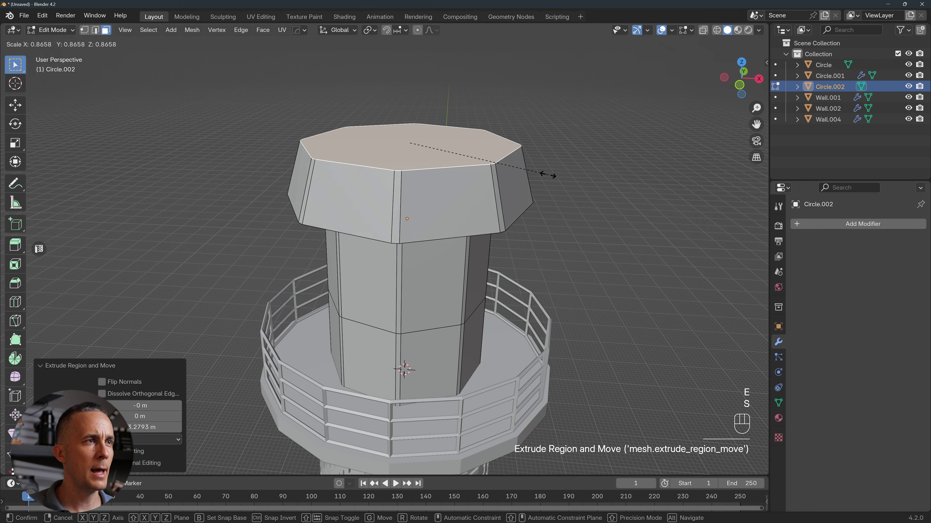
click(410, 153)
Extrude a neck about 0.72 m tall from the roof peak and shape a faceted knob above it, scaling its top face by about 0.267
middle_drag(409, 153, 480, 174)
key(e)
click(485, 179)
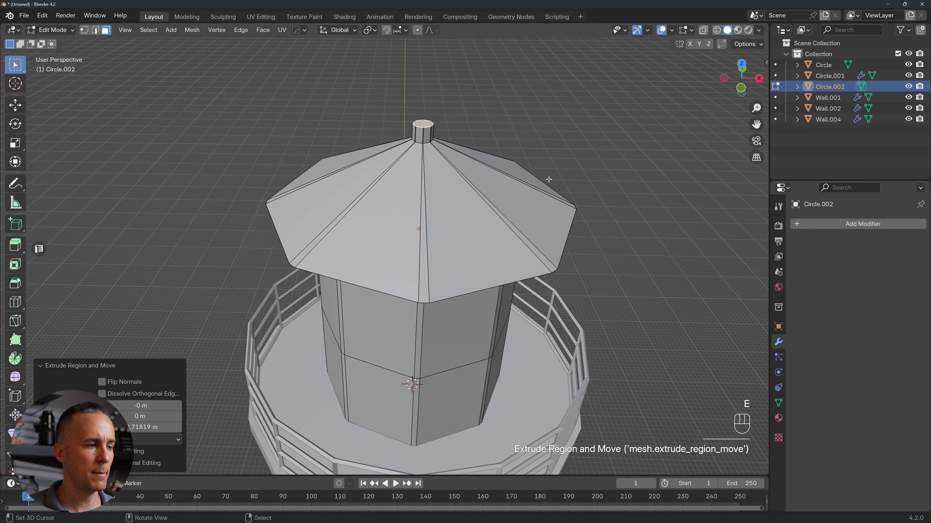
key(e)
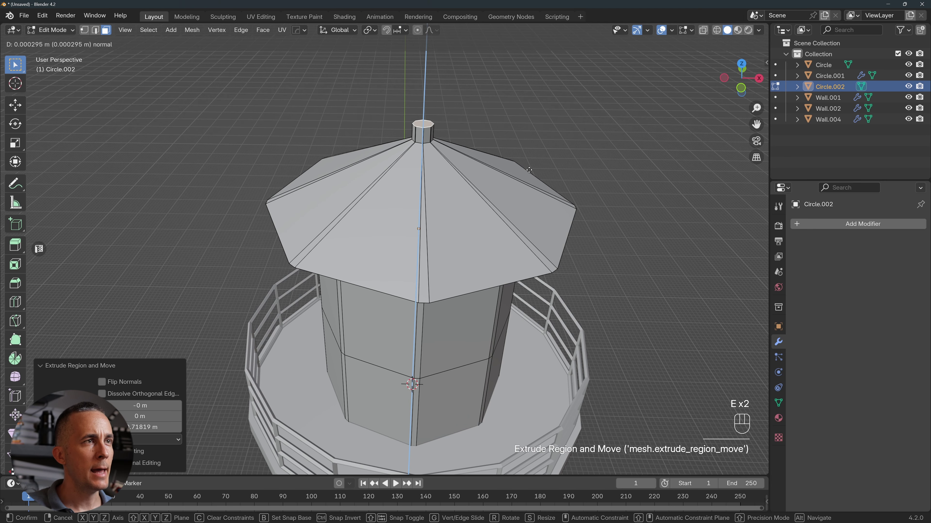
key(s)
click(465, 128)
Extrude the knob's top face upward into a long thin spire and scale its tip by about 0.414
scroll(458, 147, down, 2)
middle_drag(457, 150, 457, 154)
key(e)
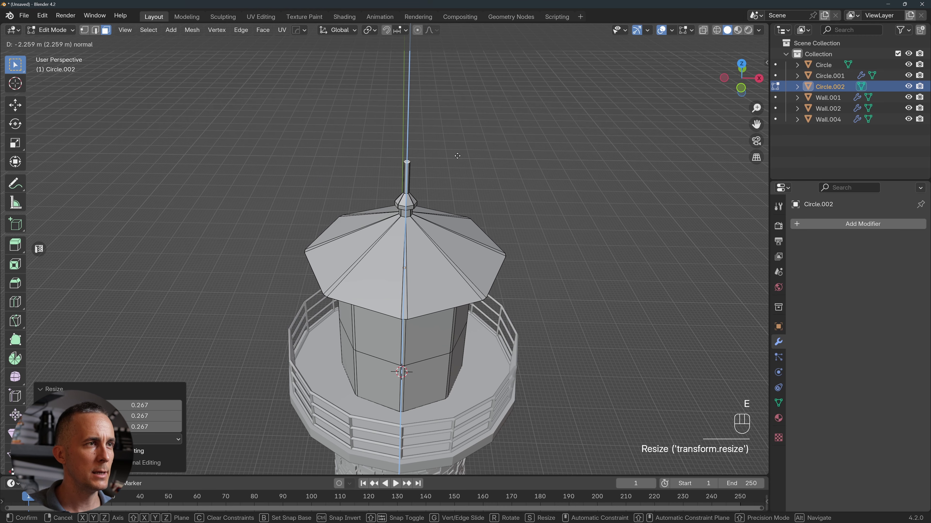
click(462, 144)
key(s)
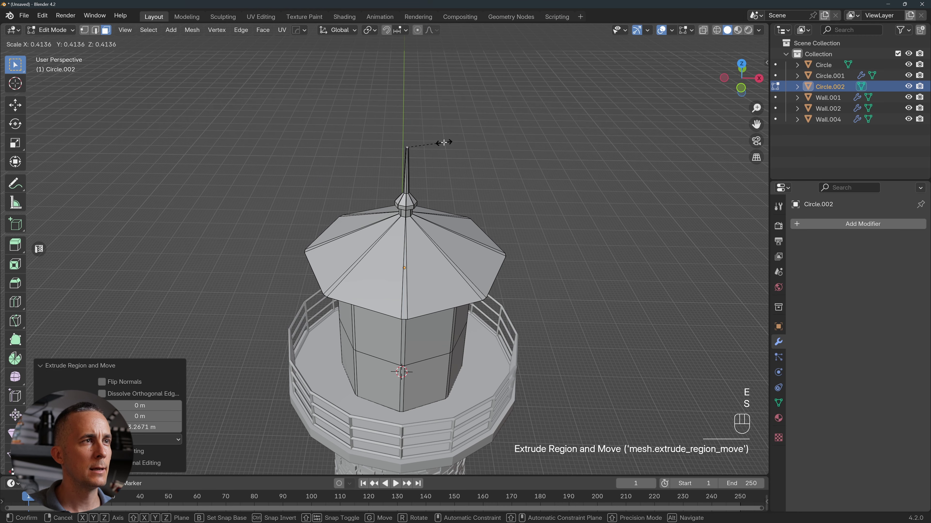
click(443, 142)
Add a horizontal loop cut around the upper half of the lantern room's walls and slide it along them
scroll(439, 201, down, 3)
middle_drag(438, 201, 439, 158)
scroll(415, 214, up, 2)
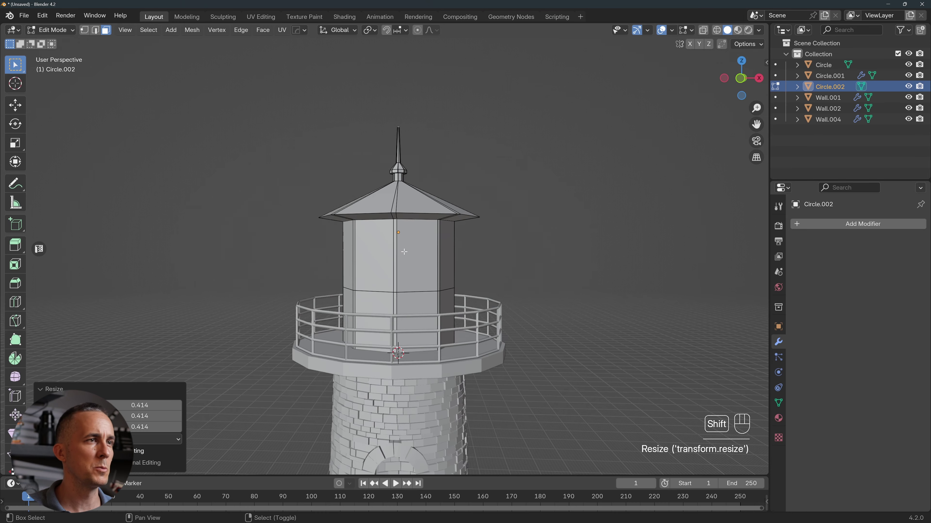
scroll(403, 251, up, 2)
middle_drag(404, 252, 430, 140)
scroll(431, 140, up, 2)
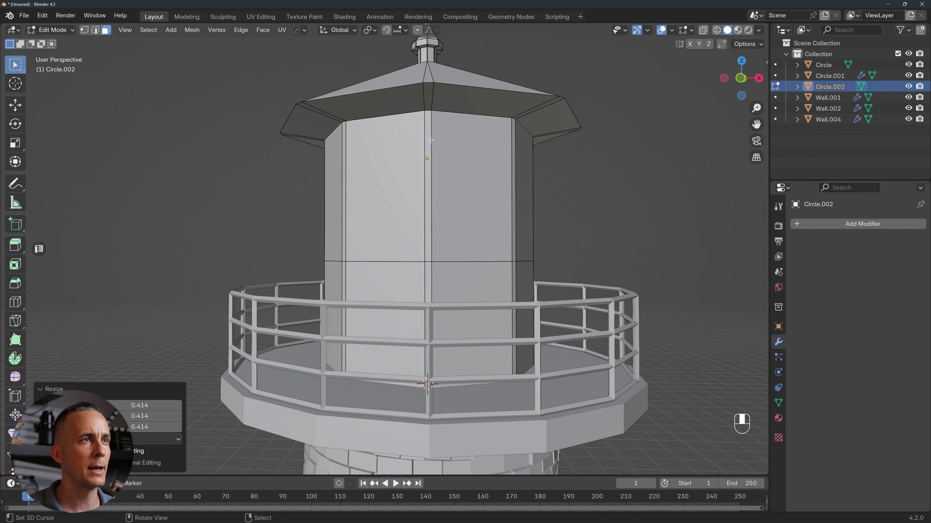
scroll(431, 140, up, 2)
key(ctrl+r)
click(440, 117)
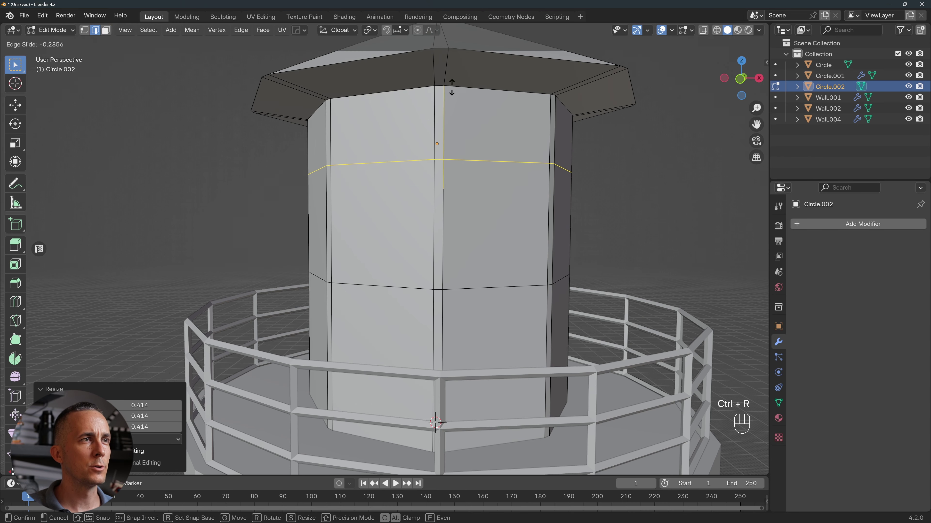
click(463, 469)
middle_drag(463, 469, 471, 155)
scroll(470, 97, down, 10)
Leave mesh editing and, in front view, move the middle wall section Wall.001 about 0.12 m in the negative X direction
key(Tab)
click(451, 316)
key(g)
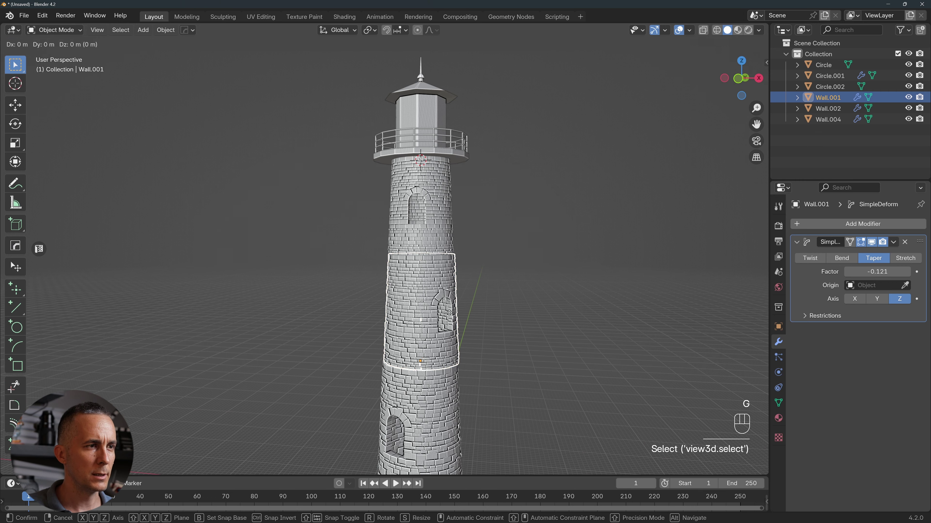
right_click(449, 313)
key(KP_1)
scroll(453, 316, up, 5)
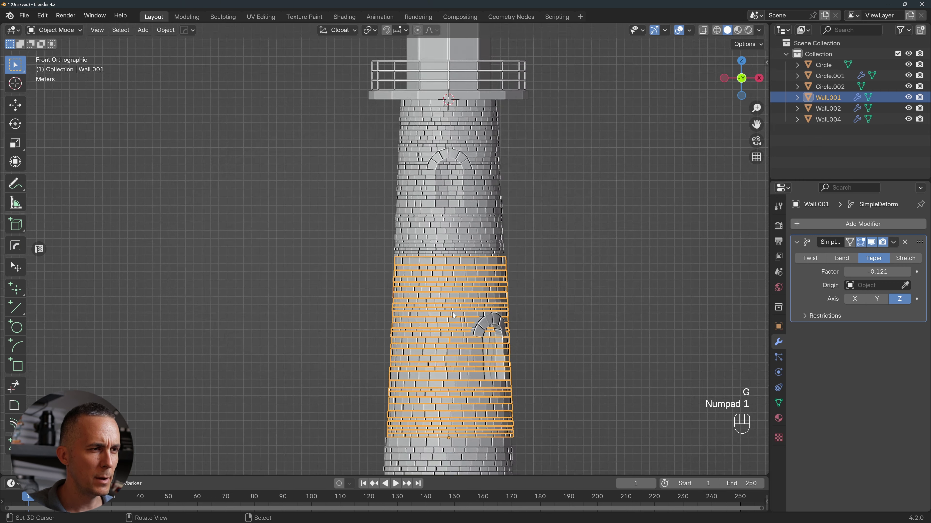
shift+scroll(458, 279, down, 3)
key(g)
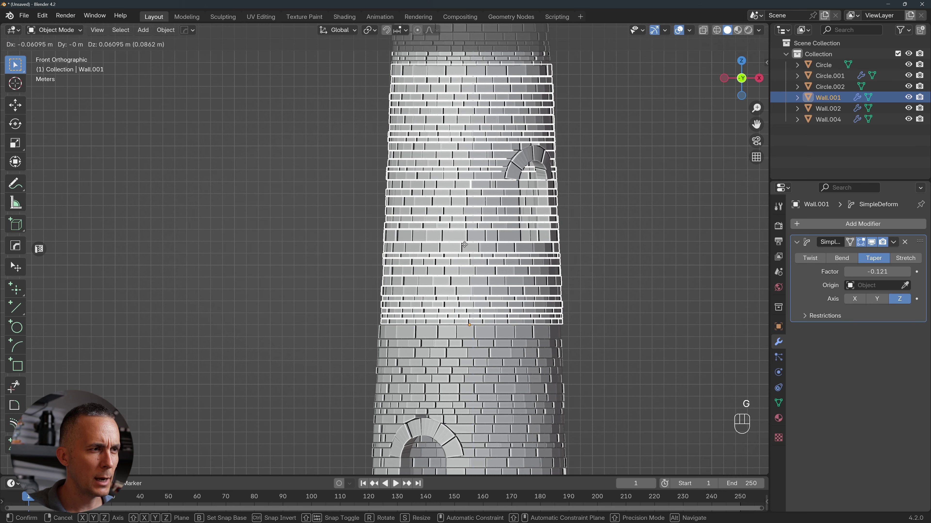
key(x)
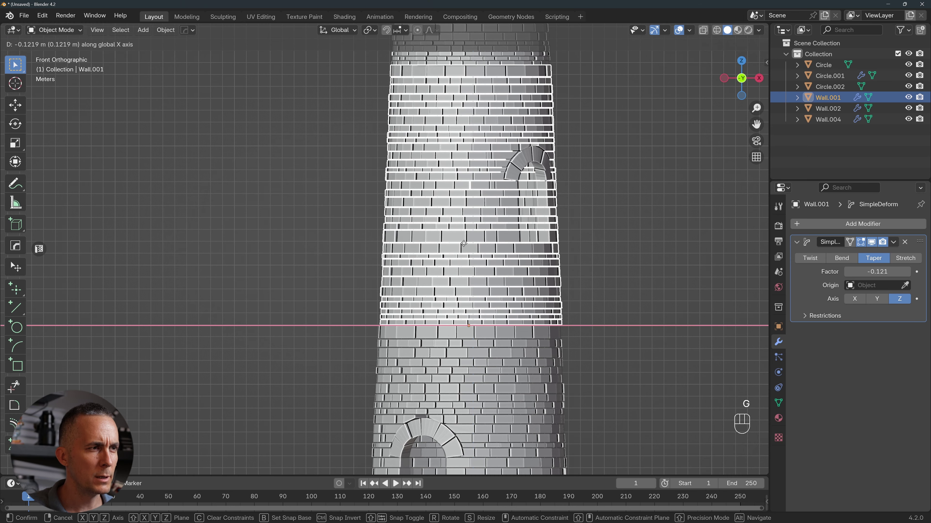
click(463, 243)
shift+scroll(461, 218, up, 3)
click(641, 175)
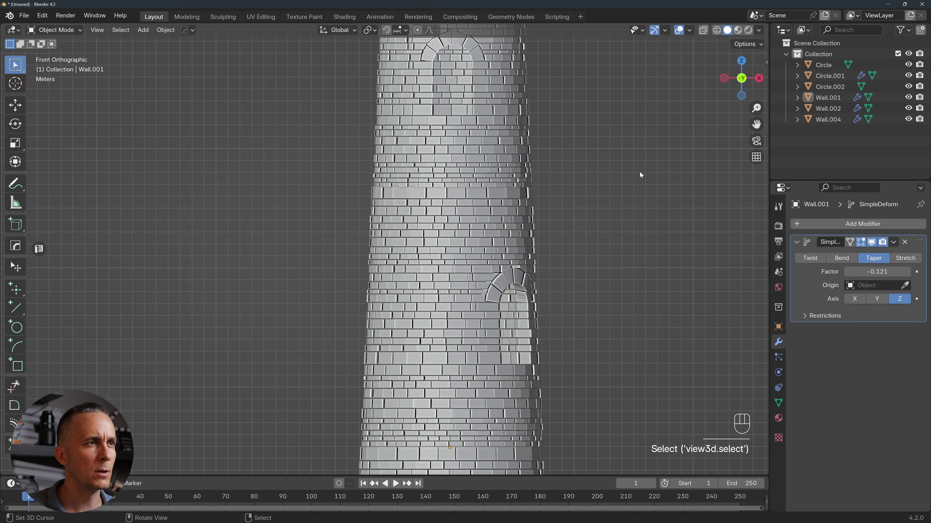
middle_drag(515, 176, 438, 246)
scroll(293, 200, down, 8)
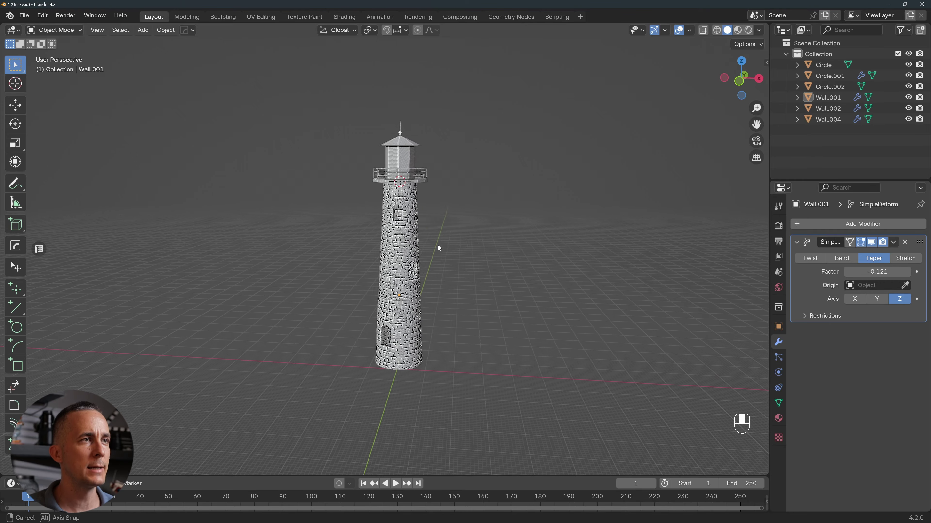
scroll(436, 244, up, 2)
scroll(436, 243, down, 2)
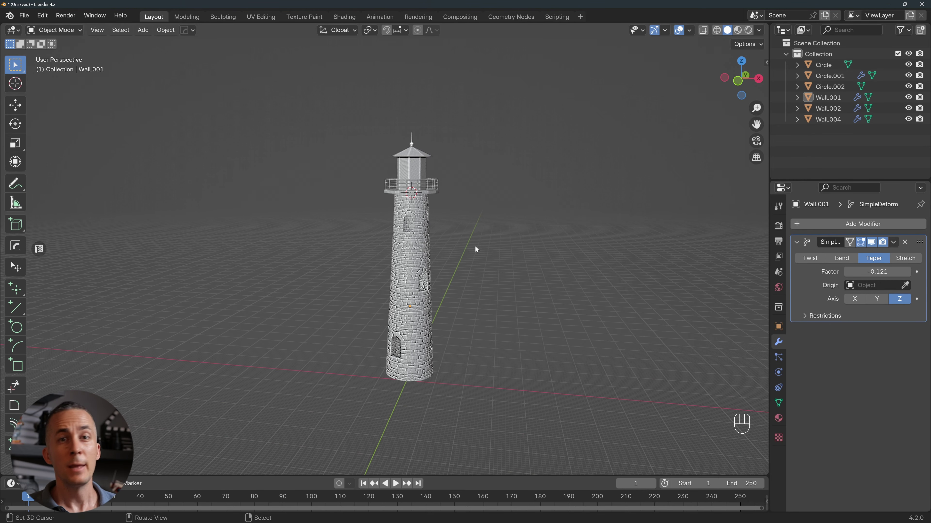
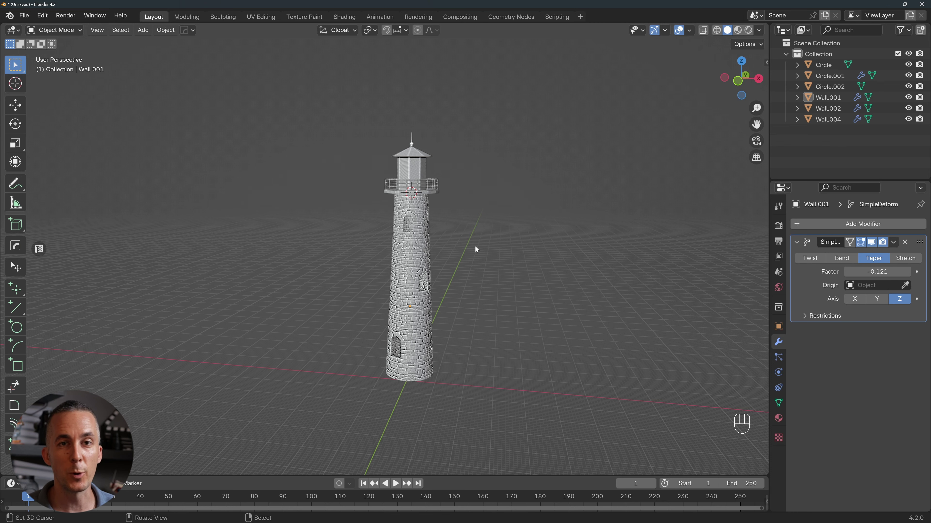
middle_drag(437, 258, 492, 293)
scroll(456, 282, up, 1)
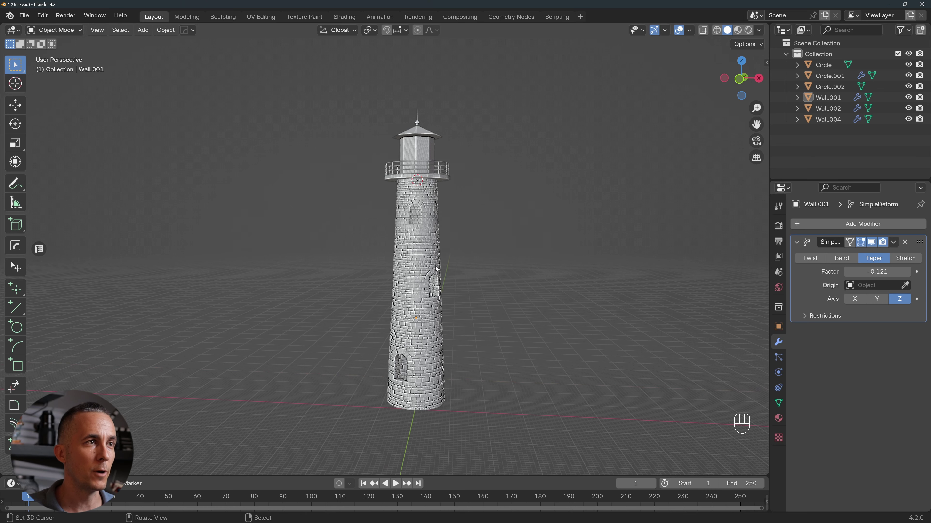
middle_drag(435, 243, 406, 229)
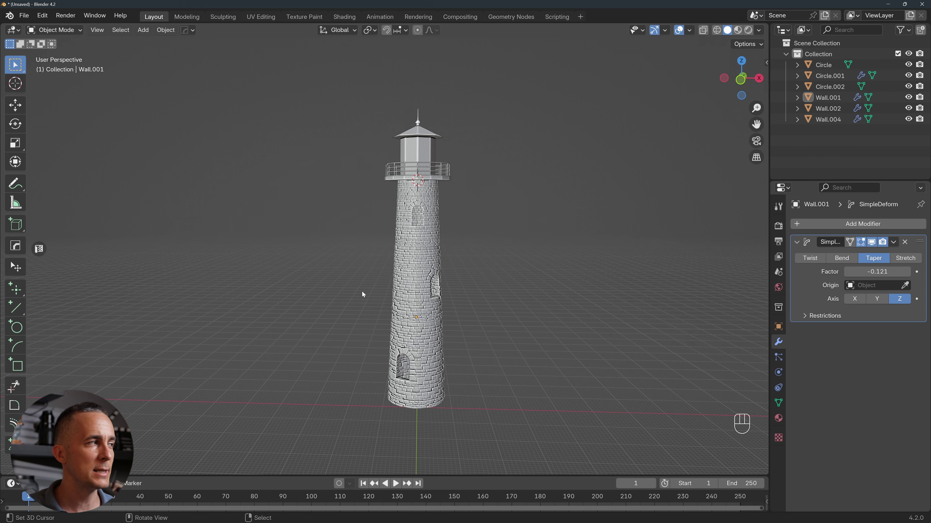
Switch to Poly Haven in the browser, open its model library from the home page and search for "rocks"
key(alt+Tab)
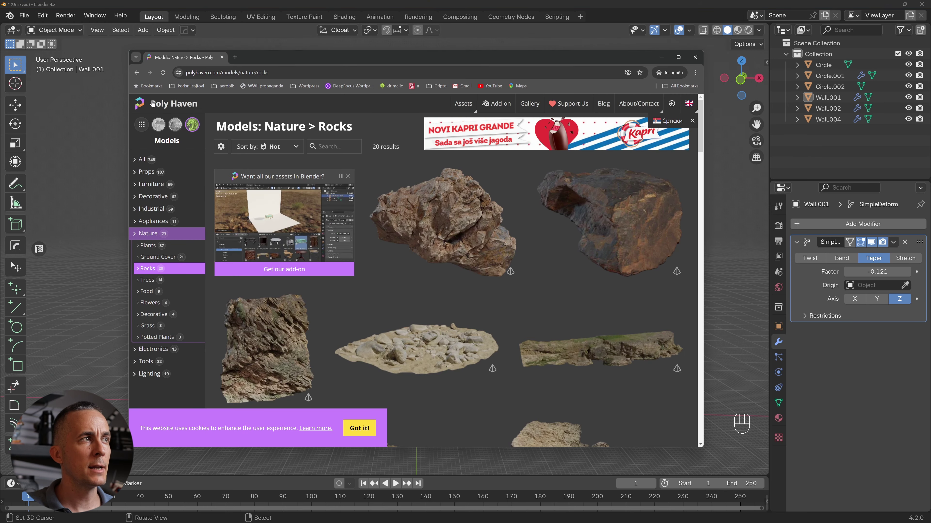
click(173, 104)
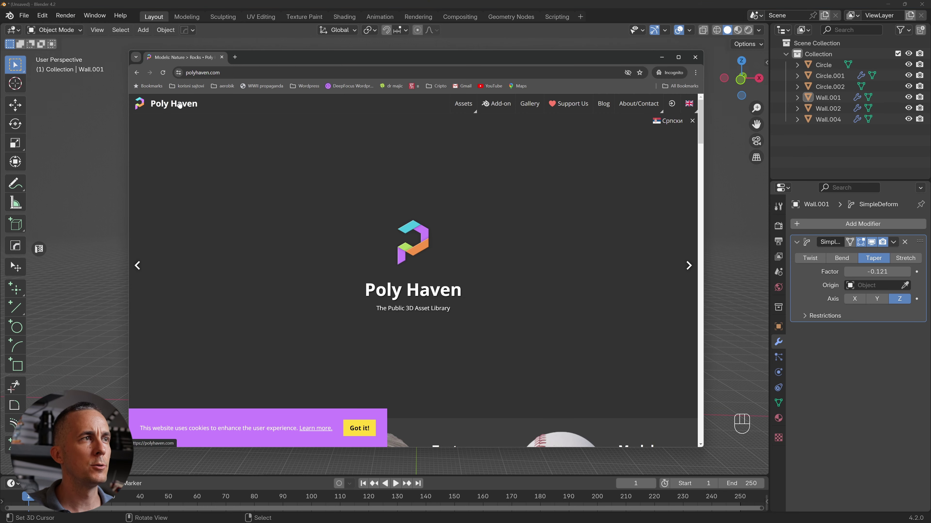
scroll(524, 184, down, 1)
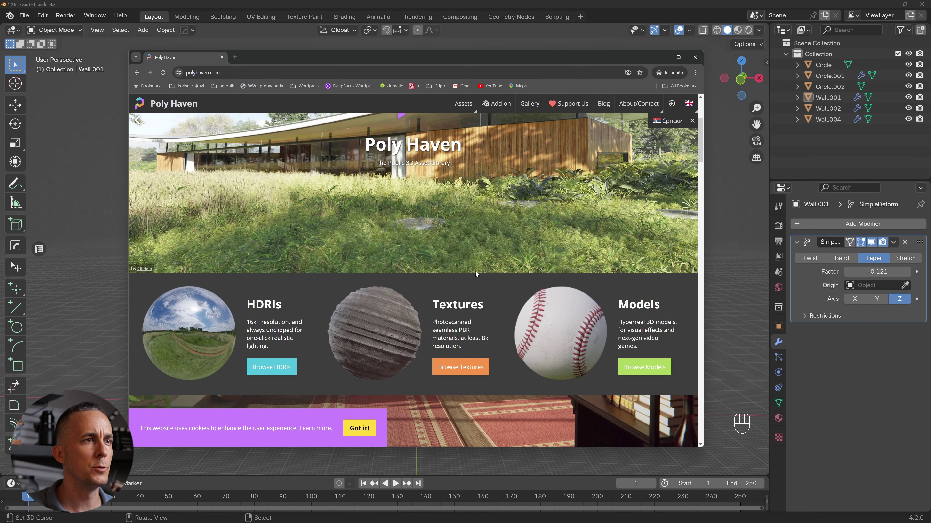
click(523, 301)
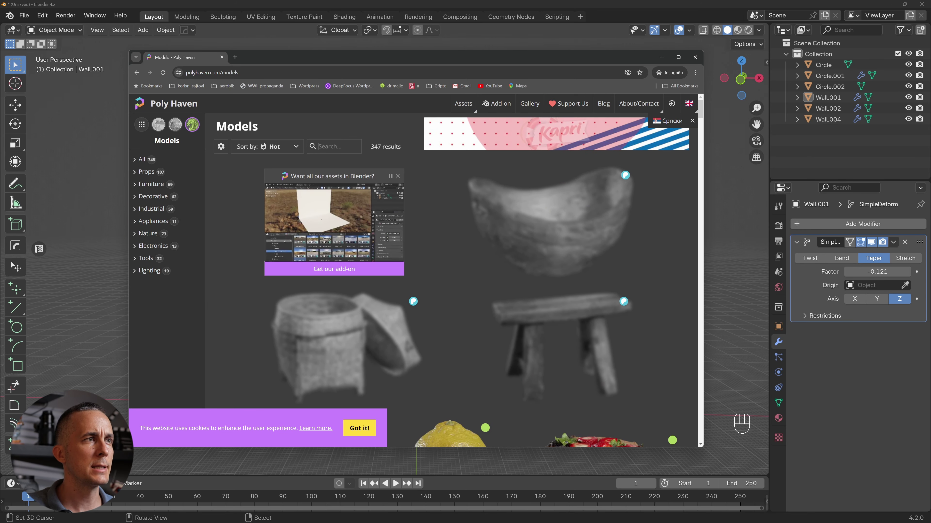
click(335, 147)
text(rocks)
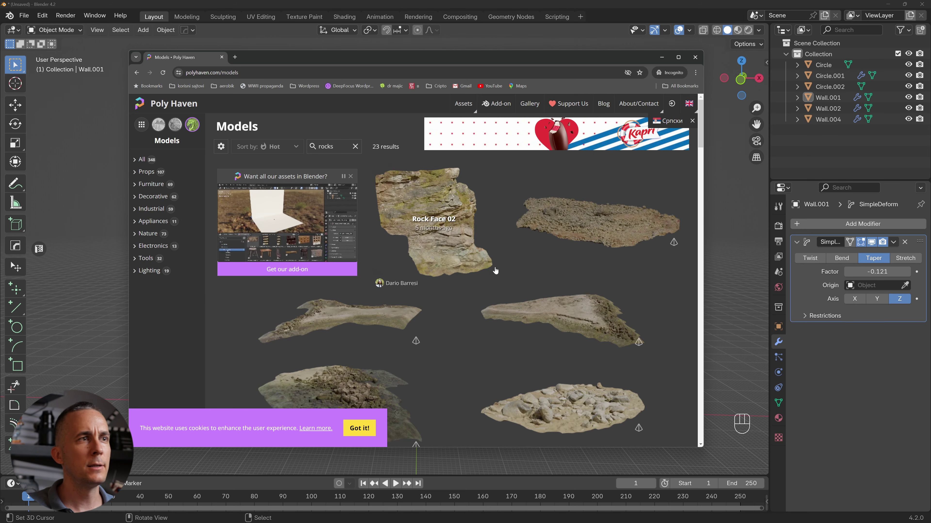
Browse the rock models for suitable boulders and cliff pieces, then return to the lighthouse scene in Blender
scroll(494, 264, down, 3)
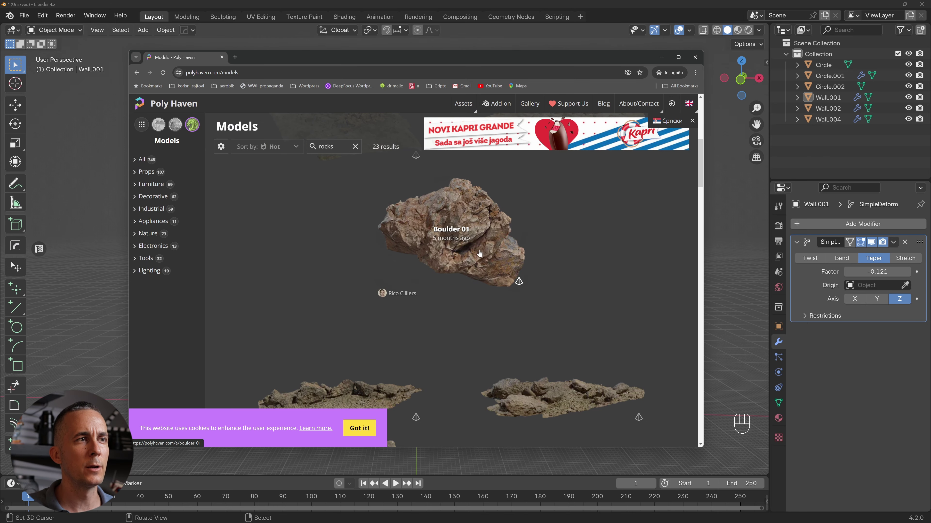
scroll(513, 293, down, 2)
scroll(534, 342, down, 10)
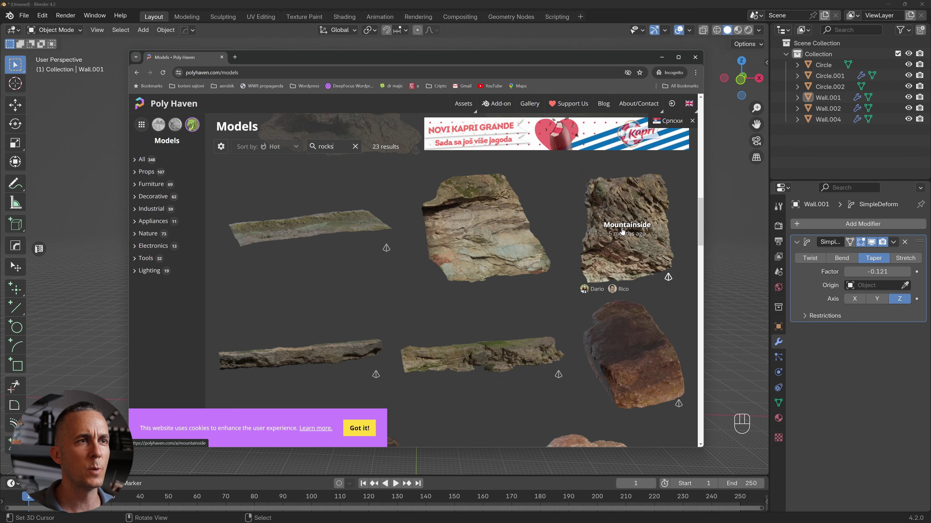
scroll(619, 220, down, 5)
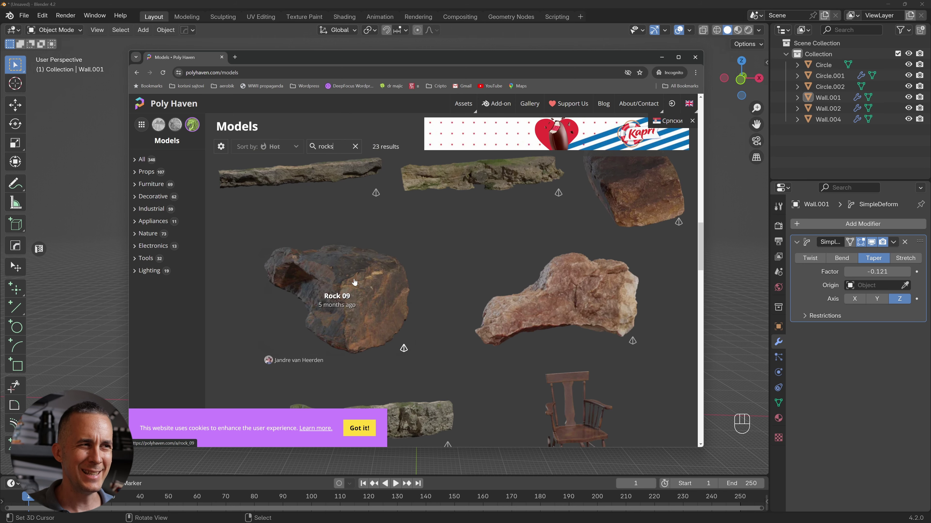
scroll(354, 302, down, 3)
scroll(358, 300, up, 6)
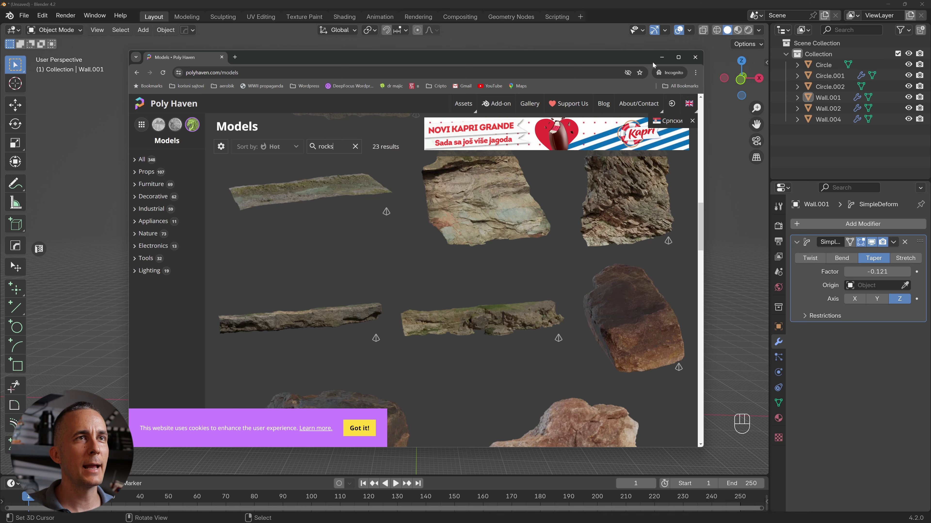
click(661, 58)
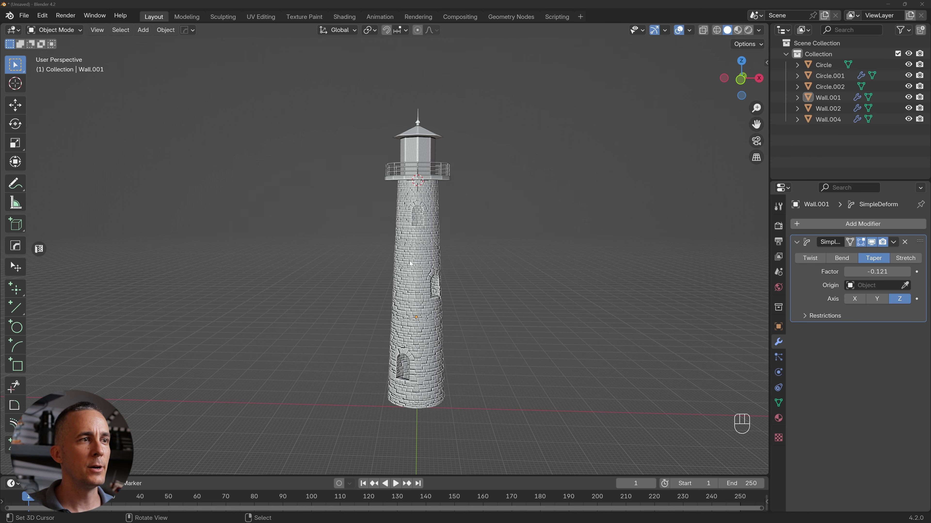
middle_drag(409, 263, 399, 261)
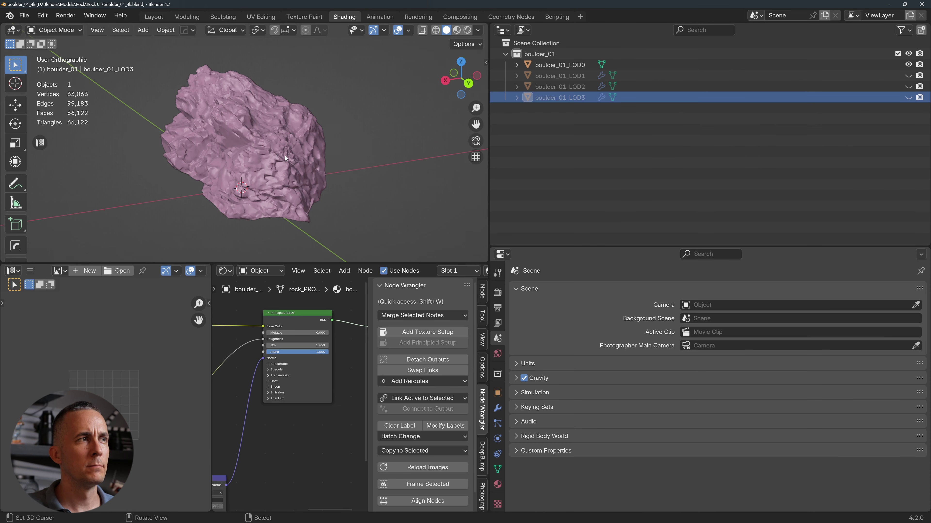
Copy the full-detail boulder boulder_01_LOD0 and close the boulder_01_4k file
click(252, 133)
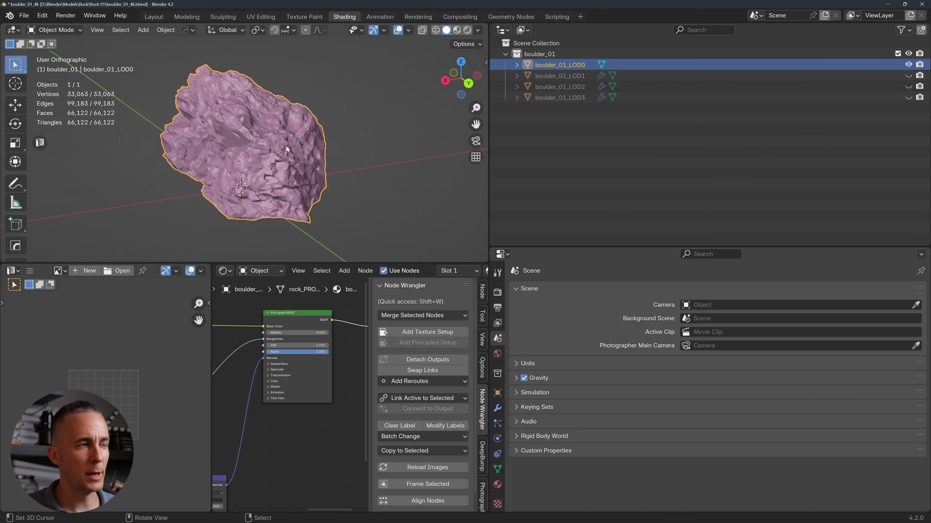
ctrl+click(286, 148)
key(ctrl+c)
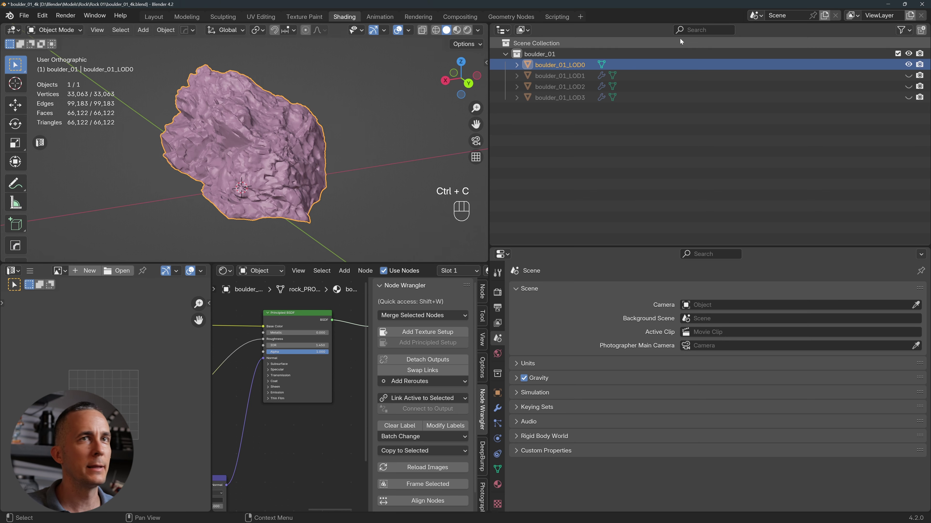
key(ctrl+c)
click(308, 164)
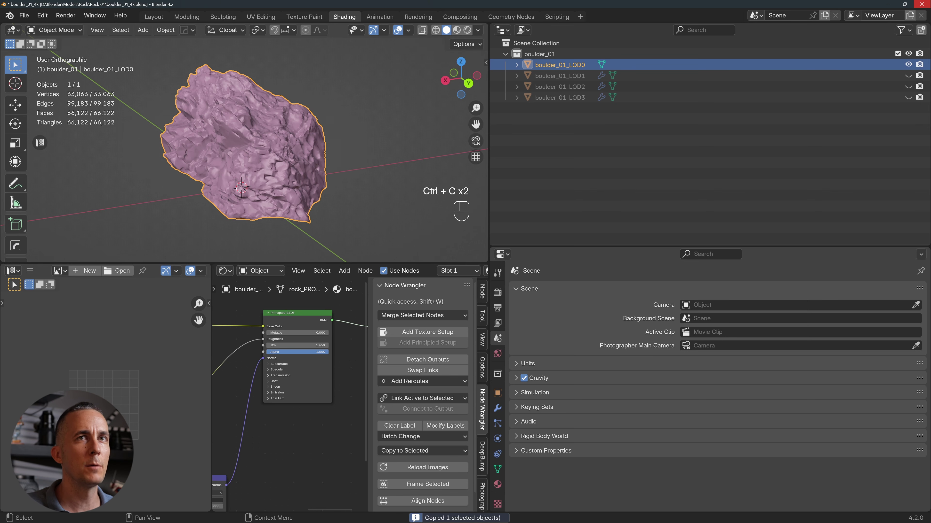
click(928, 4)
click(501, 280)
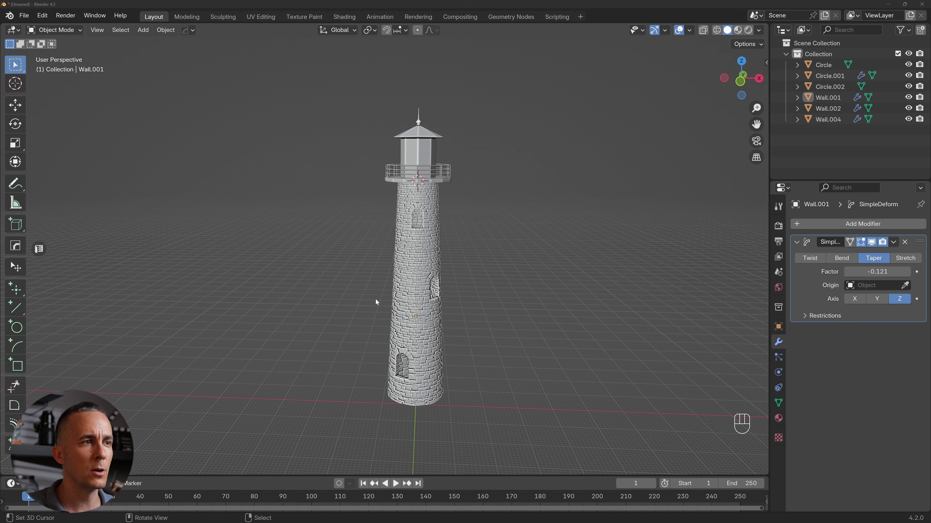
Paste the boulder into the lighthouse scene and scale it up about 21.9 times at the tower's foot
middle_drag(558, 329, 457, 329)
key(ctrl+v)
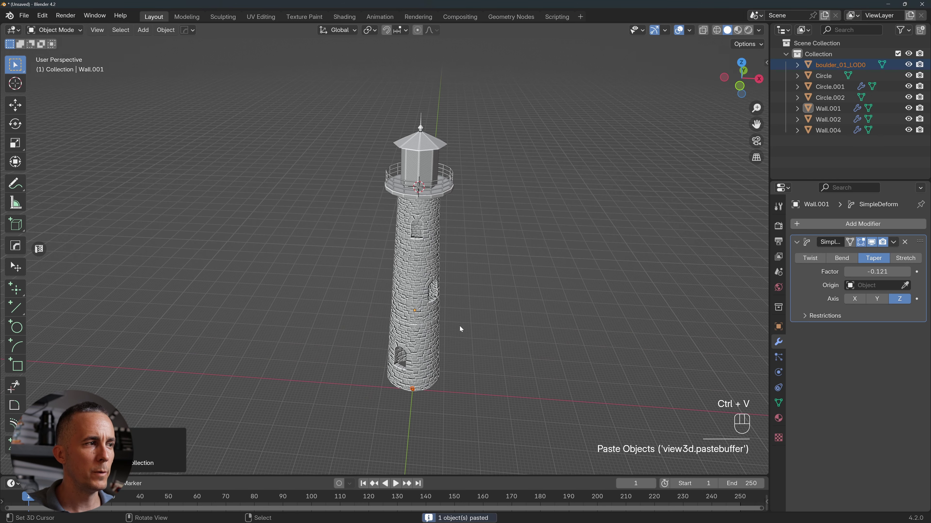
key(s)
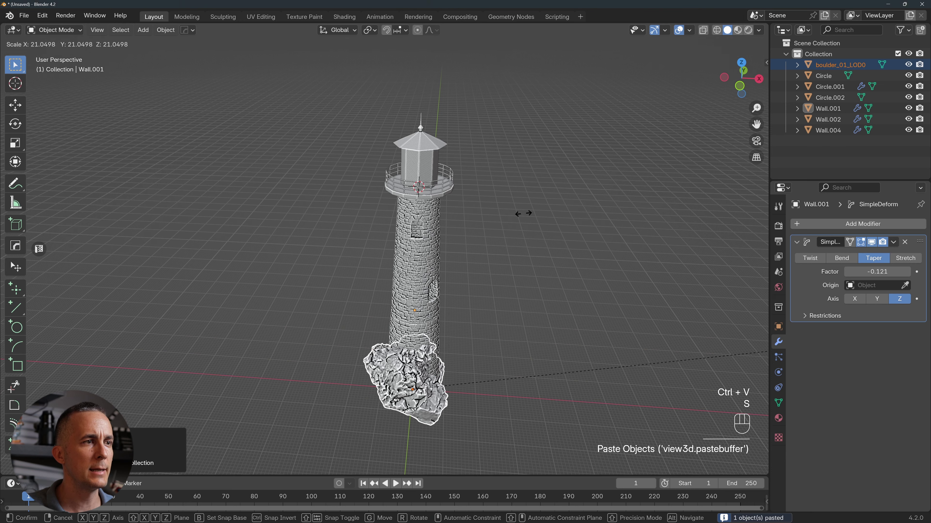
click(531, 212)
middle_drag(582, 219, 557, 275)
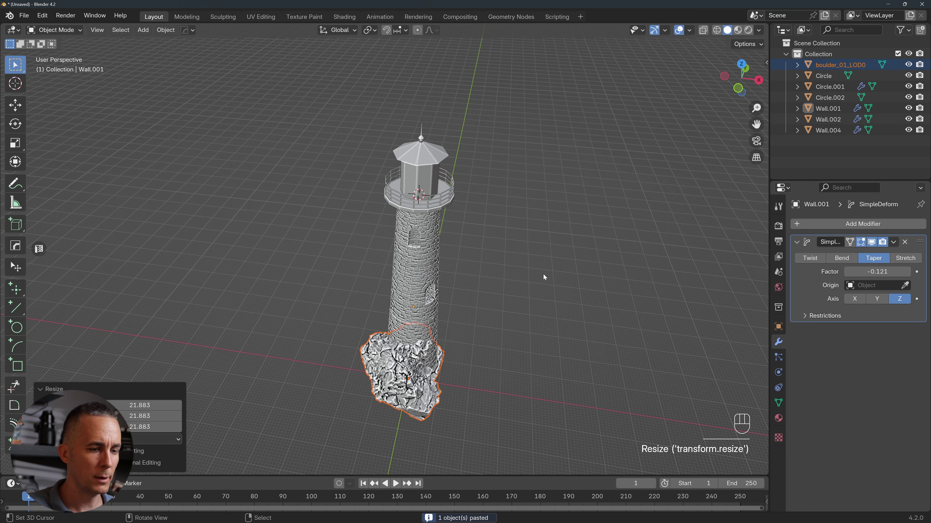
In top view, reposition and rotate the boulder so it sits on the front side of the tower base
key(KP_7)
key(g)
click(450, 329)
key(r)
click(410, 200)
key(g)
click(467, 270)
Lower the boulder about 10.7 m along the Z axis so the tower base rises above it
middle_drag(466, 270, 456, 203)
scroll(456, 204, down, 2)
key(g)
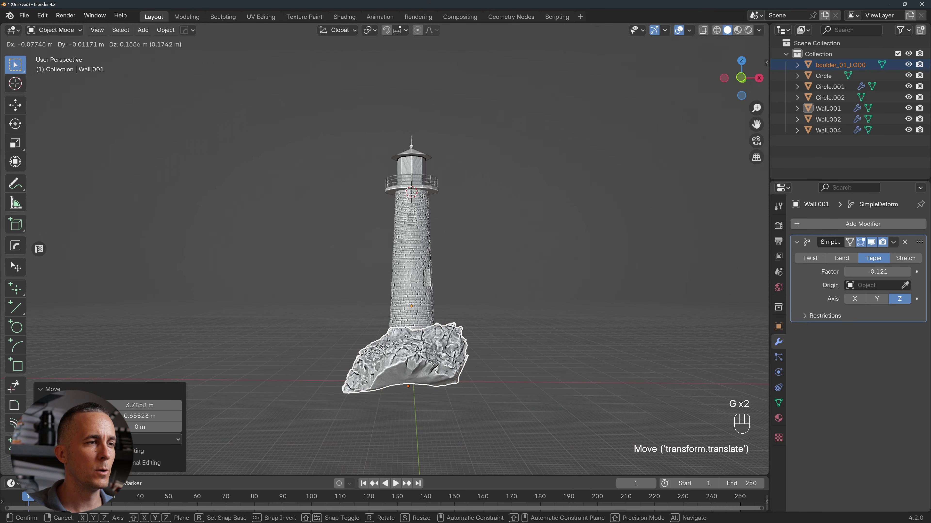
middle_click(434, 379)
middle_drag(474, 409, 497, 419)
In top view, duplicate the boulder, place the copy behind the tower and rescale it
key(KP_7)
key(shift+d)
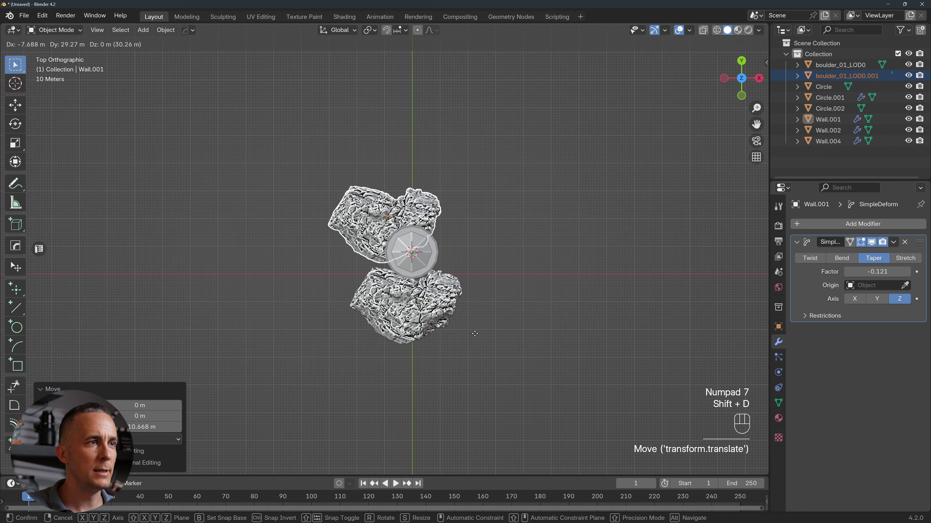
click(469, 326)
key(s)
click(463, 248)
Move the duplicate boulder about 8.5 m in negative Y, then about 8 m in negative X and 3.4 m in negative Y
key(f)
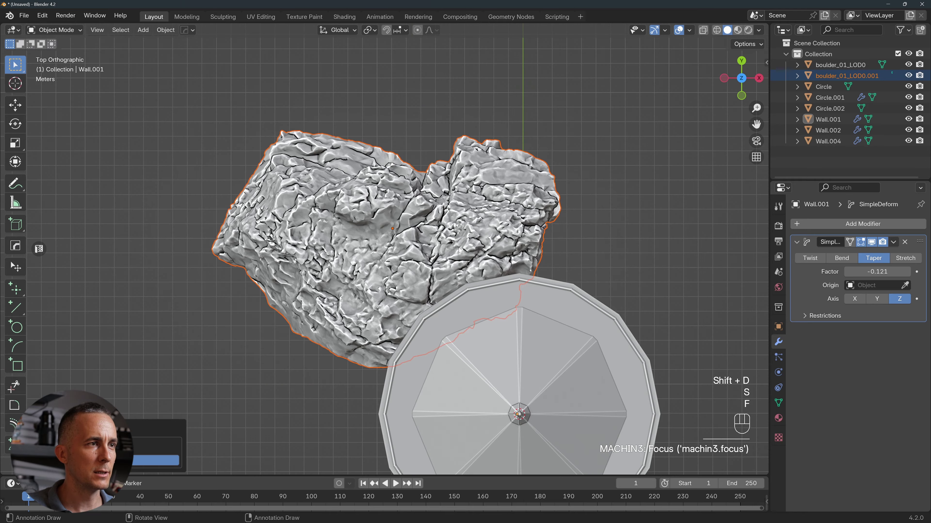
key(g)
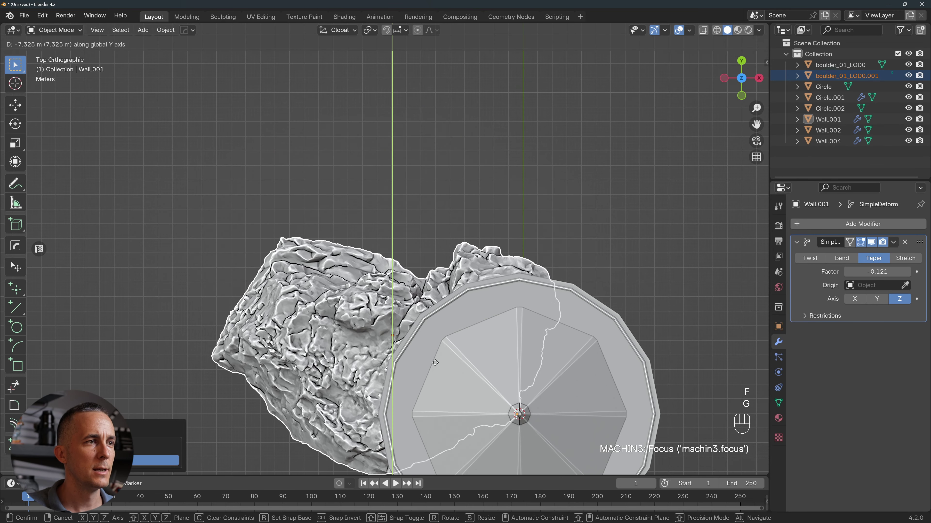
click(409, 376)
shift+middle_drag(408, 376, 460, 233)
key(g)
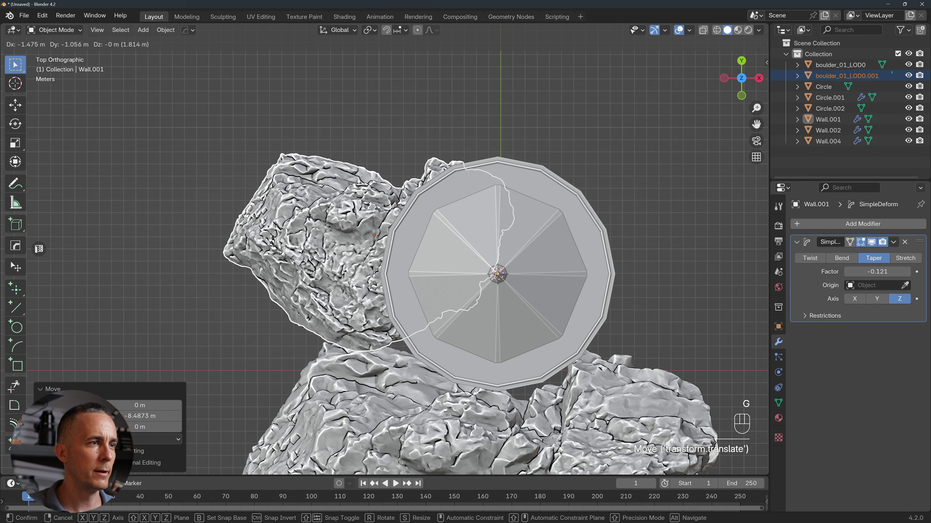
click(334, 285)
Rotate the duplicate boulder by about -201°, shift it against the front boulder and turn it another -20.5°
key(e)
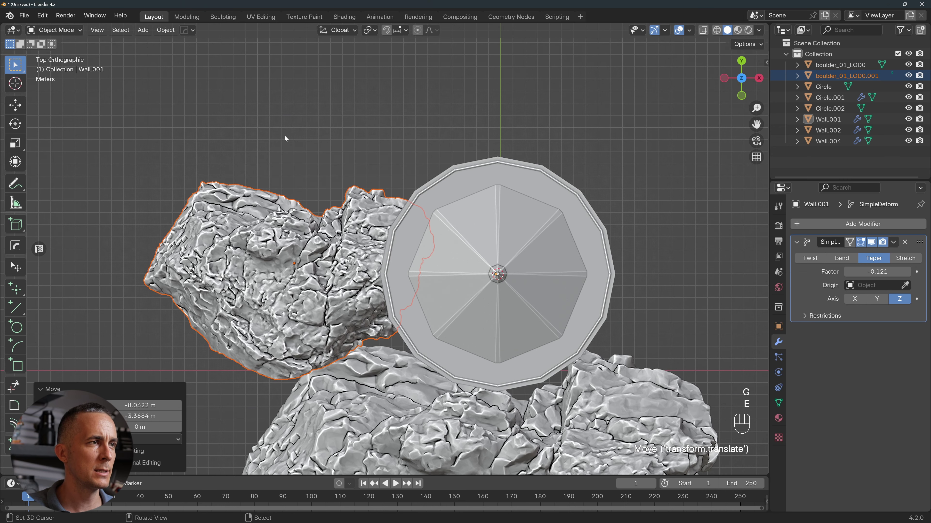
key(r)
click(150, 377)
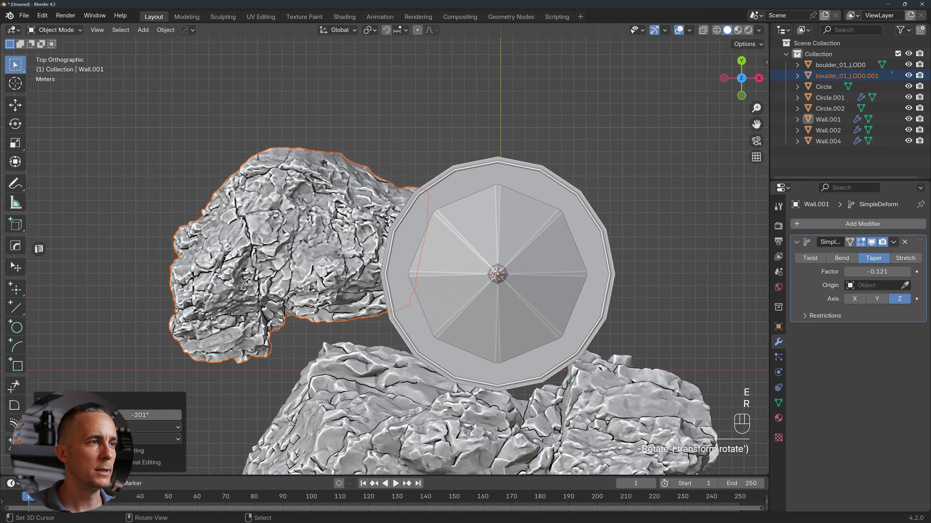
key(g)
click(332, 196)
key(r)
click(359, 208)
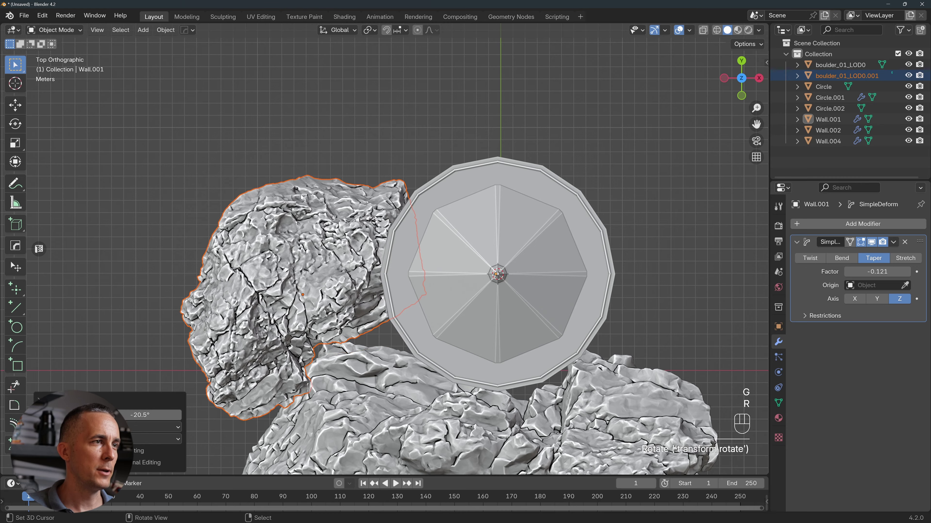
scroll(363, 216, down, 5)
middle_drag(363, 216, 395, 262)
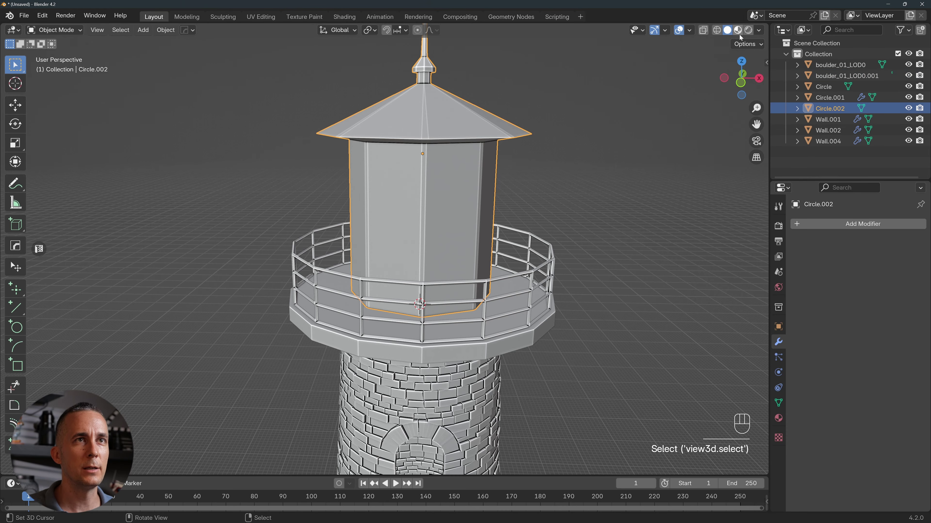
Show the scene in material preview and select the tower sections Wall.001, Wall.004 and Wall.002, with Wall.002 active
scroll(618, 122, down, 5)
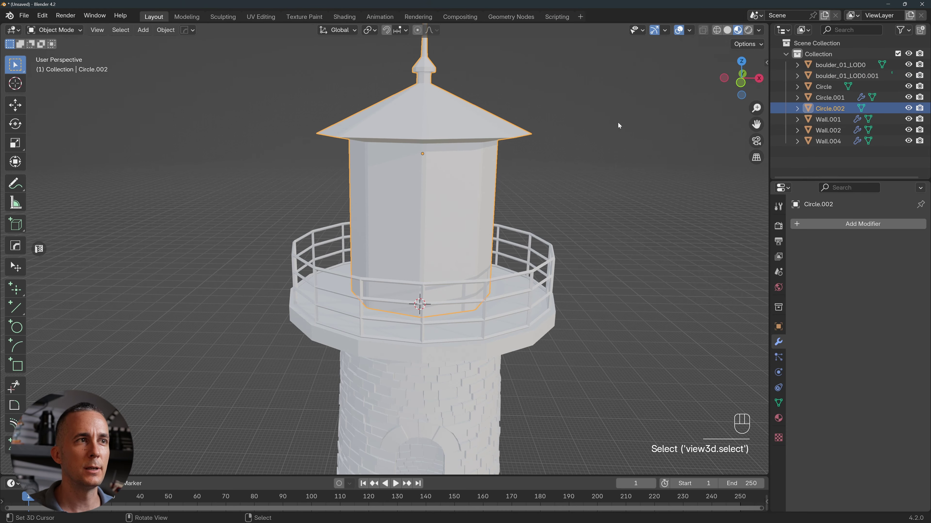
scroll(530, 161, up, 2)
click(428, 273)
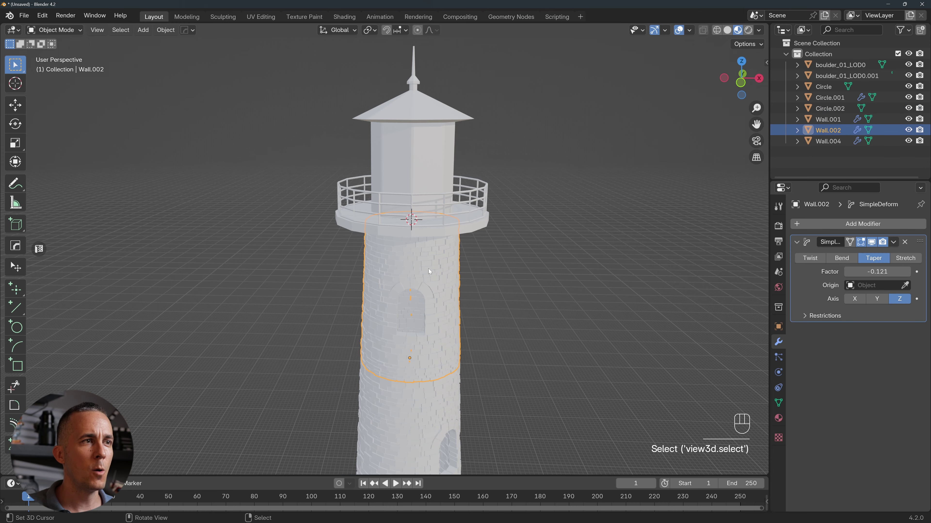
scroll(444, 282, down, 3)
scroll(429, 314, up, 2)
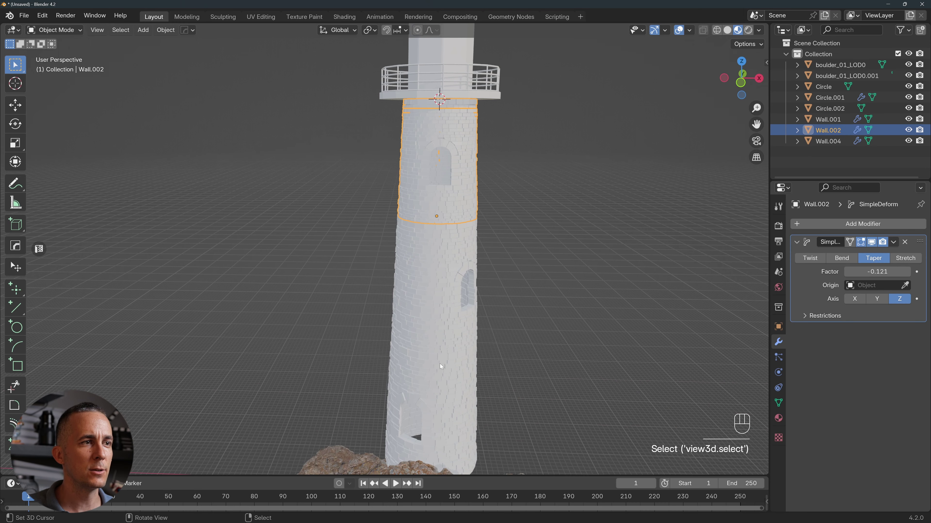
click(437, 375)
shift+click(440, 239)
shift+click(432, 184)
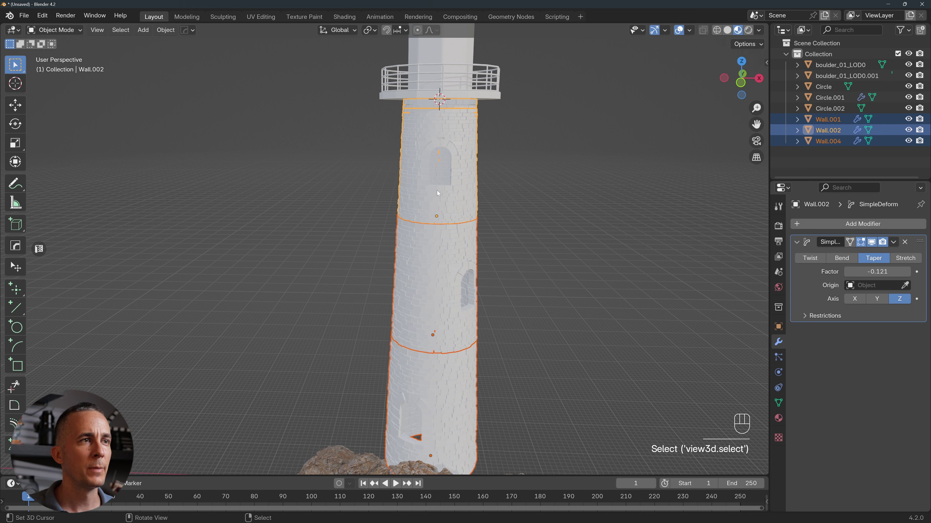
click(844, 225)
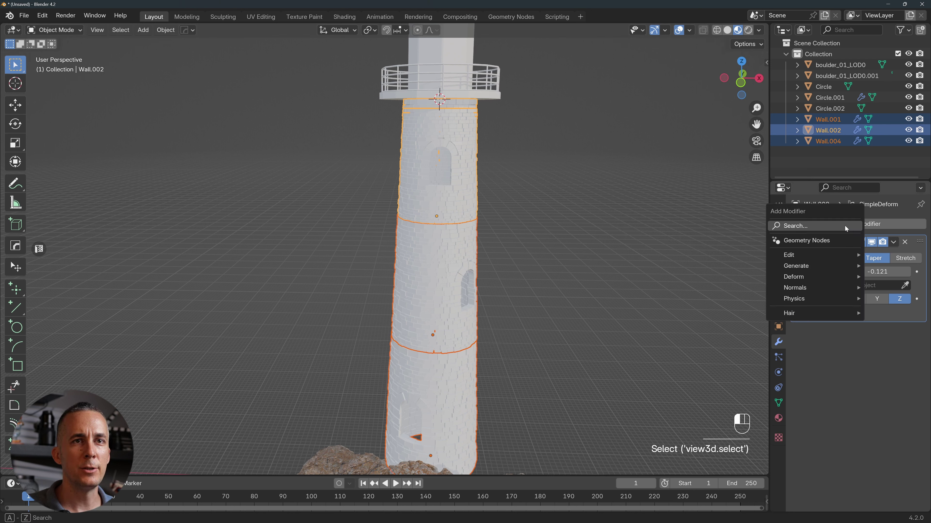
key(Escape)
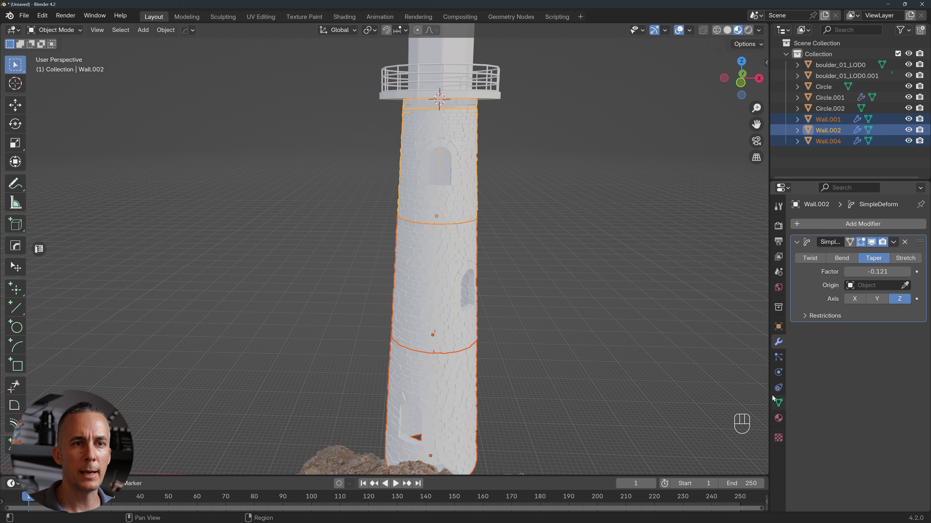
Create a new material on the upper wall section and name it Rocks
click(779, 418)
click(867, 270)
click(867, 270)
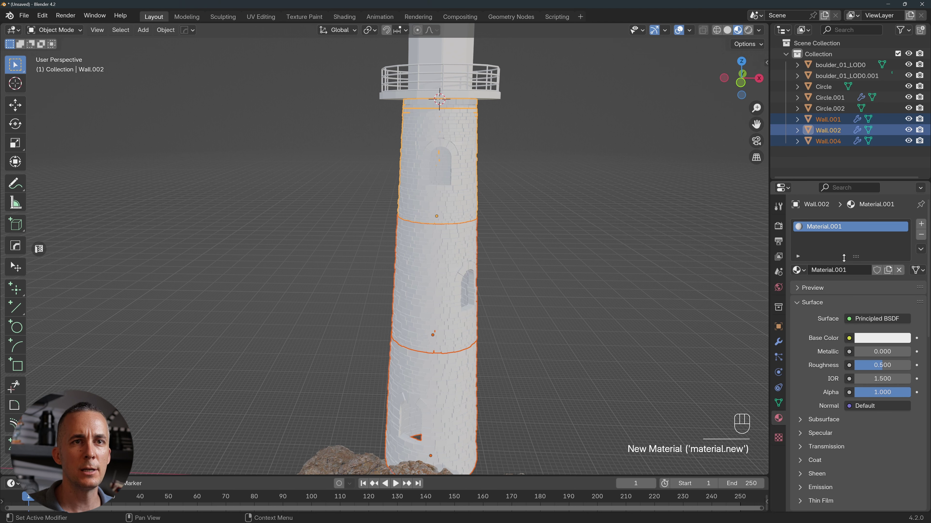
key(ctrl+a)
text(R)
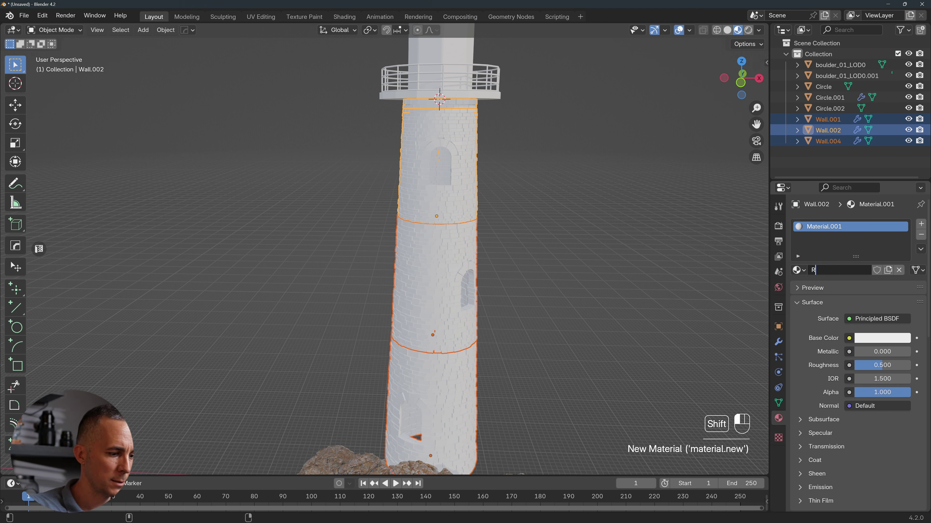
text(ocks)
key(Return)
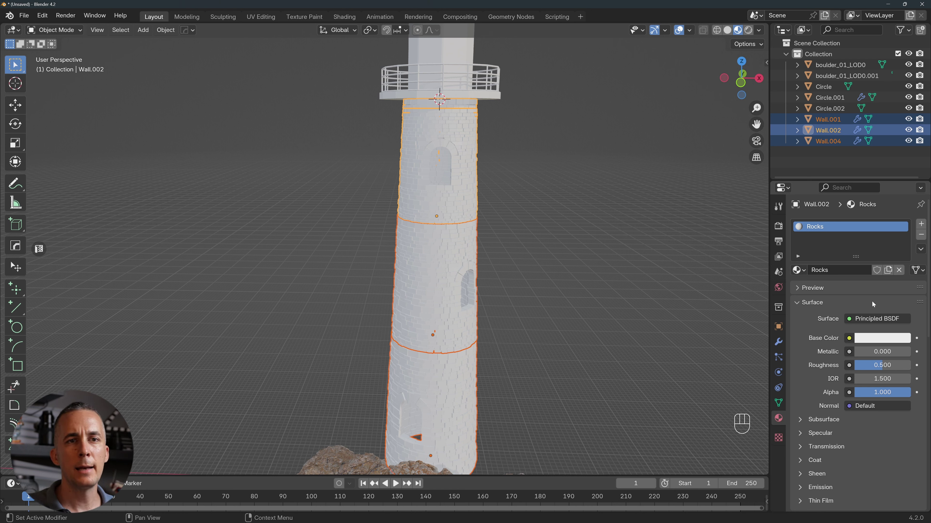
Give the Rocks material a dark brown base color and set its roughness to 0.355
click(876, 339)
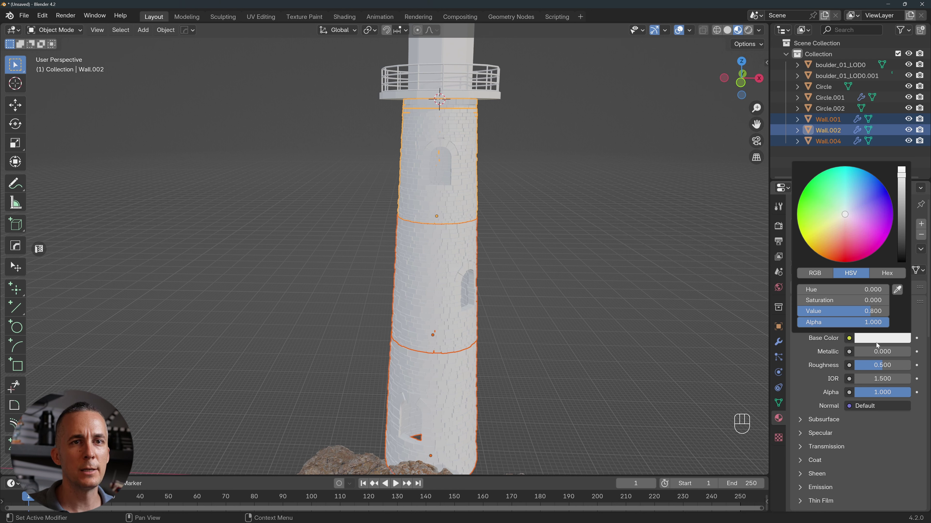
click(828, 243)
drag(901, 191, 902, 225)
click(545, 239)
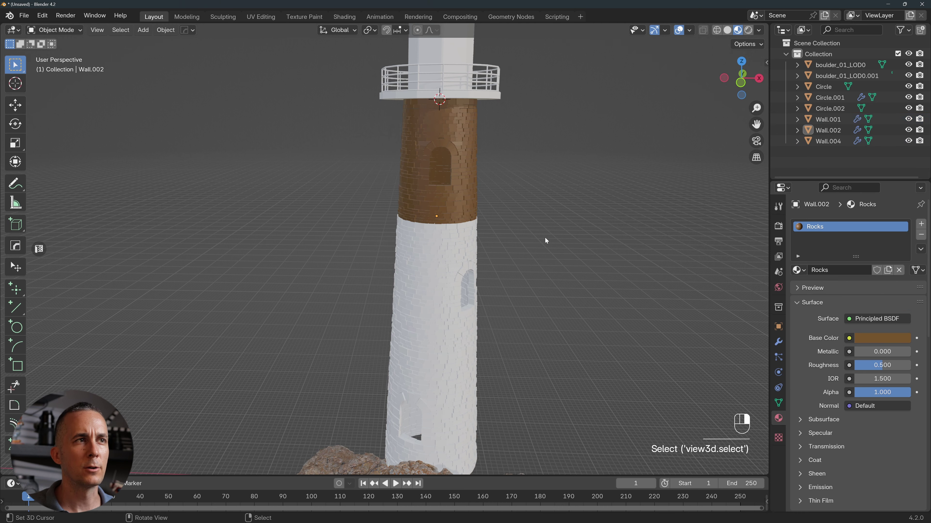
middle_drag(452, 164, 425, 166)
drag(882, 365, 875, 365)
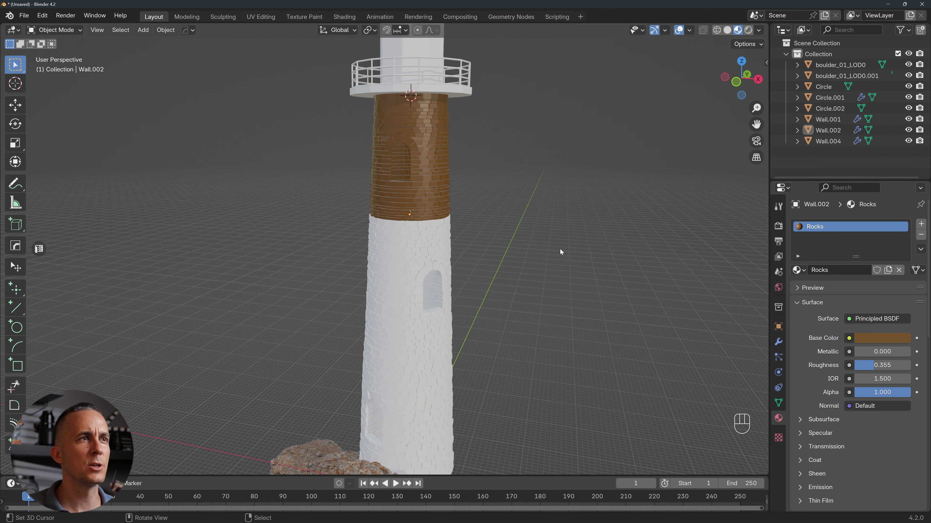
Switch to Poly Haven in the browser and look through the texture library's "rocks" results for a stone wall material
key(alt+Tab)
drag(547, 56, 550, 55)
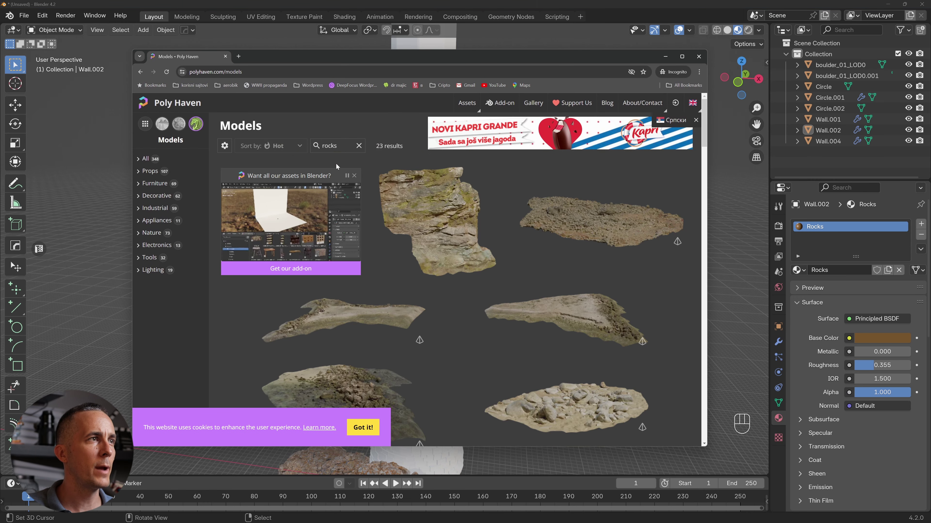
click(179, 123)
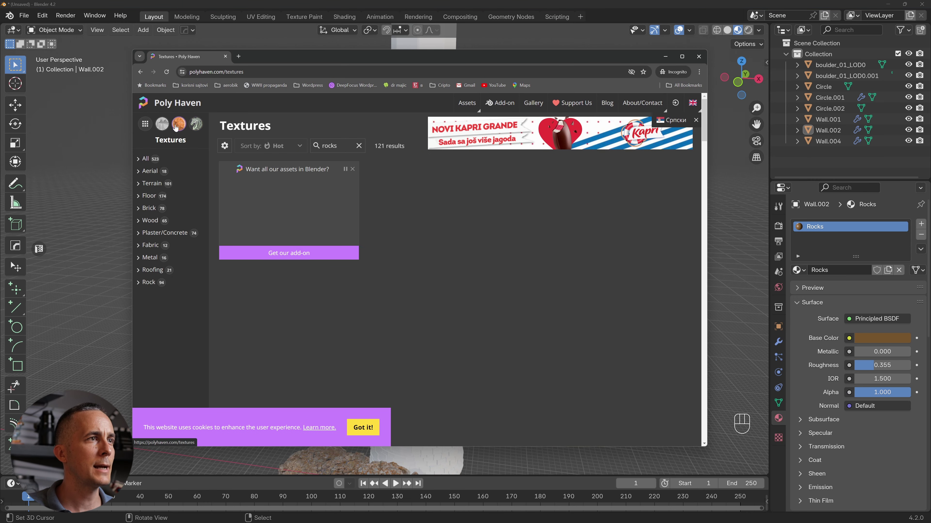
scroll(464, 259, down, 5)
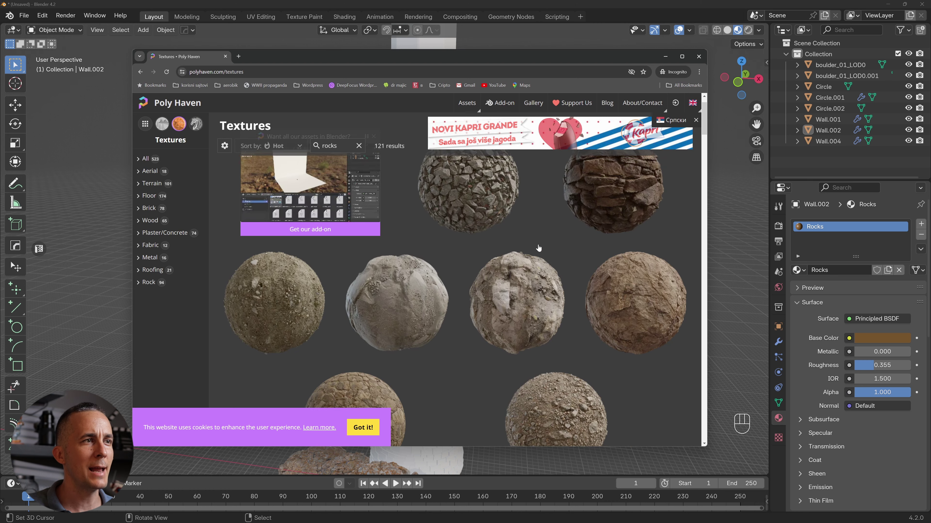
scroll(463, 259, down, 10)
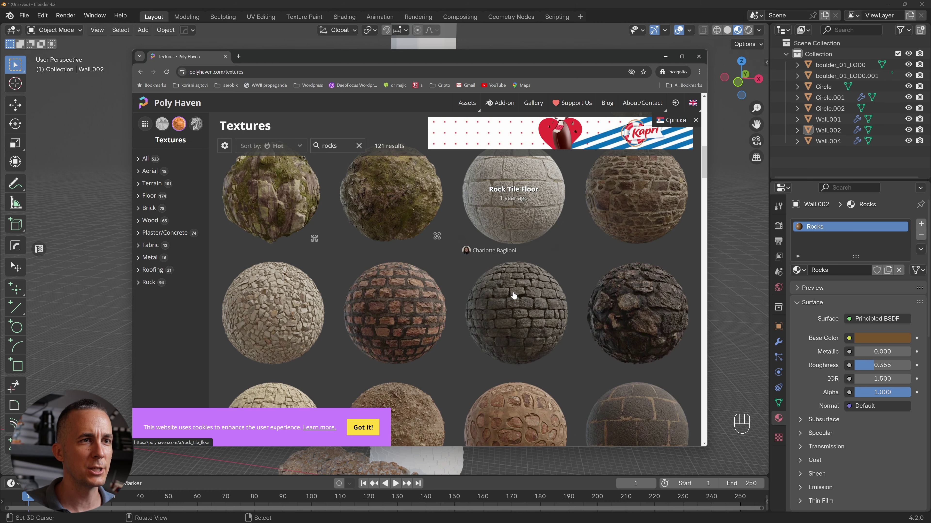
scroll(514, 295, down, 5)
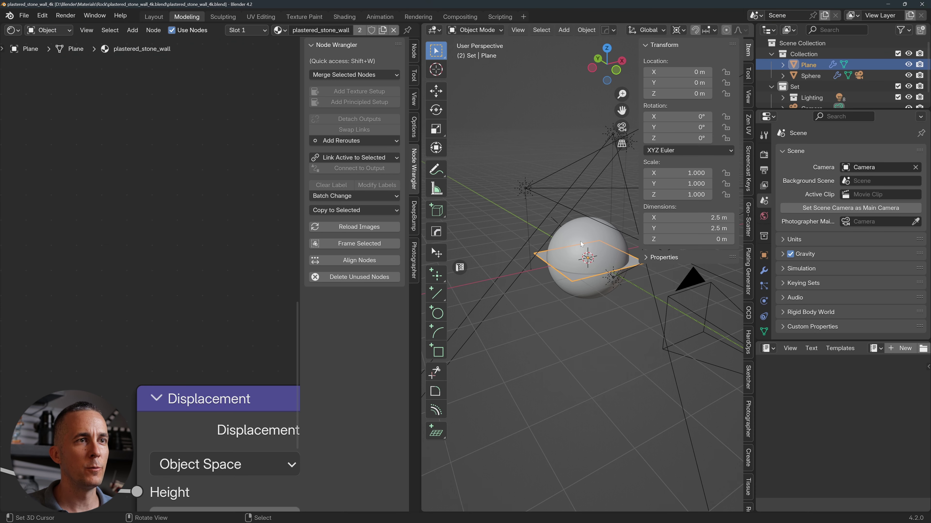
Switch to the plastered_stone_wall file, select its sphere and show it in rendered shading
click(586, 232)
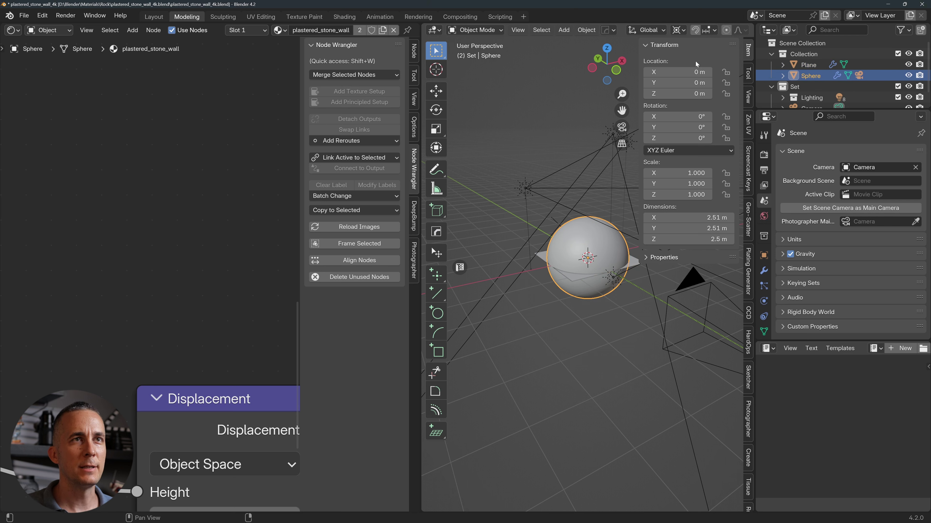
scroll(717, 32, down, 5)
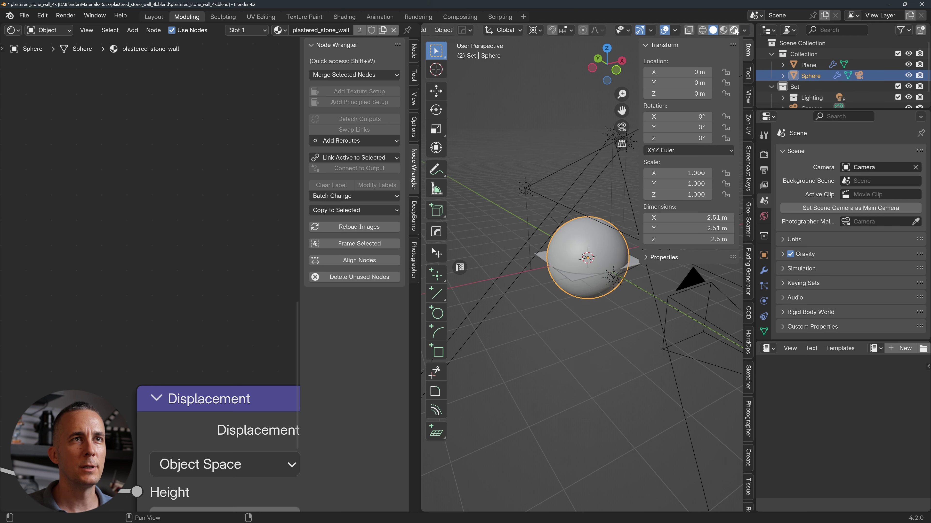
click(734, 30)
scroll(599, 242, up, 5)
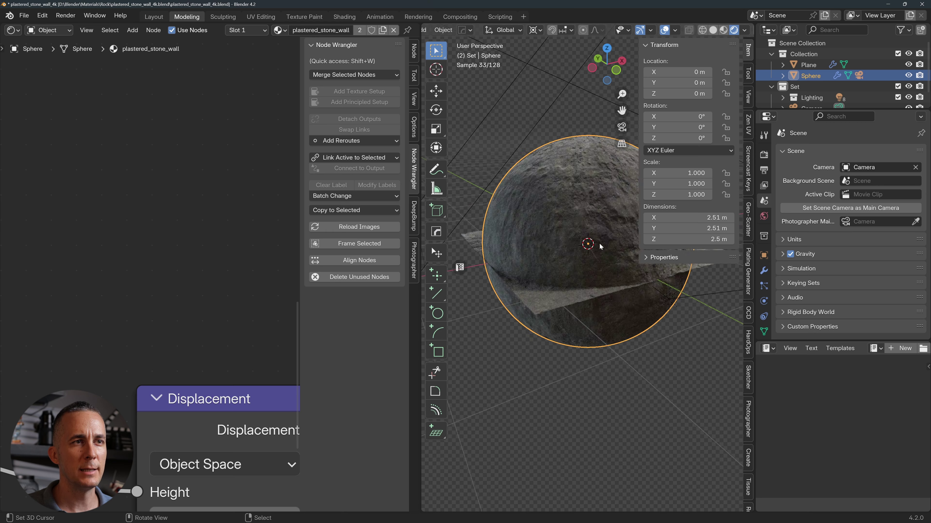
scroll(599, 244, up, 2)
Copy the sphere carrying the plastered_stone_wall material and close its file
click(588, 206)
key(ctrl+c)
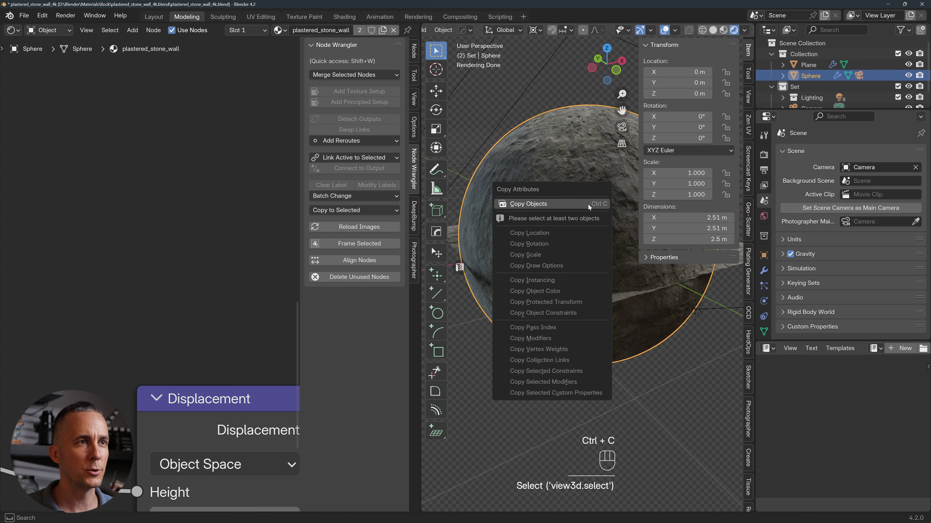
click(588, 204)
key(ctrl+q)
click(486, 287)
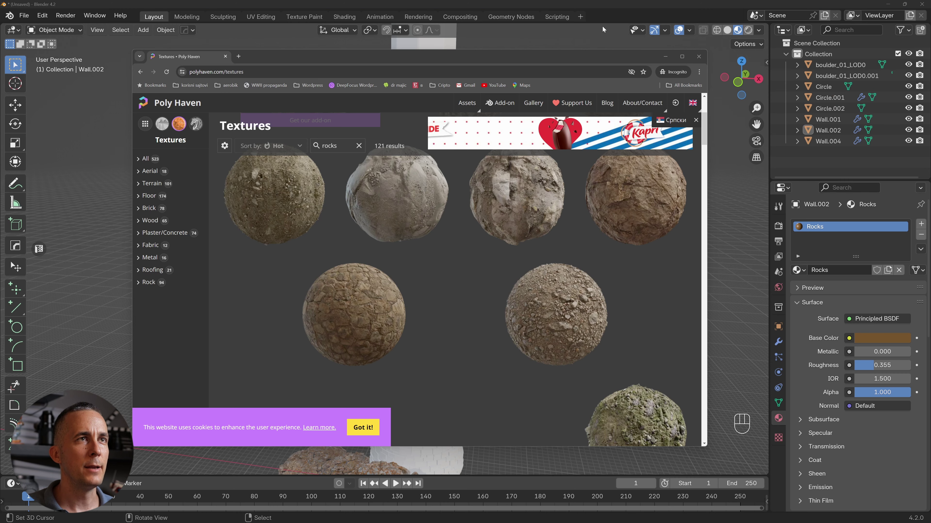
Paste the copied sphere into the lighthouse scene and place it, scaled up, beside the tower base
click(602, 26)
scroll(509, 194, down, 4)
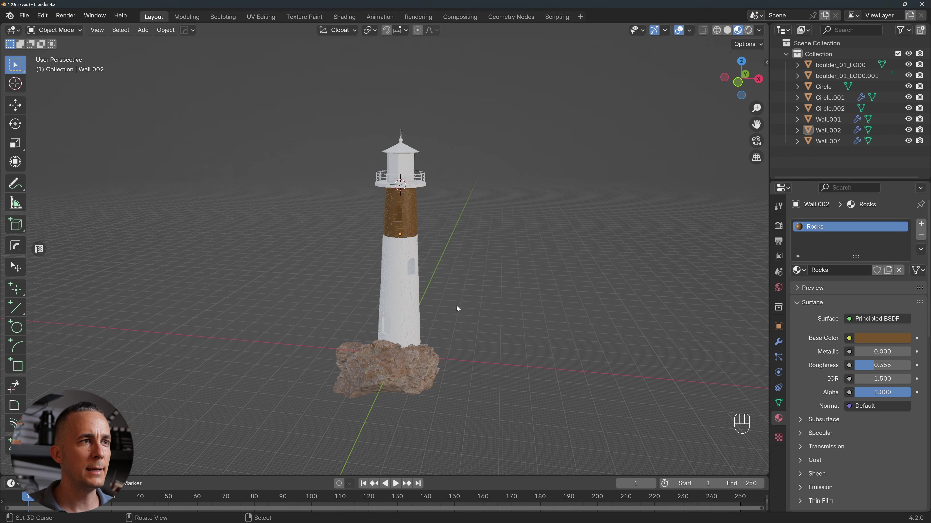
key(ctrl+v)
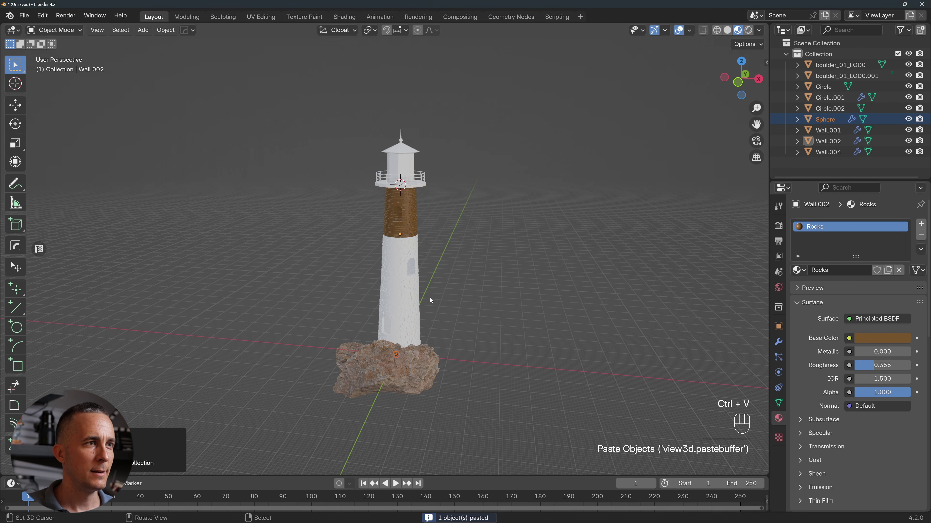
middle_drag(430, 297, 434, 332)
key(g)
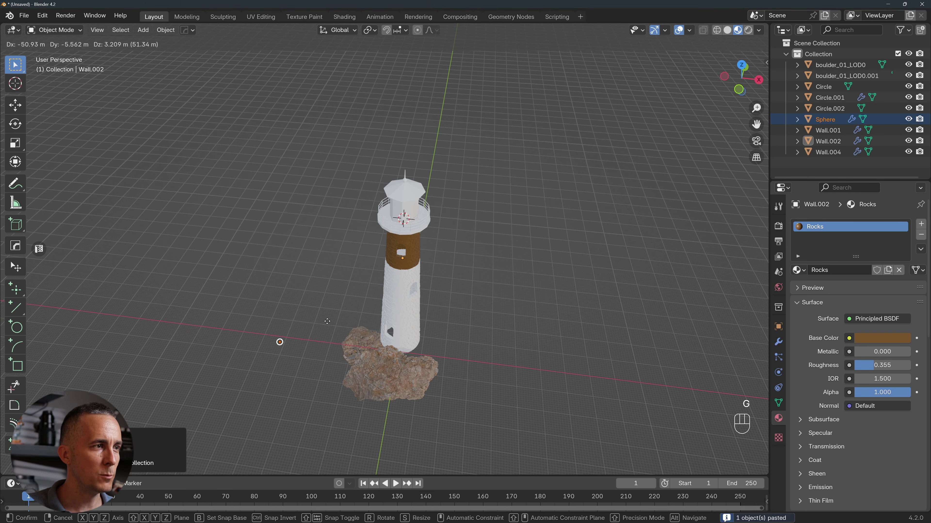
click(318, 322)
key(s)
click(517, 100)
Link the sphere's plastered_stone_wall material to the upper wall section Wall.002
scroll(391, 252, up, 4)
scroll(393, 244, down, 4)
shift+middle_drag(393, 243, 445, 183)
click(441, 184)
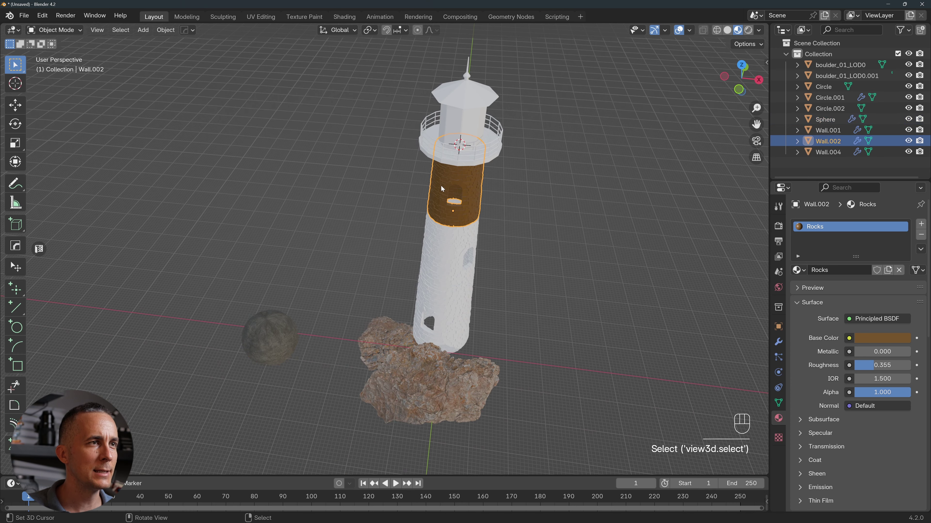
shift+click(279, 325)
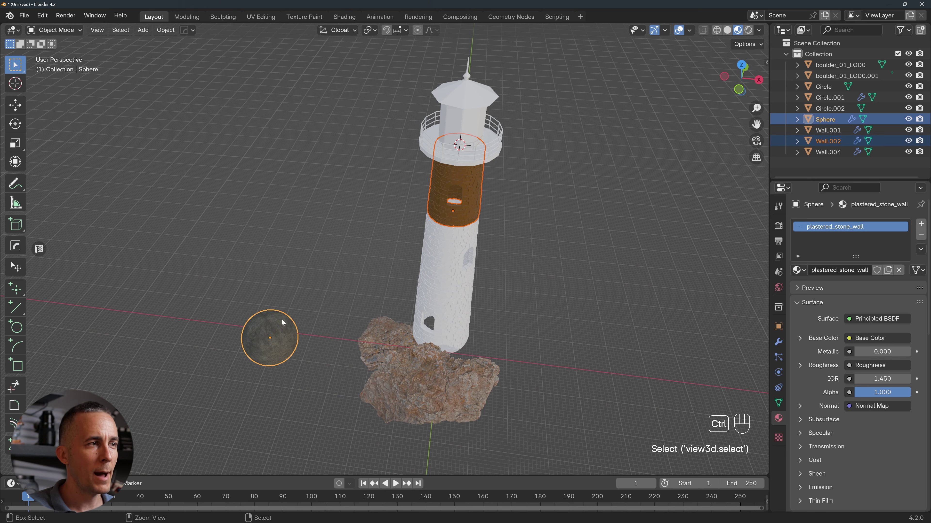
key(ctrl+l)
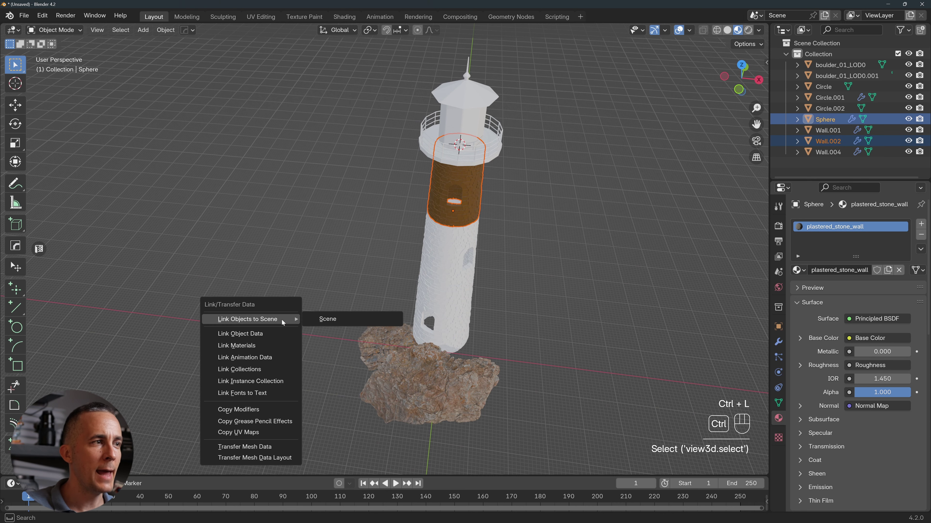
click(256, 347)
Delete the pasted sphere from the lighthouse scene
scroll(506, 239, up, 5)
scroll(213, 381, down, 1)
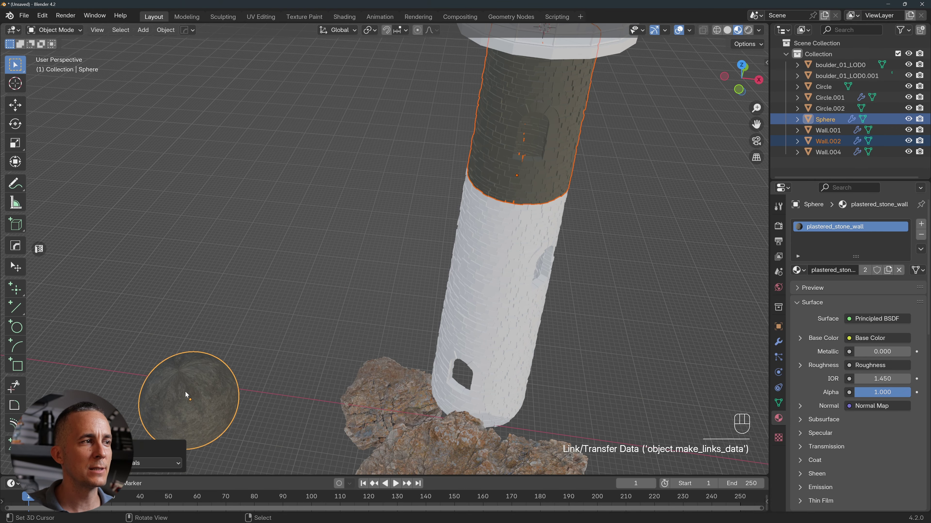
click(185, 392)
key(Delete)
shift+middle_drag(505, 207, 408, 286)
scroll(444, 278, up, 3)
scroll(409, 309, up, 2)
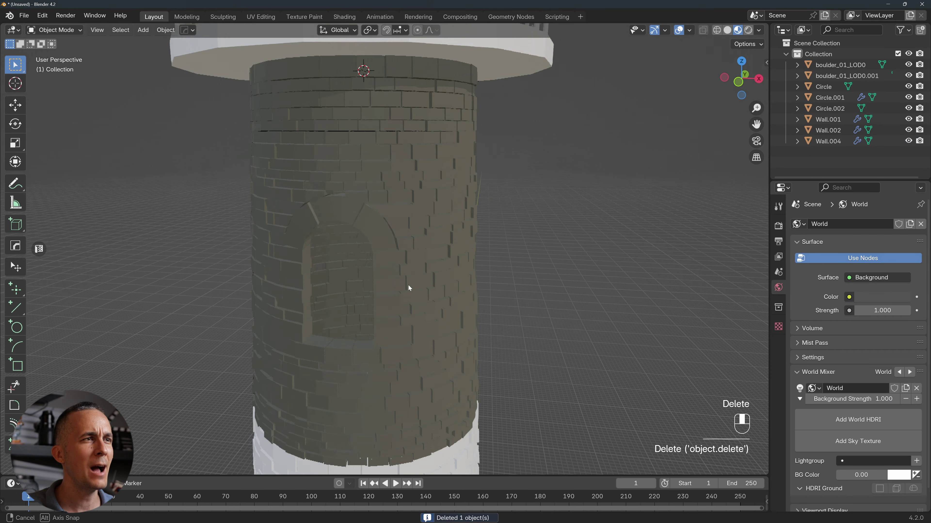
UV-unwrap all faces of the upper wall section Wall.002 with Cube Projection
scroll(395, 263, down, 4)
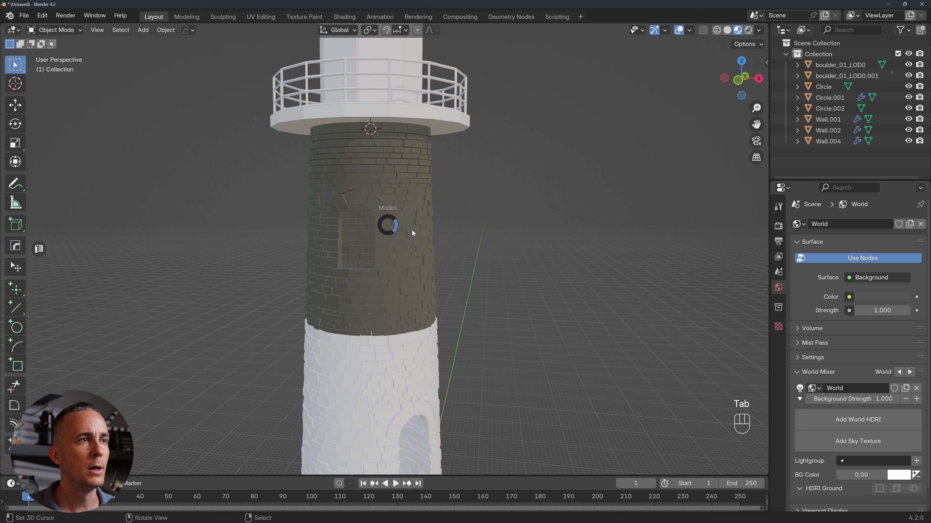
click(397, 230)
key(Tab)
key(a)
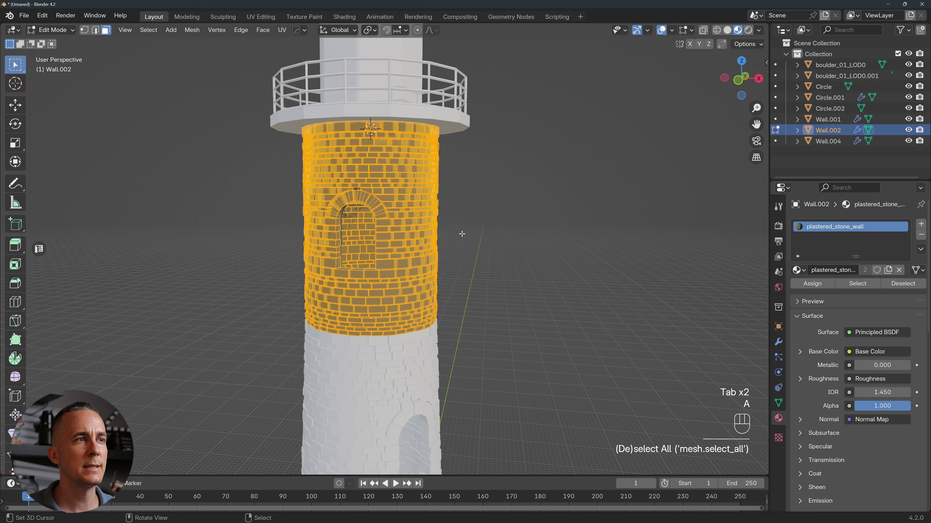
key(u)
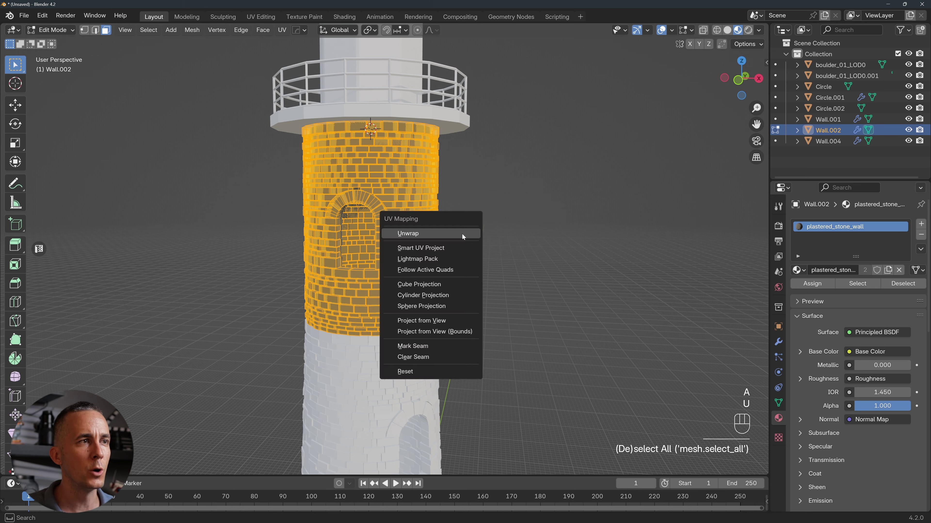
click(419, 284)
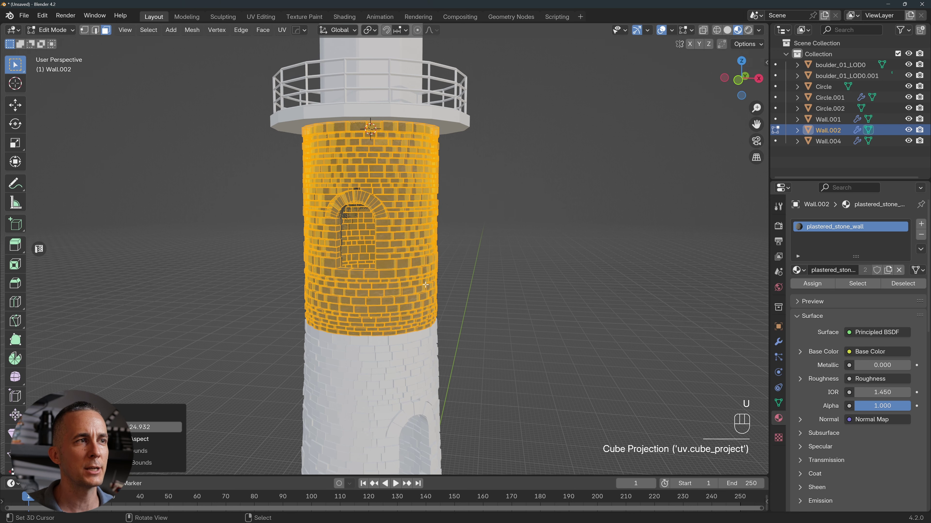
key(Tab)
scroll(427, 232, up, 3)
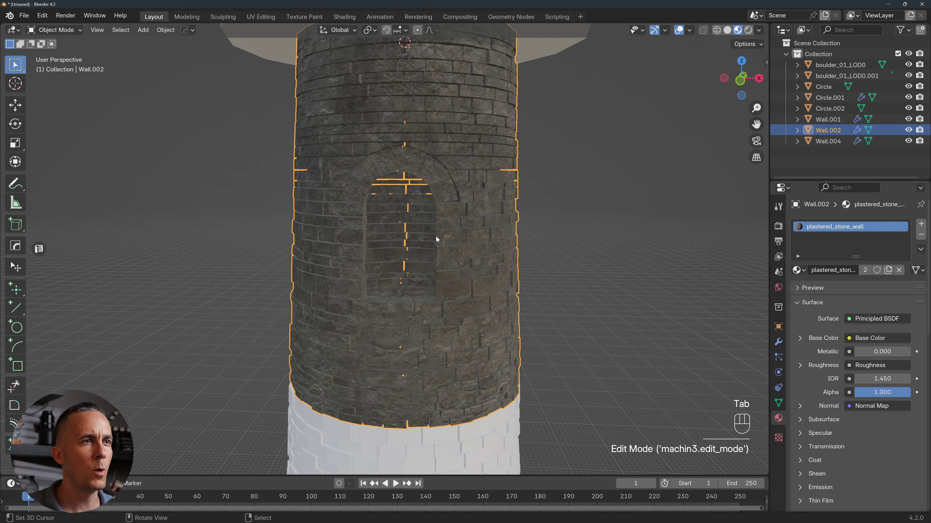
middle_drag(488, 199, 601, 111)
UV-unwrap all faces of the middle and lower wall sections, Wall.001 and Wall.004, together with Cube Projection
scroll(452, 208, down, 4)
shift+middle_drag(452, 208, 463, 194)
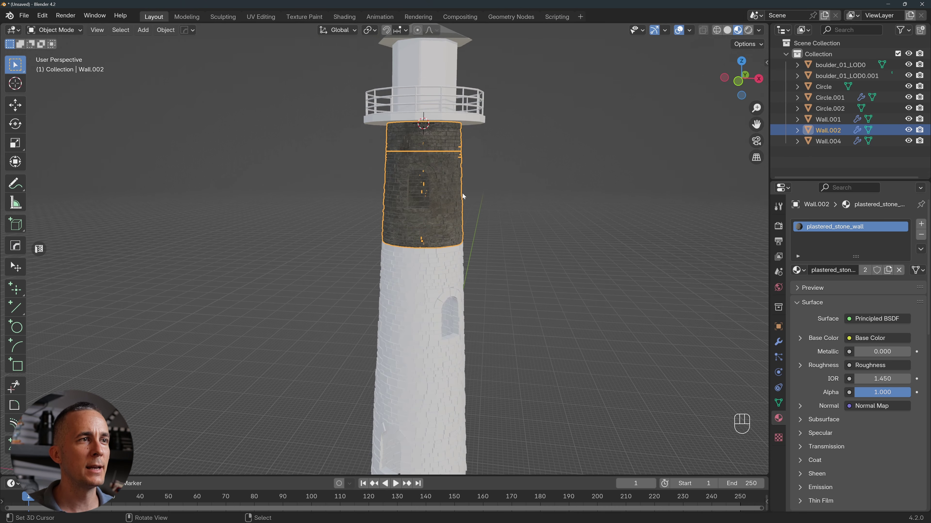
click(424, 277)
shift+scroll(431, 274, down, 4)
shift+click(439, 331)
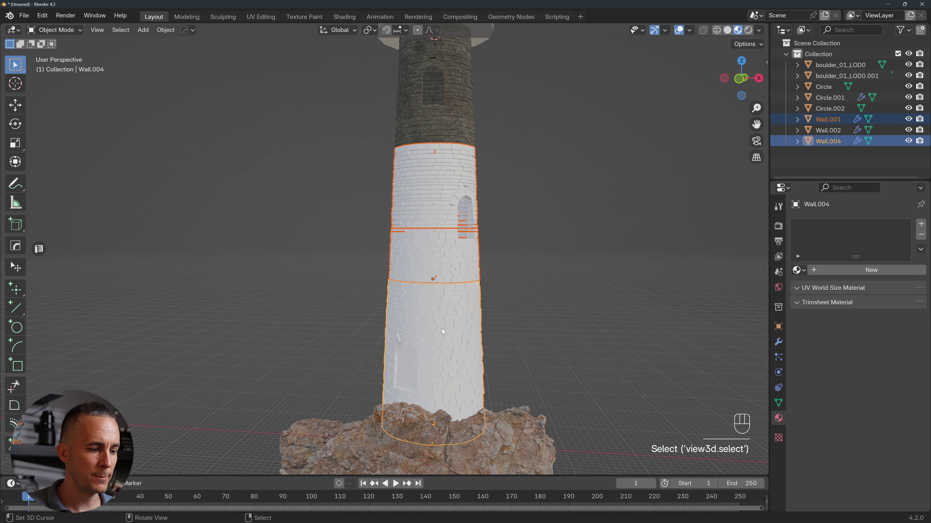
key(Tab)
click(507, 325)
key(a)
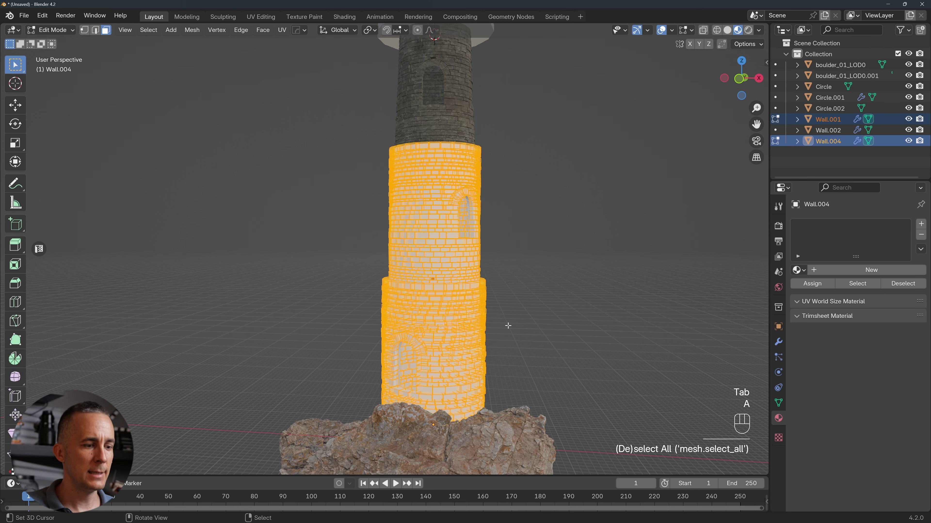
key(u)
click(509, 326)
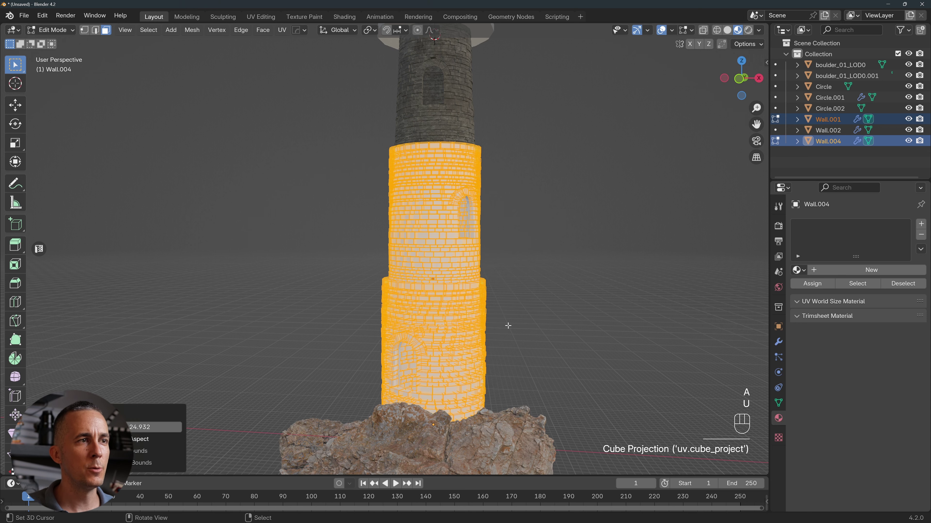
key(Tab)
Link the plastered_stone_wall material from Wall.002 to the middle and lower wall sections
middle_drag(479, 253, 463, 324)
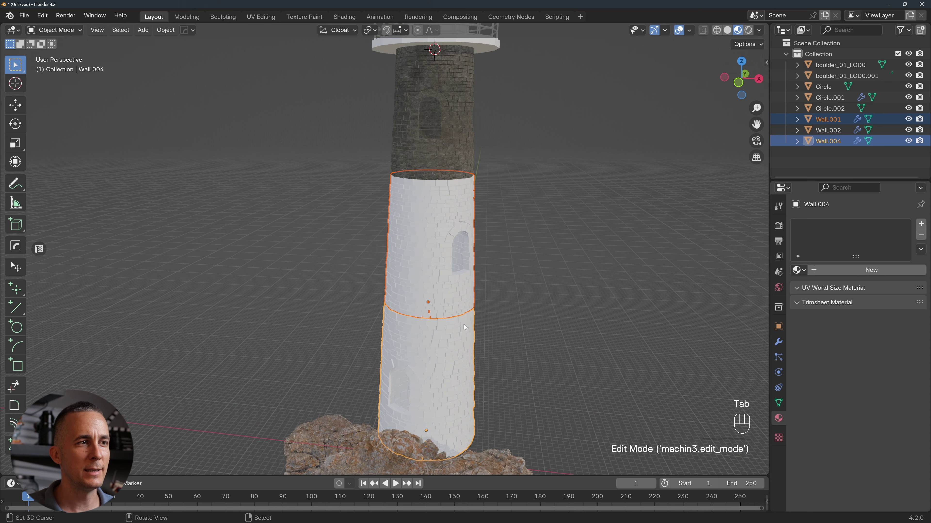
shift+click(457, 149)
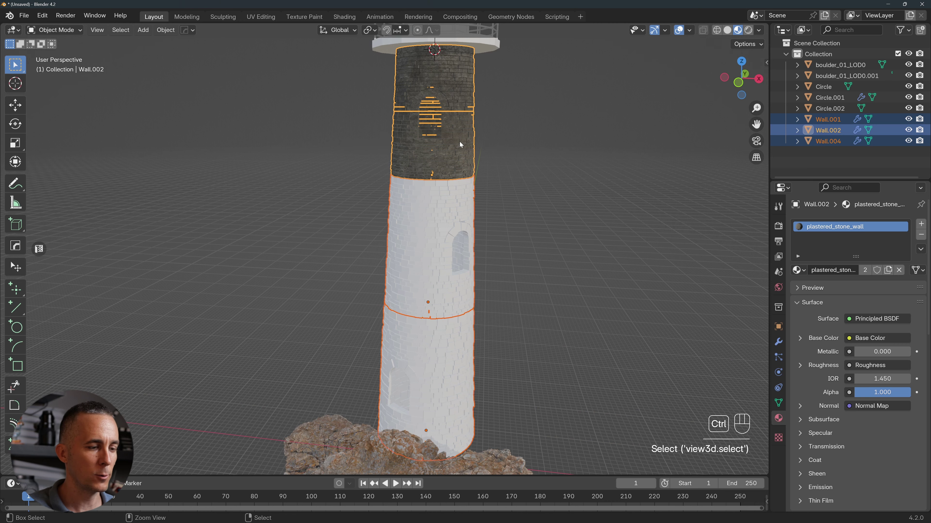
key(ctrl+l)
click(460, 142)
scroll(472, 163, down, 5)
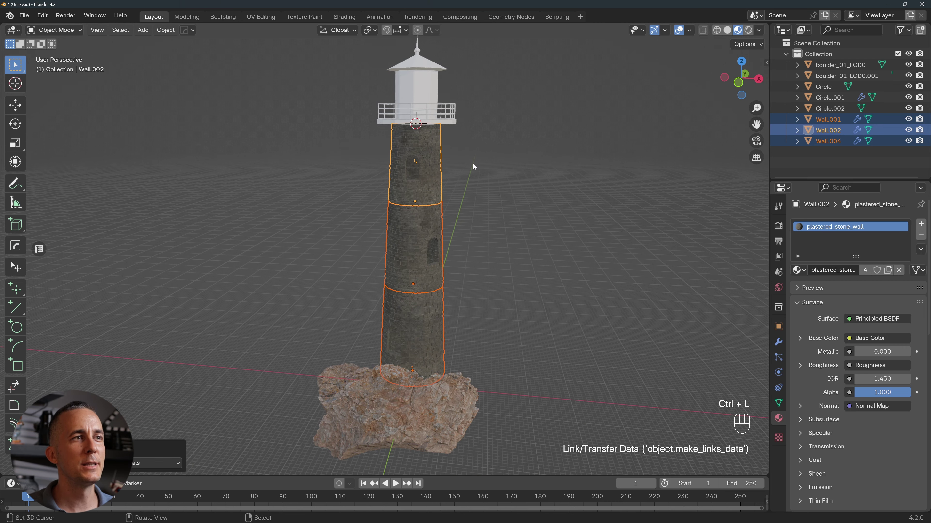
Create a new material on the lantern room and name it Lighthouse top
click(507, 212)
middle_drag(507, 212, 466, 173)
scroll(468, 216, up, 5)
scroll(466, 216, down, 5)
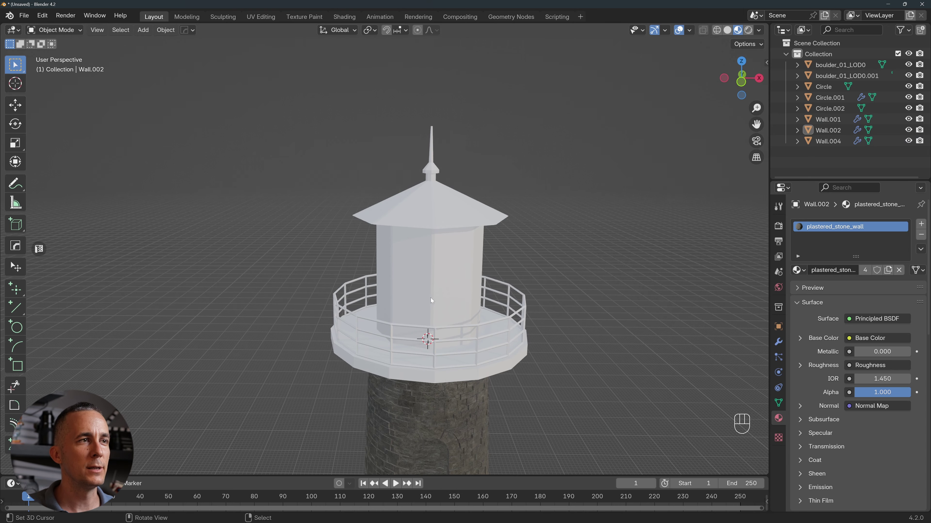
click(438, 215)
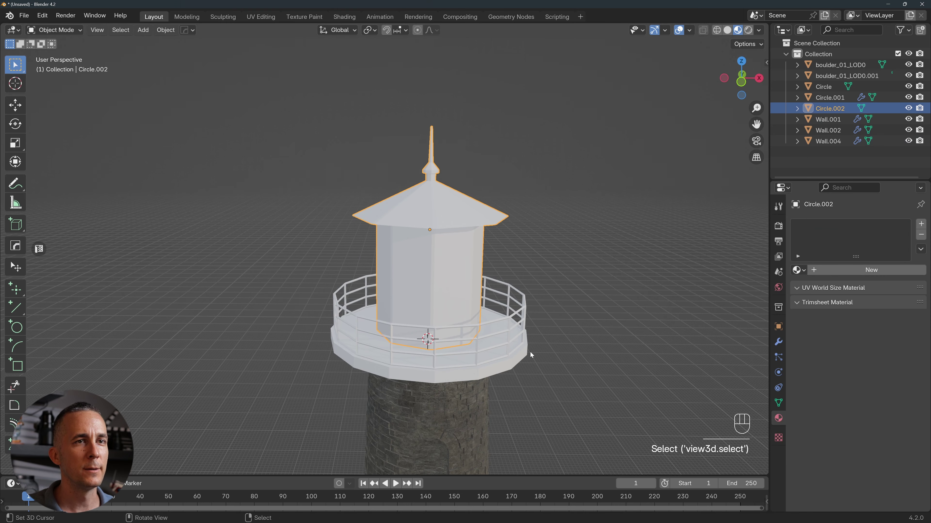
click(835, 270)
click(847, 272)
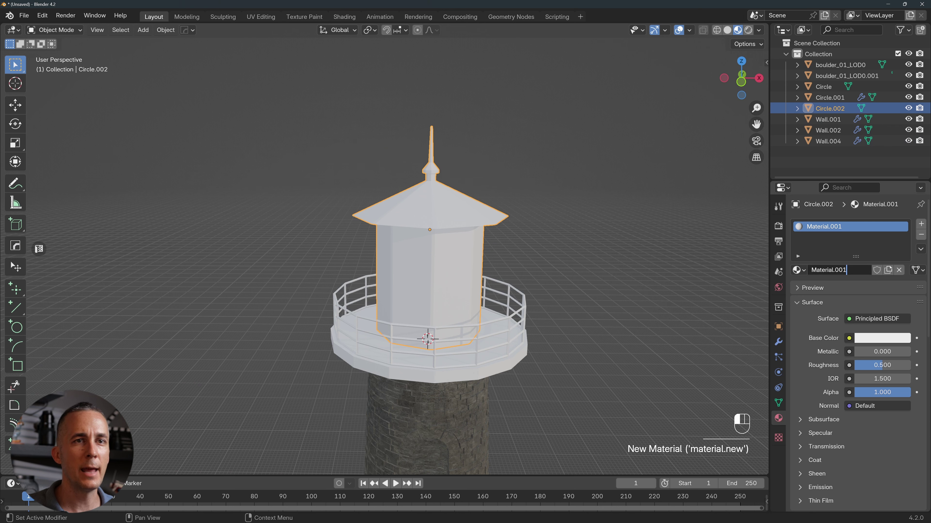
text(Ligh)
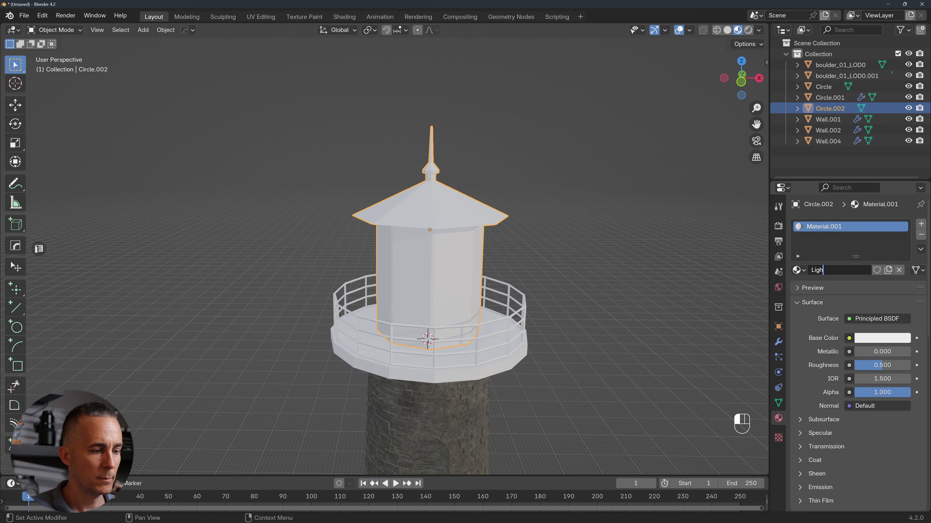
key(Return)
Give the Lighthouse top material a near-black base color, metallic 0.415 and roughness 0.312
click(883, 338)
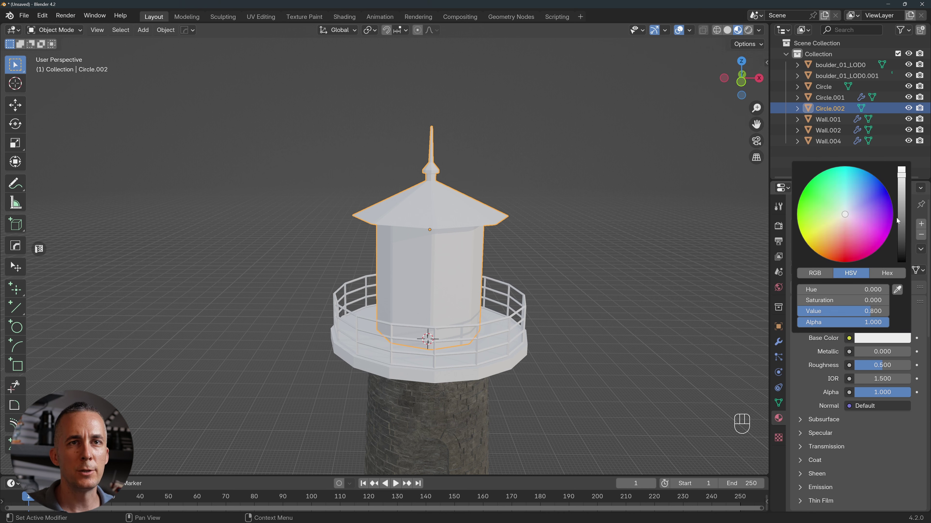
drag(897, 220, 901, 237)
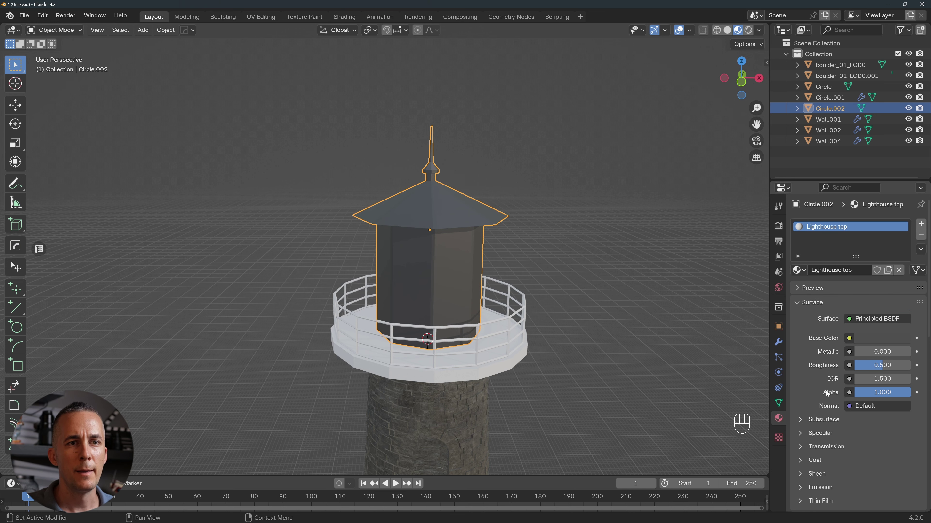
mouse_move(863, 352)
mouse_down()
mouse_move(885, 353)
mouse_move(873, 366)
mouse_up()
Link the Lighthouse top material from the lantern room to the platform and the railing
middle_drag(494, 333, 462, 305)
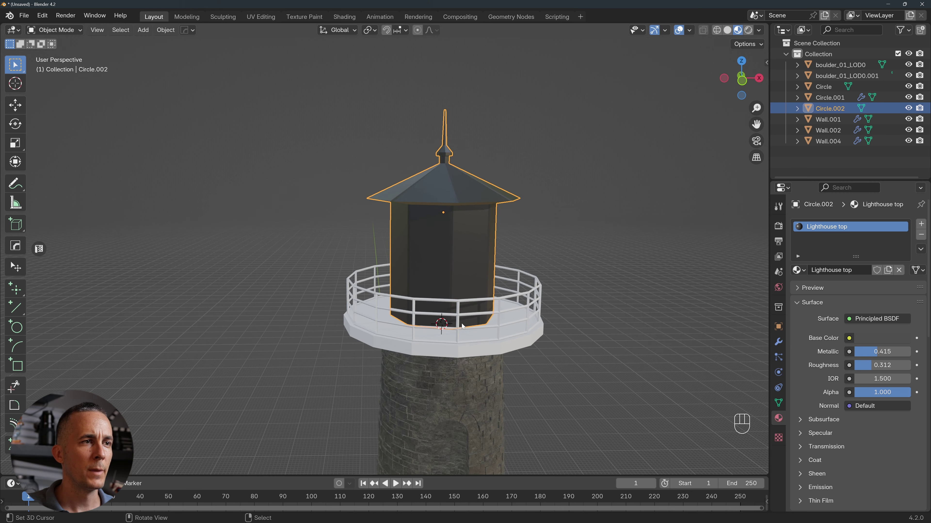
shift+click(462, 339)
shift+click(461, 309)
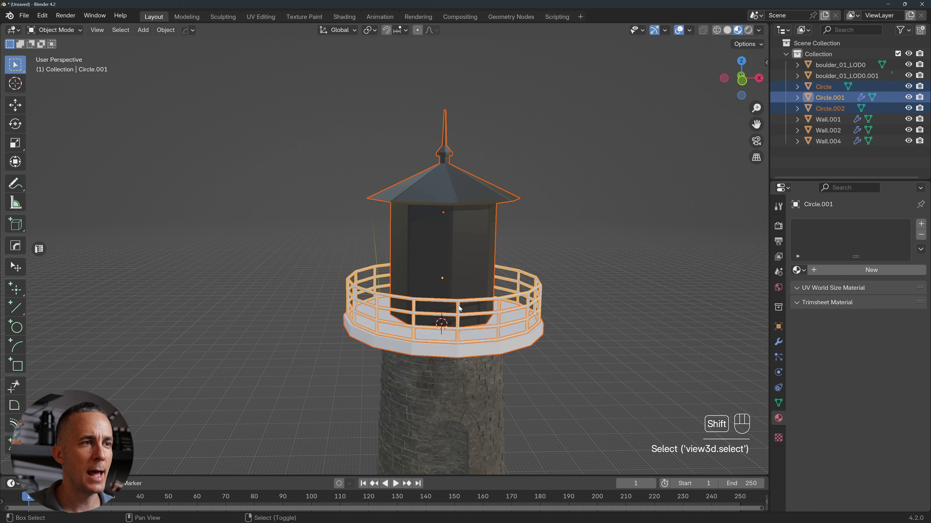
shift+click(467, 264)
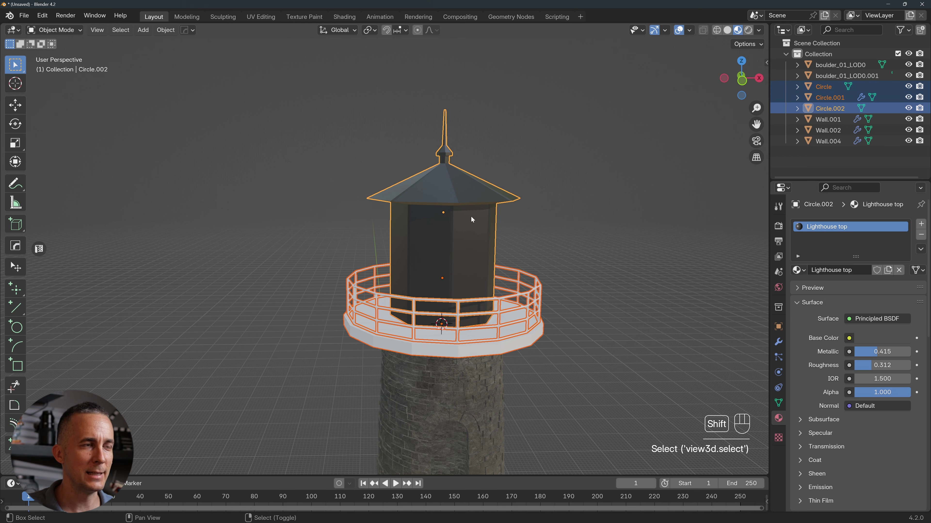
key(ctrl+l)
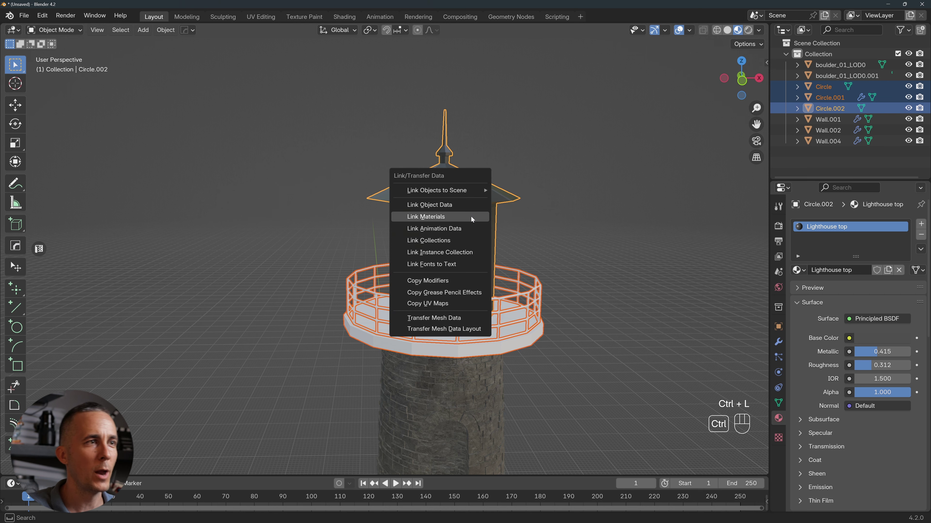
click(469, 216)
click(552, 317)
middle_drag(553, 317, 488, 310)
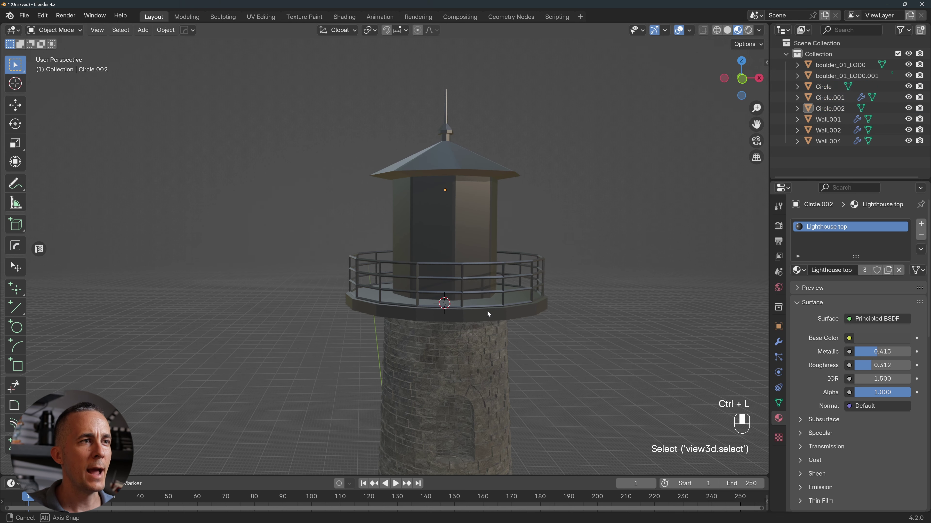
In Edit Mode, select the upper side faces all around the lantern room as window panes
scroll(449, 203, up, 3)
key(Tab)
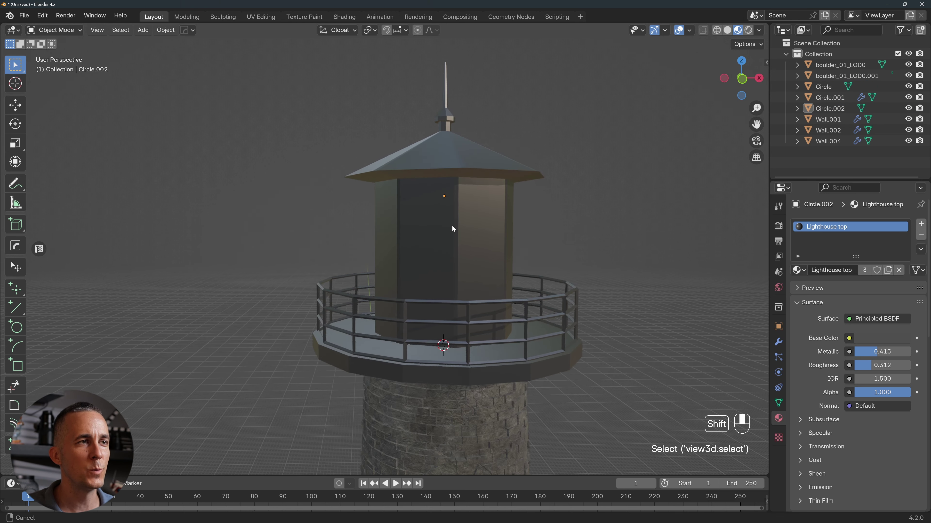
click(485, 228)
shift+click(429, 225)
middle_drag(428, 225, 458, 290)
shift+click(551, 239)
shift+click(520, 240)
shift+click(464, 253)
shift+click(258, 273)
shift+click(226, 274)
shift+click(315, 293)
scroll(458, 290, down, 3)
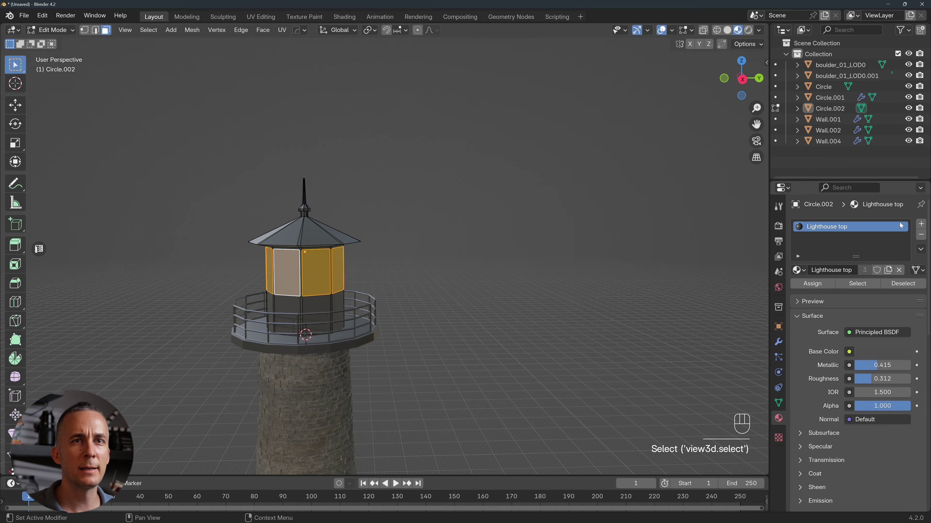
Add a second material slot with a new material to the lantern room and assign it to the selected window faces
click(920, 224)
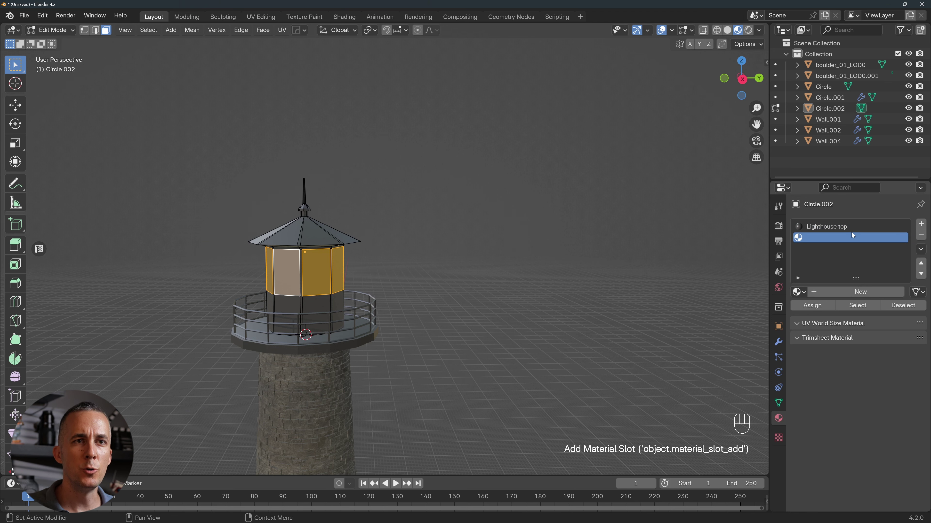
click(846, 292)
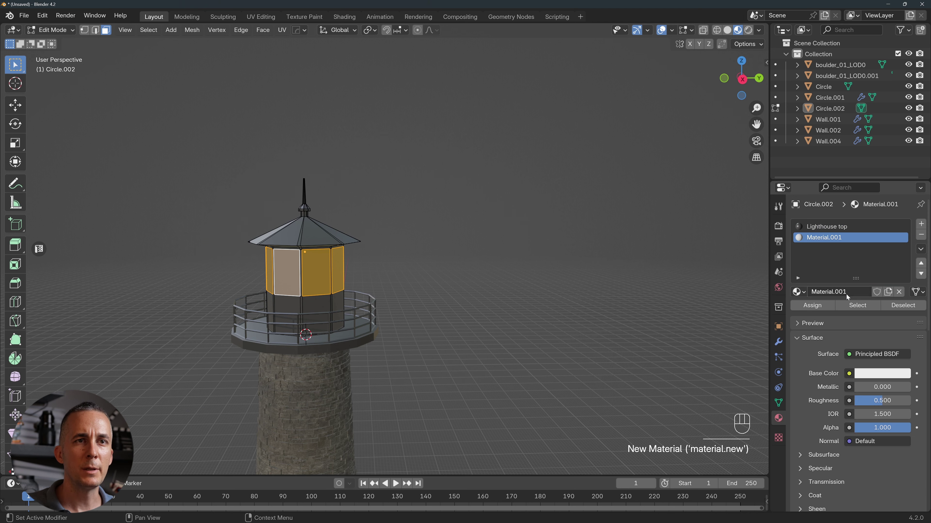
click(817, 306)
Set the window material's IOR to 1.48
scroll(850, 303, down, 2)
click(882, 371)
text(1)
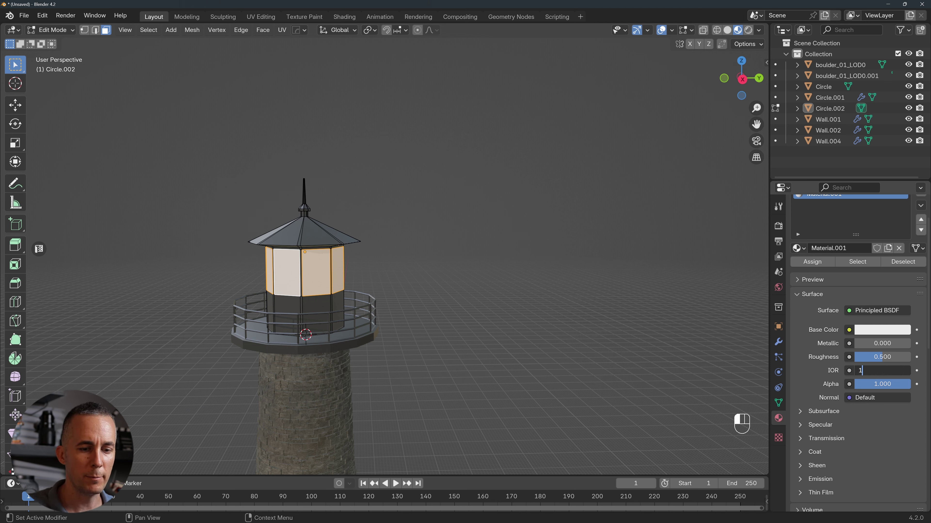
text(.48)
key(Return)
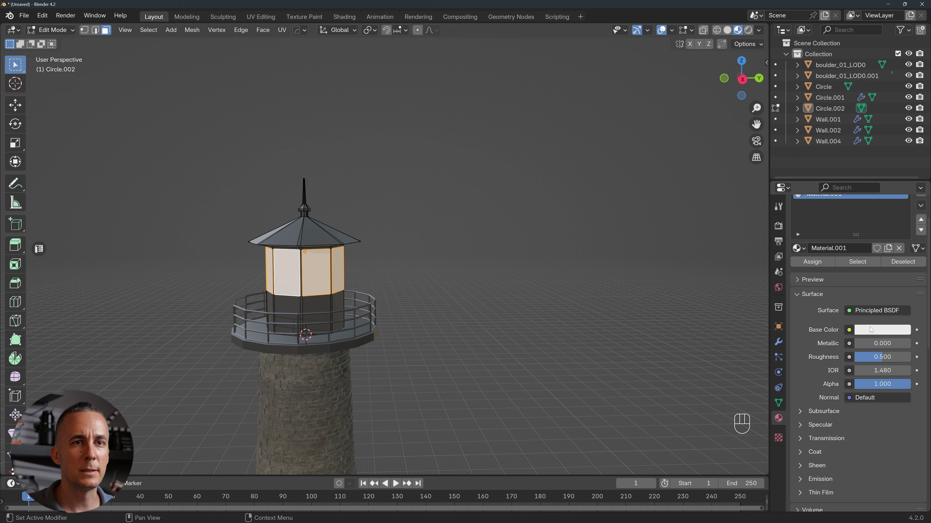
Raise the window material's transmission weight to 1.000
scroll(353, 308, up, 3)
scroll(353, 307, down, 1)
shift+middle_drag(353, 308, 441, 267)
scroll(442, 266, up, 1)
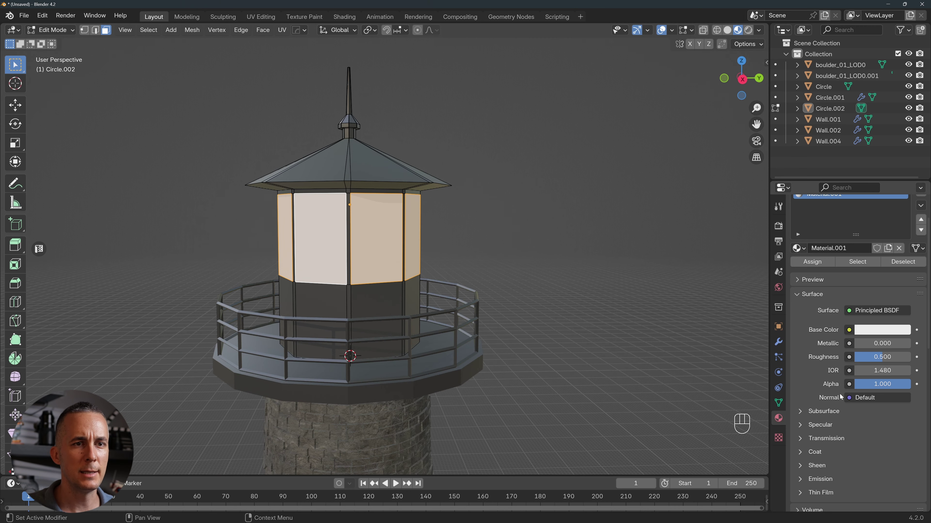
click(801, 439)
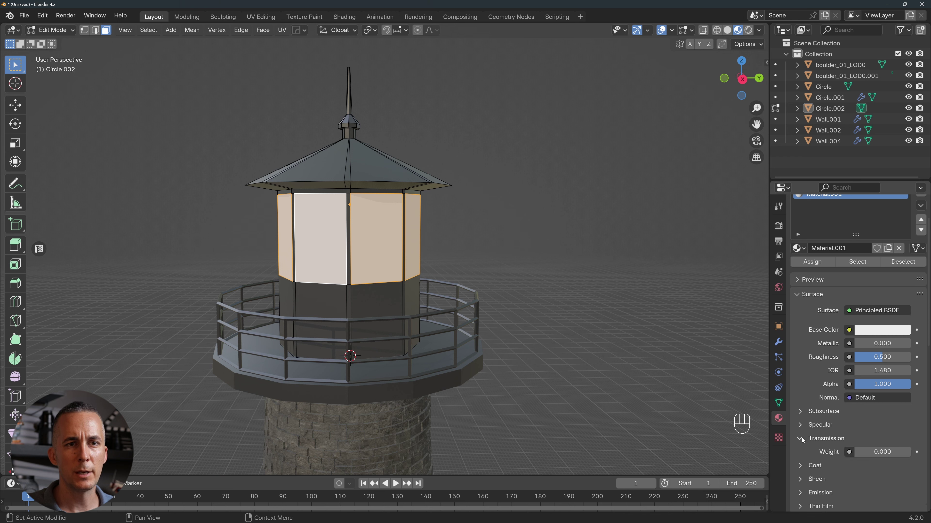
drag(880, 451, 894, 452)
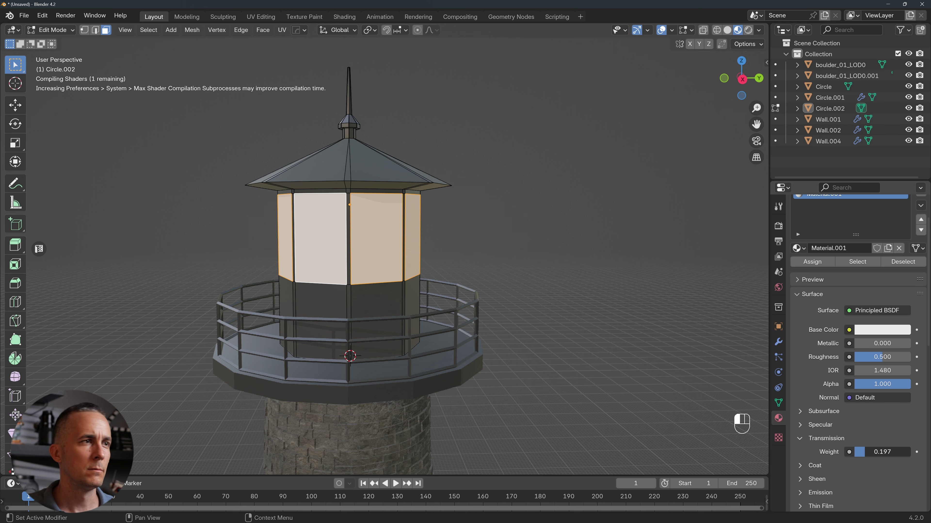
drag(894, 452, 924, 452)
Return the lantern room to Object Mode and switch the viewport to rendered shading
middle_drag(550, 110, 654, 60)
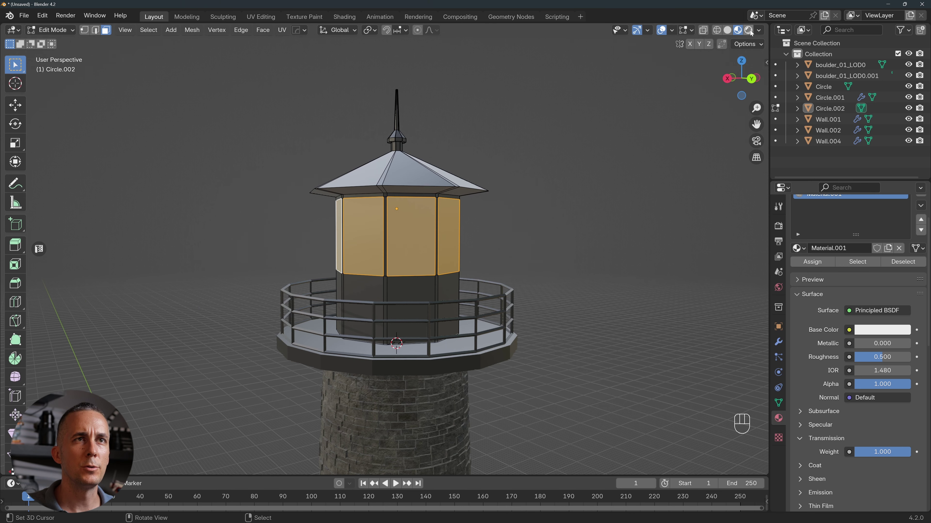
key(Tab)
middle_drag(505, 233, 454, 244)
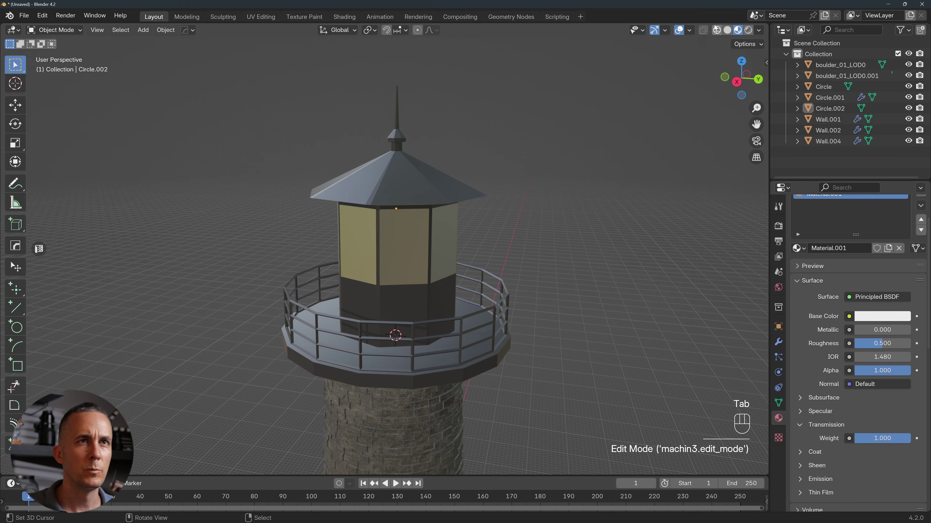
click(748, 30)
middle_drag(669, 121, 517, 187)
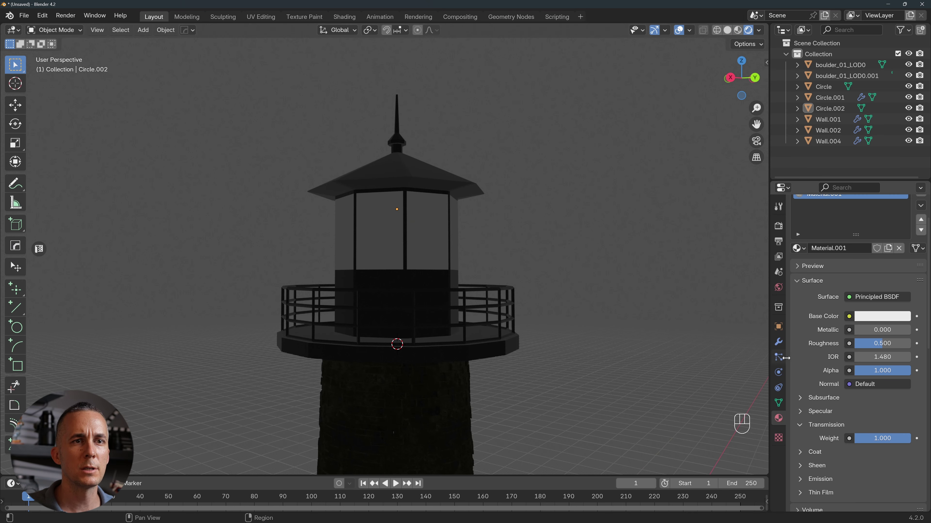
Set the world background color to an Environment Texture using the hilly terrain 4k EXR sky image
click(777, 288)
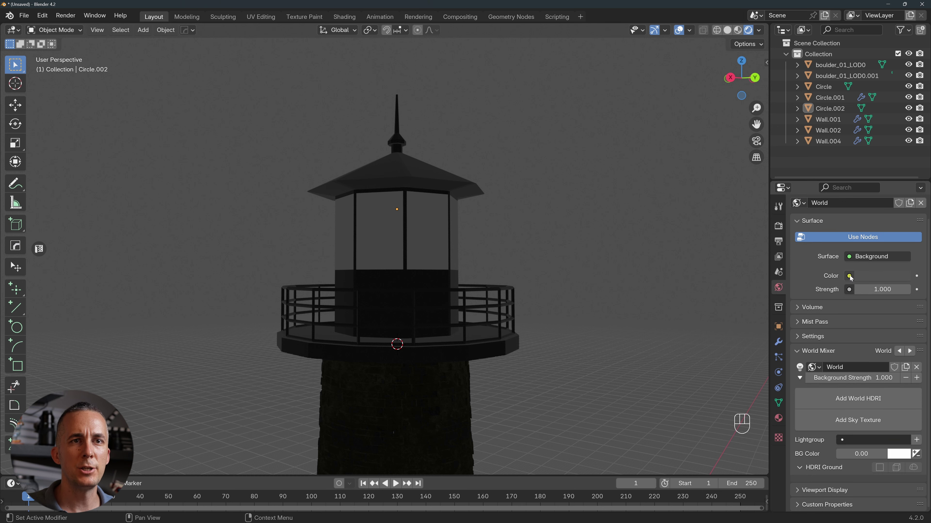
click(849, 276)
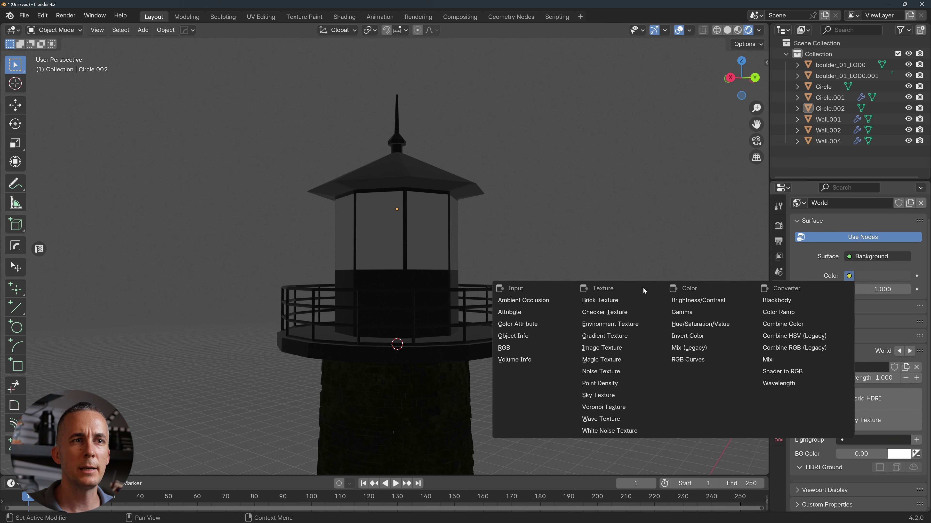
click(610, 324)
double_click(344, 175)
middle_drag(427, 266, 523, 273)
scroll(523, 274, down, 3)
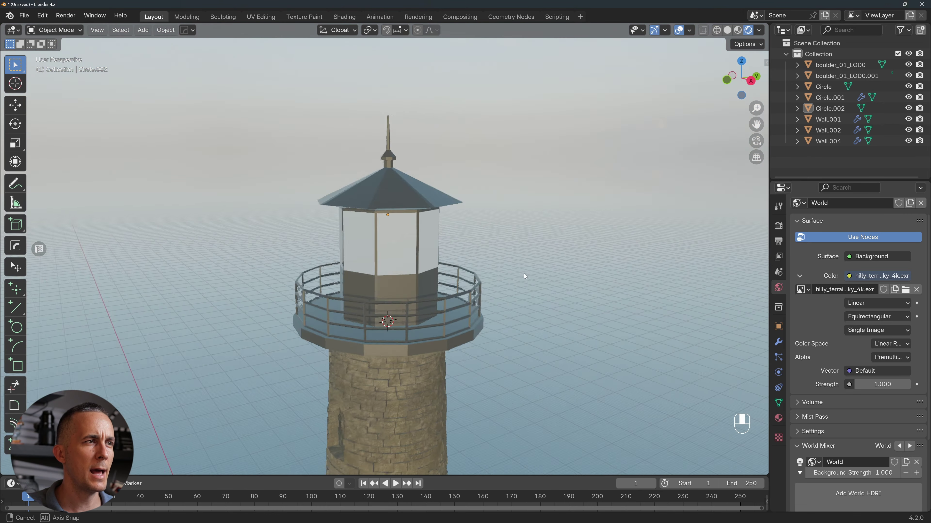
scroll(492, 260, down, 2)
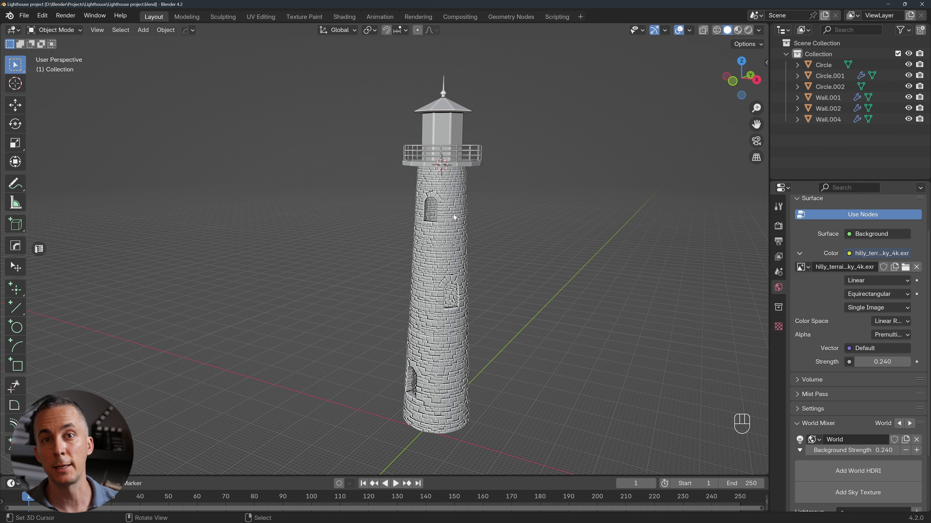
middle_drag(456, 218, 441, 236)
scroll(416, 209, up, 3)
scroll(416, 209, down, 3)
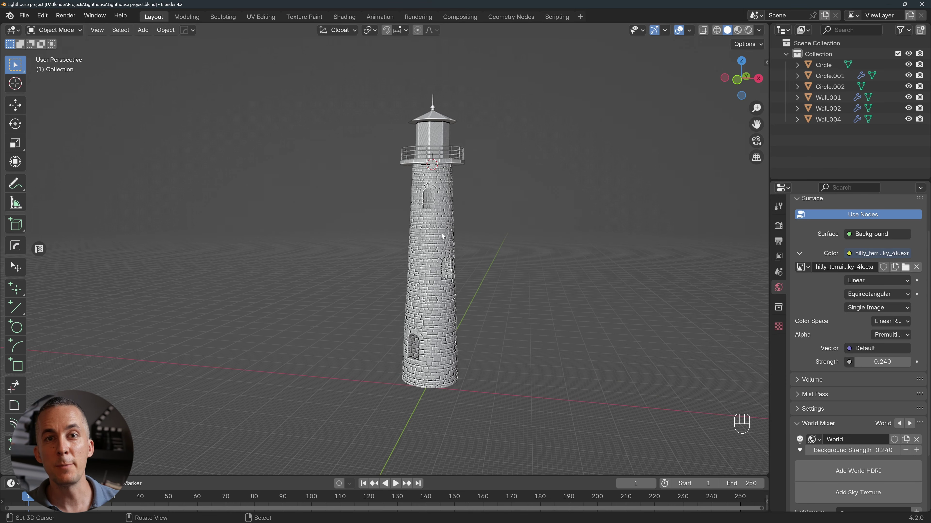